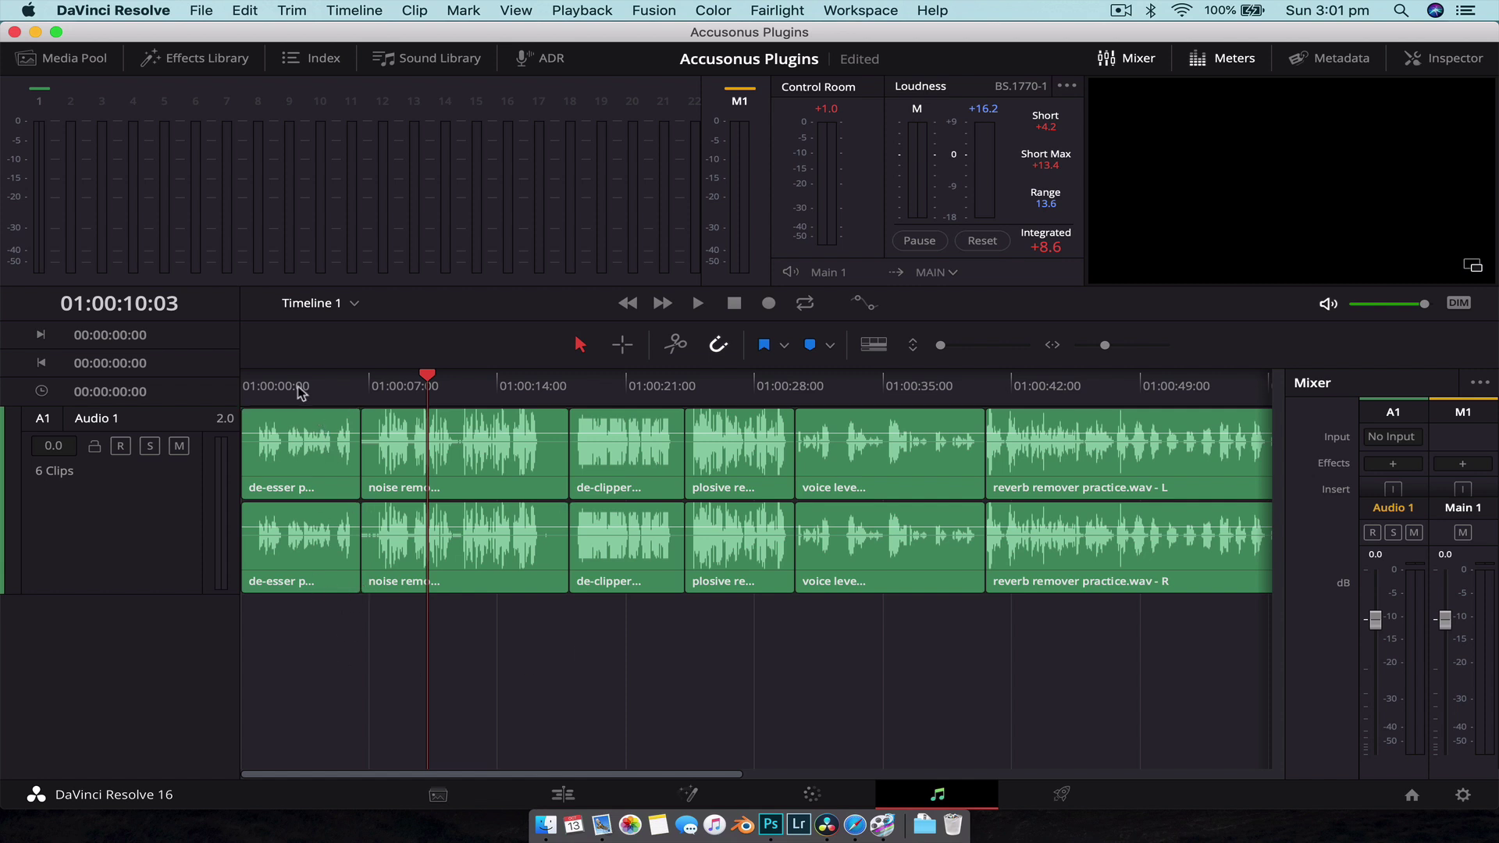
Switch to Safari and scroll the ERA 4 Bundle Standard page to its six plug-ins.
drag(302, 392, 469, 404)
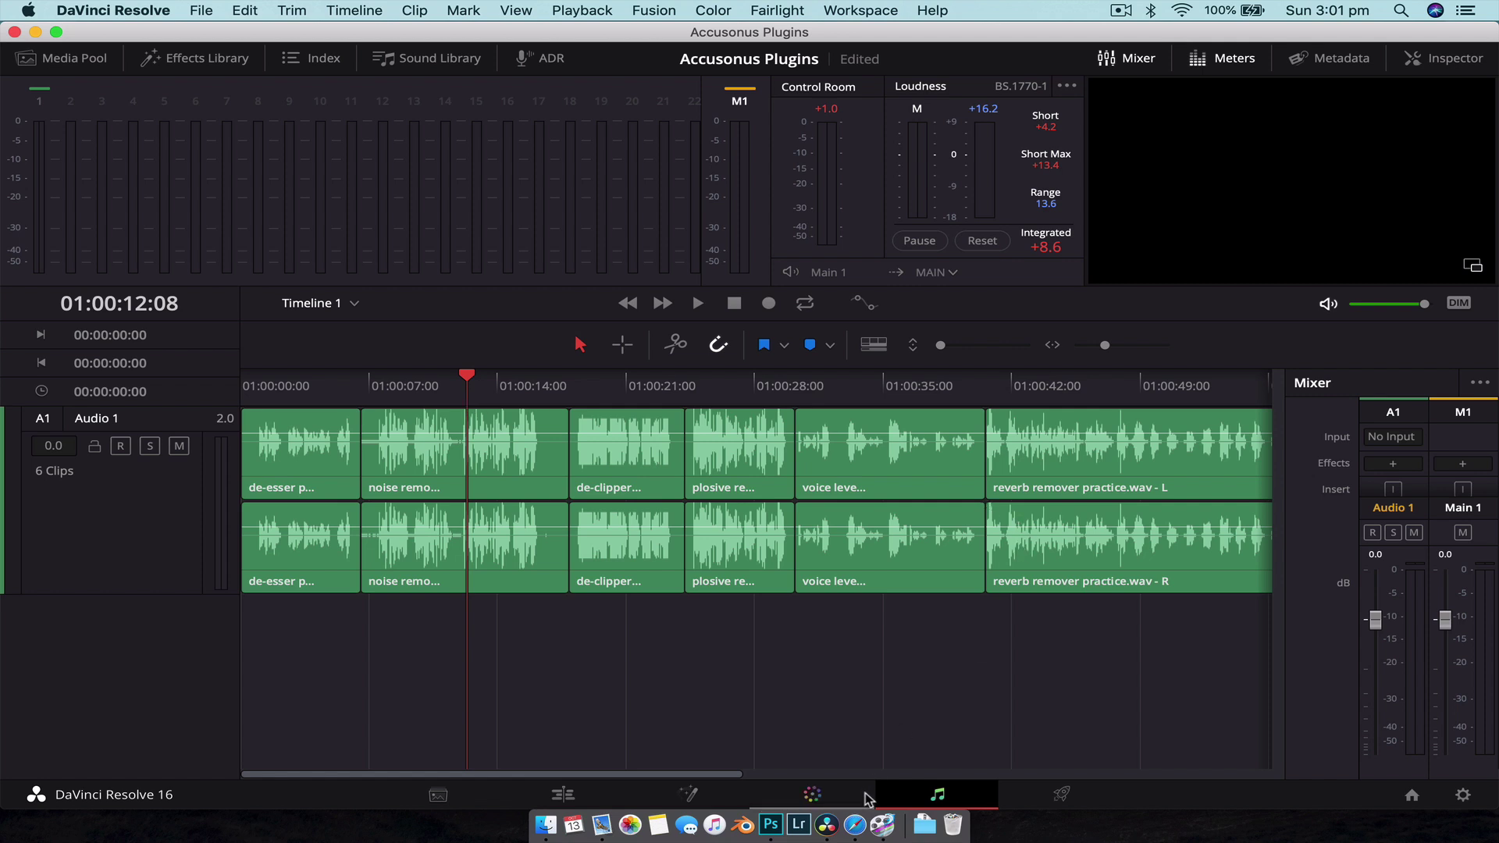
click(855, 825)
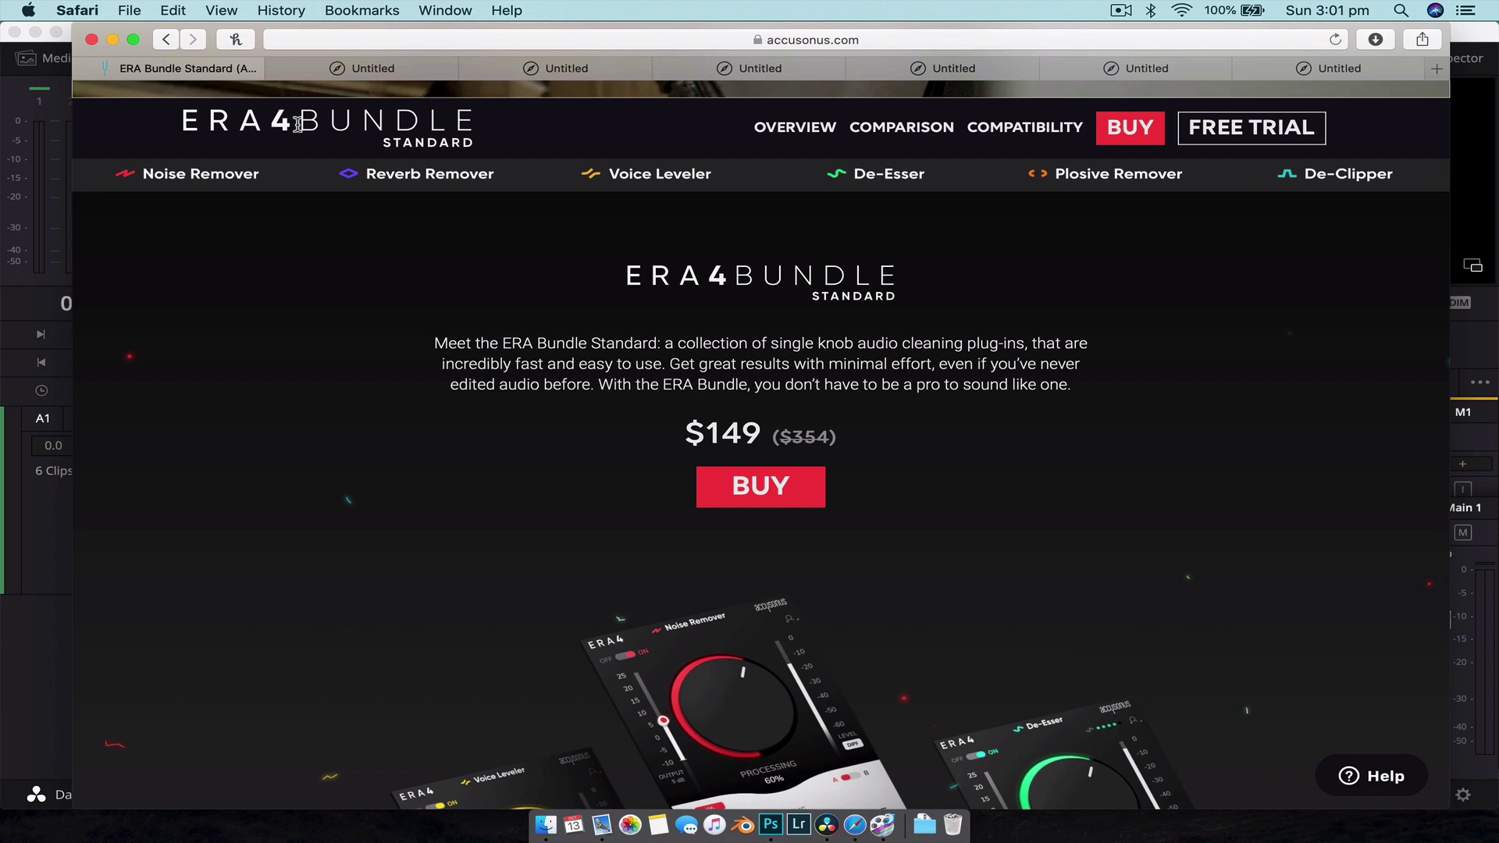
drag(182, 129, 409, 129)
scroll(416, 135, down, 1)
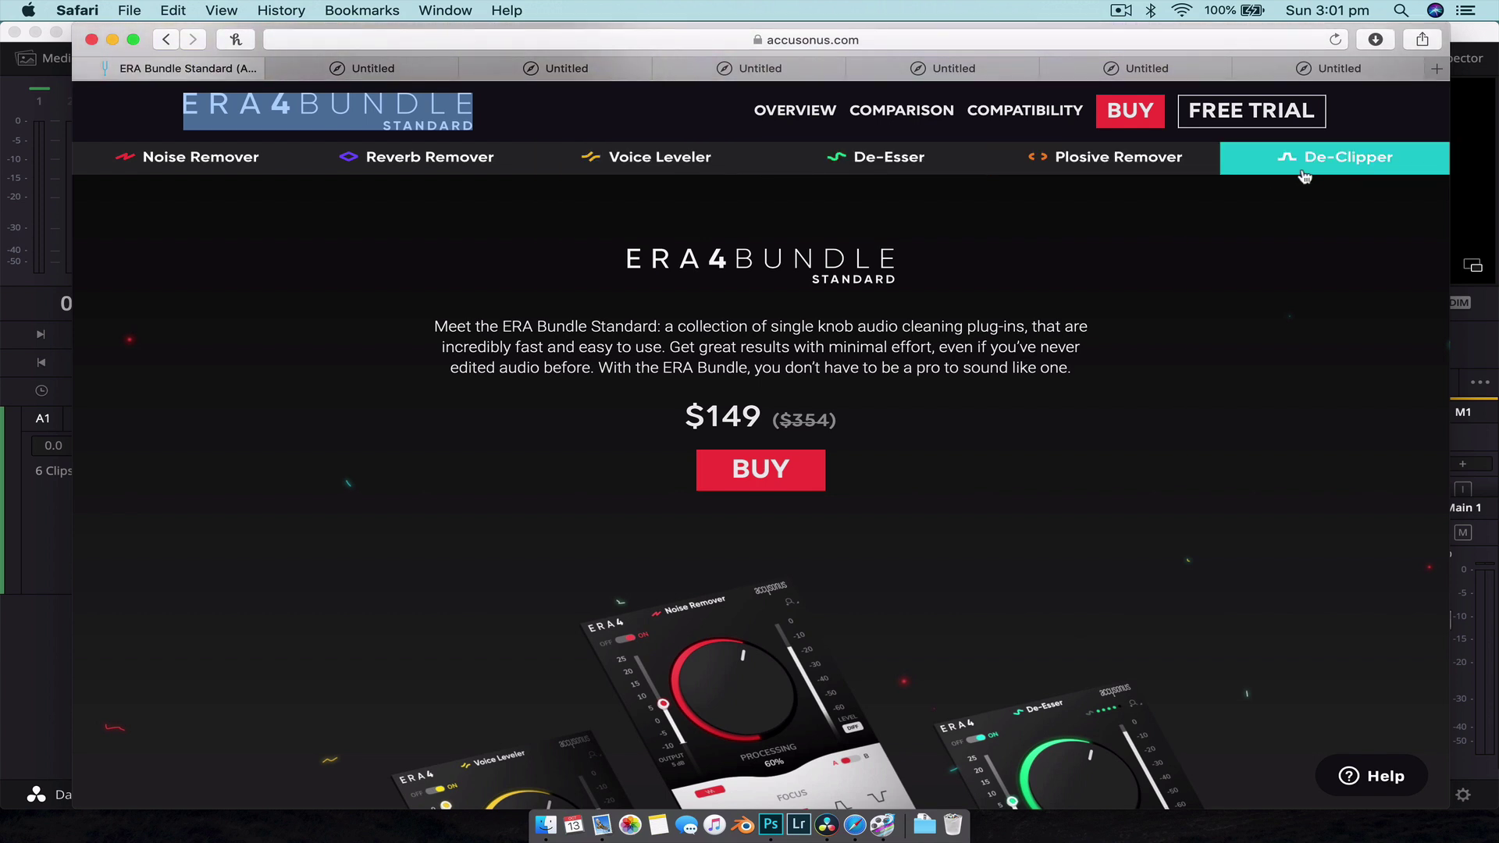
click(702, 436)
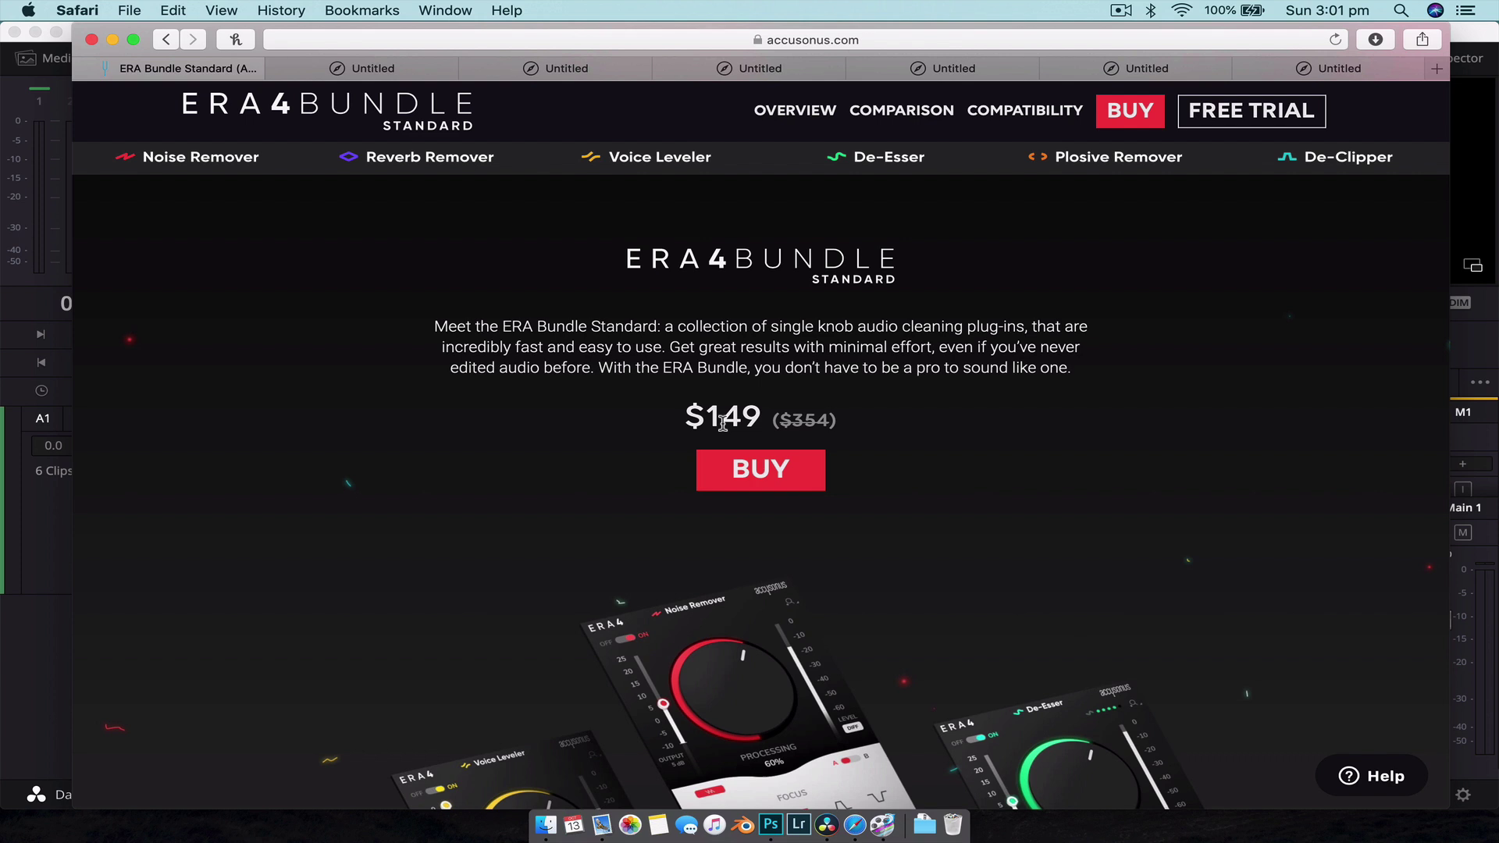
scroll(723, 423, down, 4)
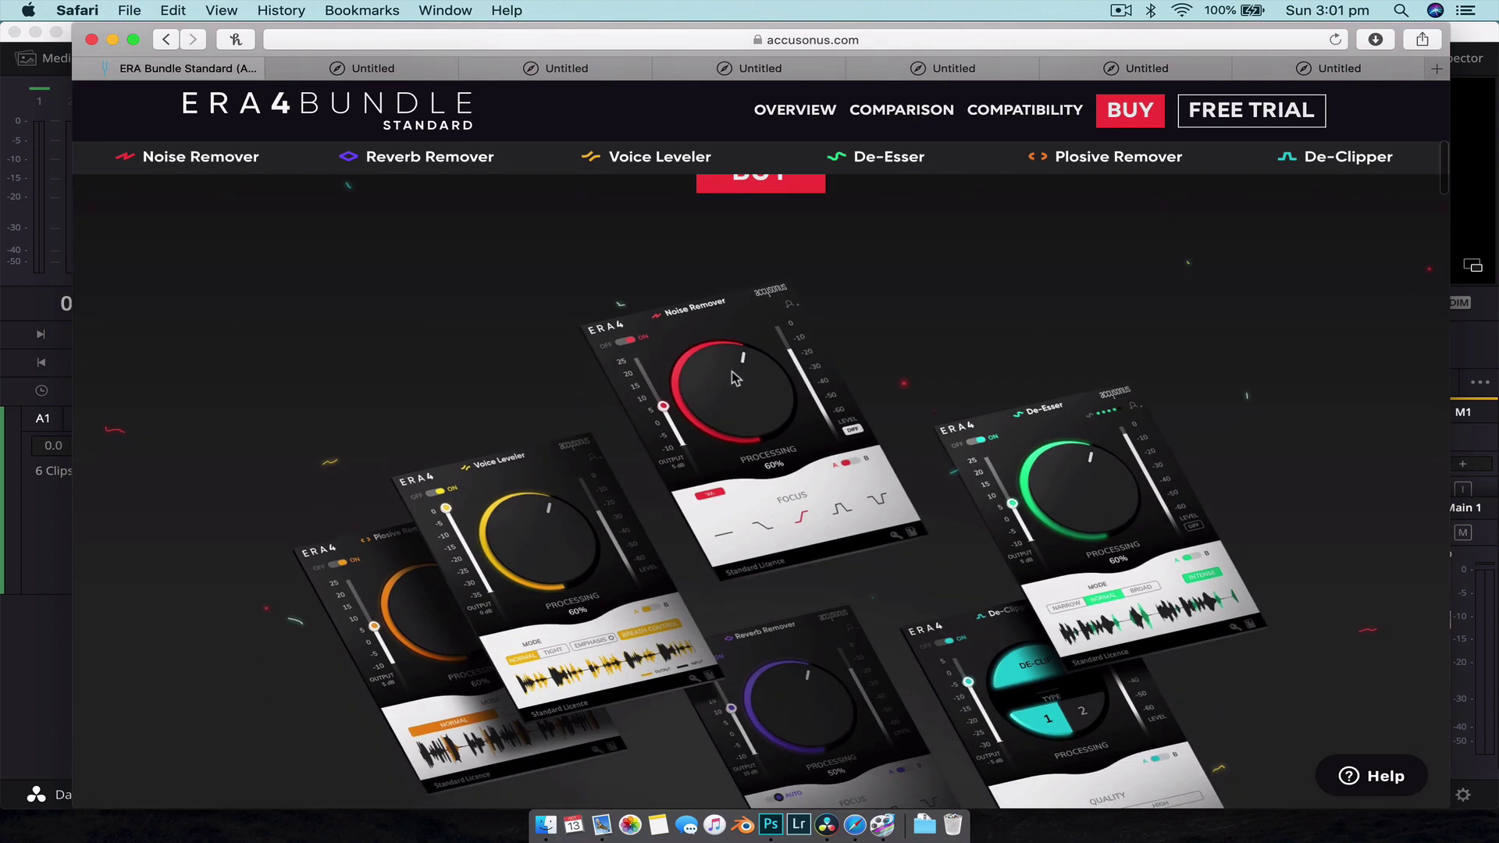
scroll(712, 380, down, 1)
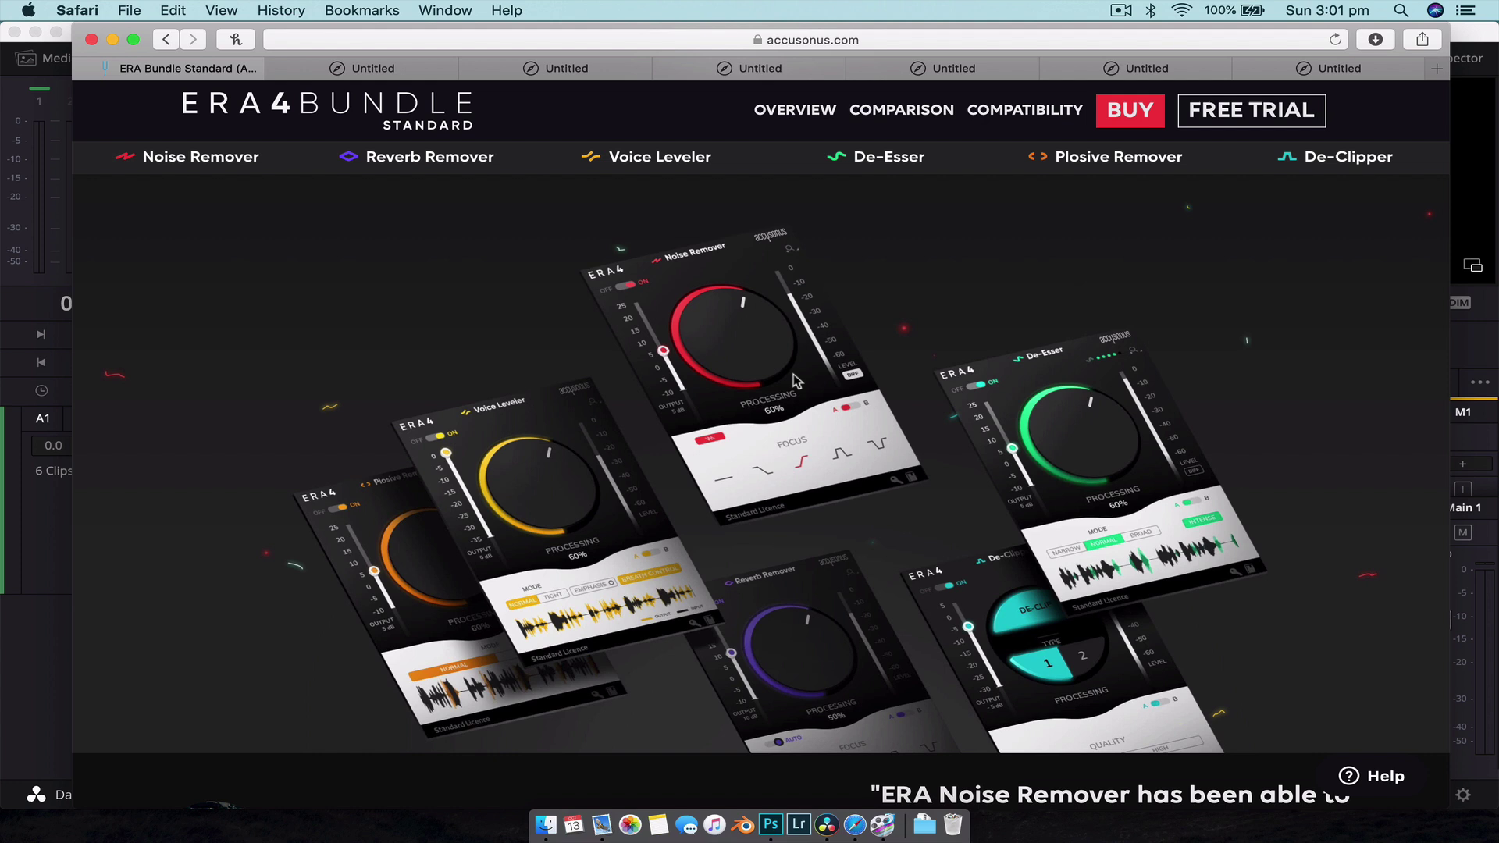
scroll(796, 381, down, 1)
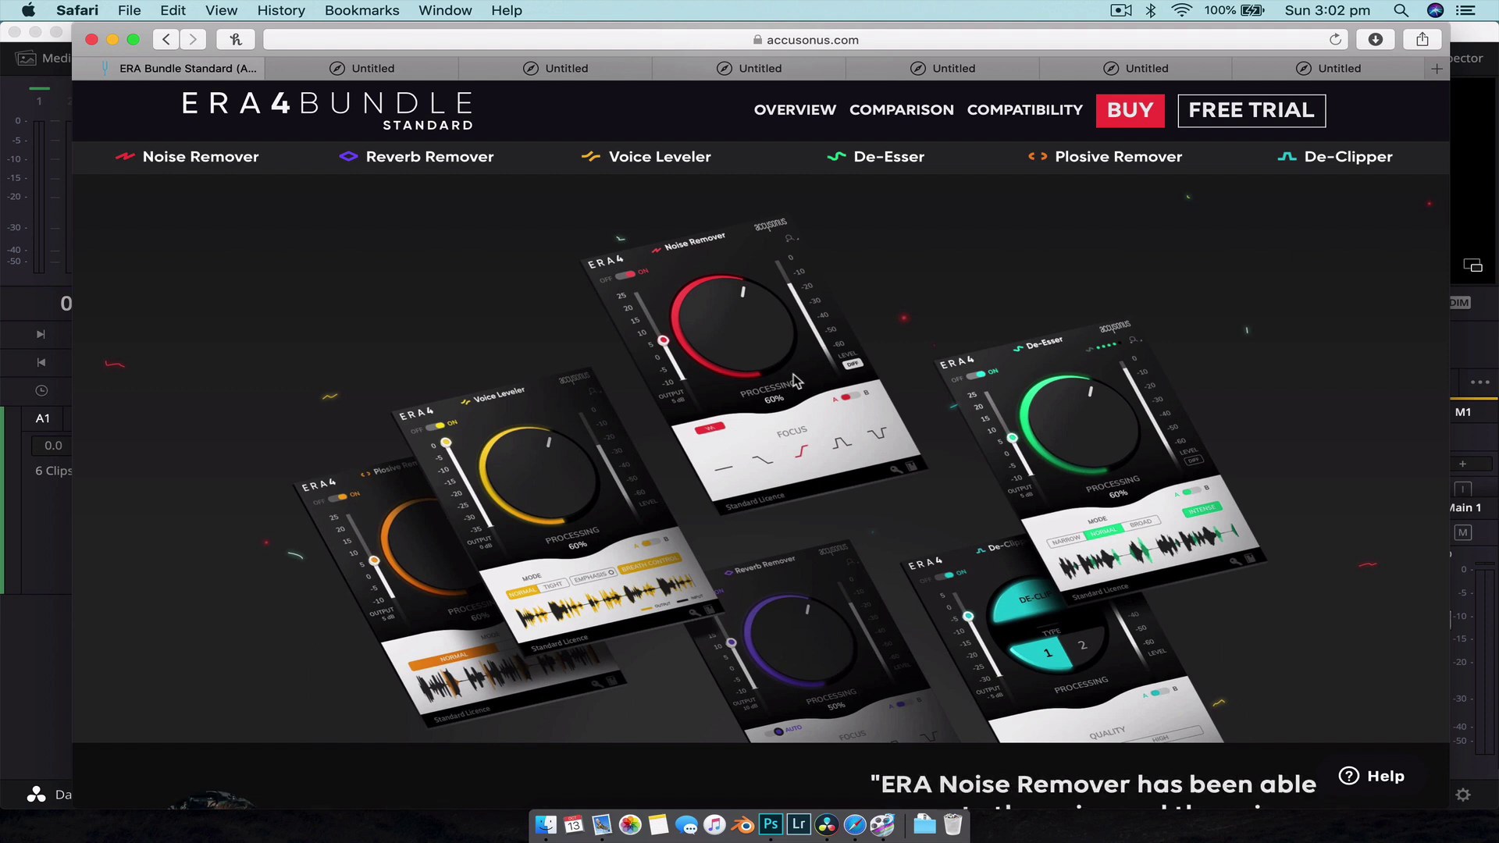
Scroll past the testimonials and Noise Remover to the Reverb Remover description and 9.4 MB demo.
scroll(793, 374, down, 15)
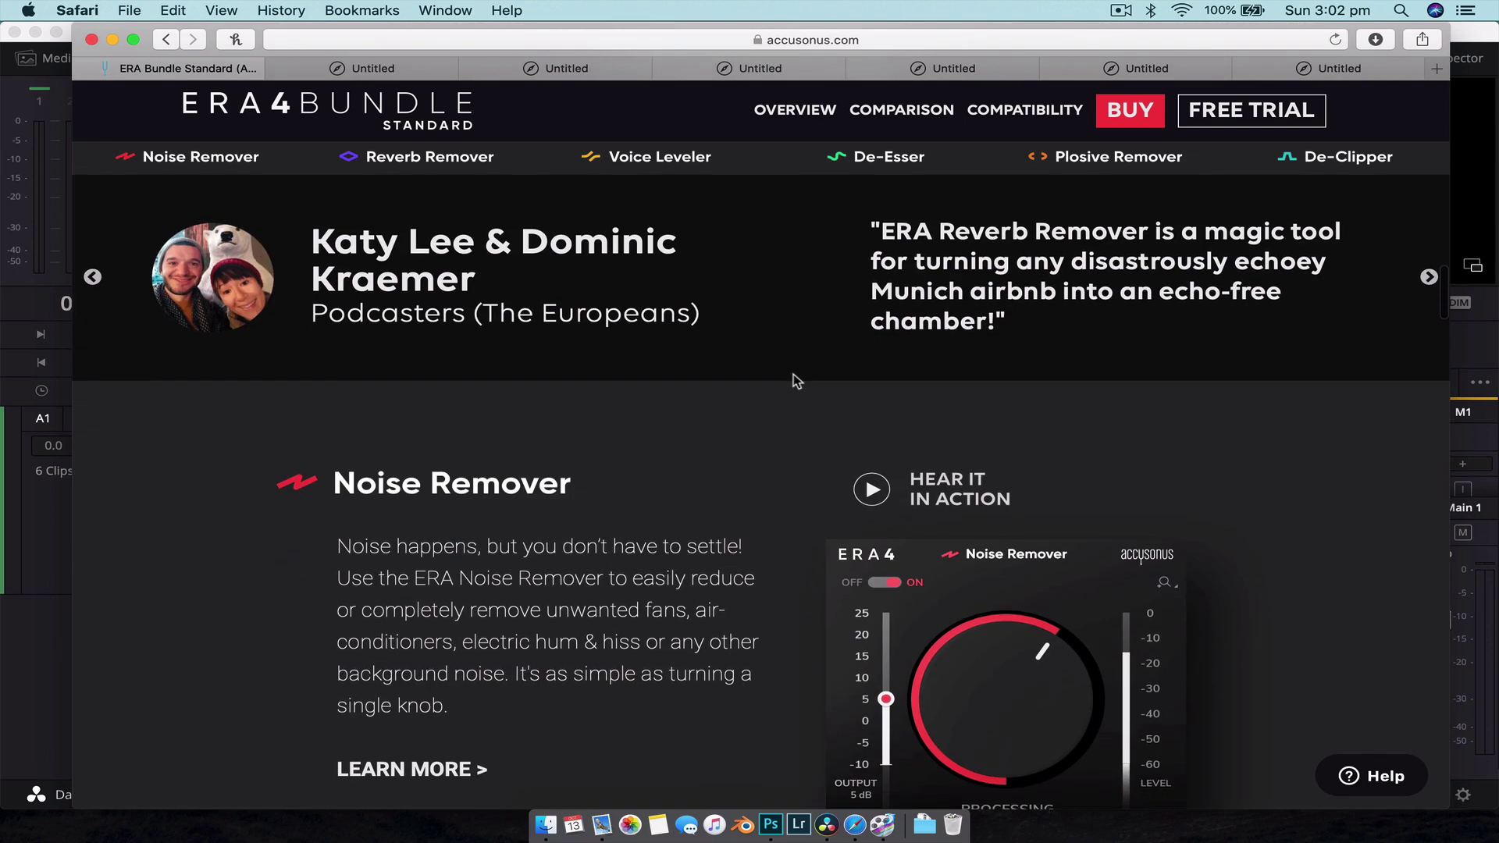
scroll(793, 373, up, 20)
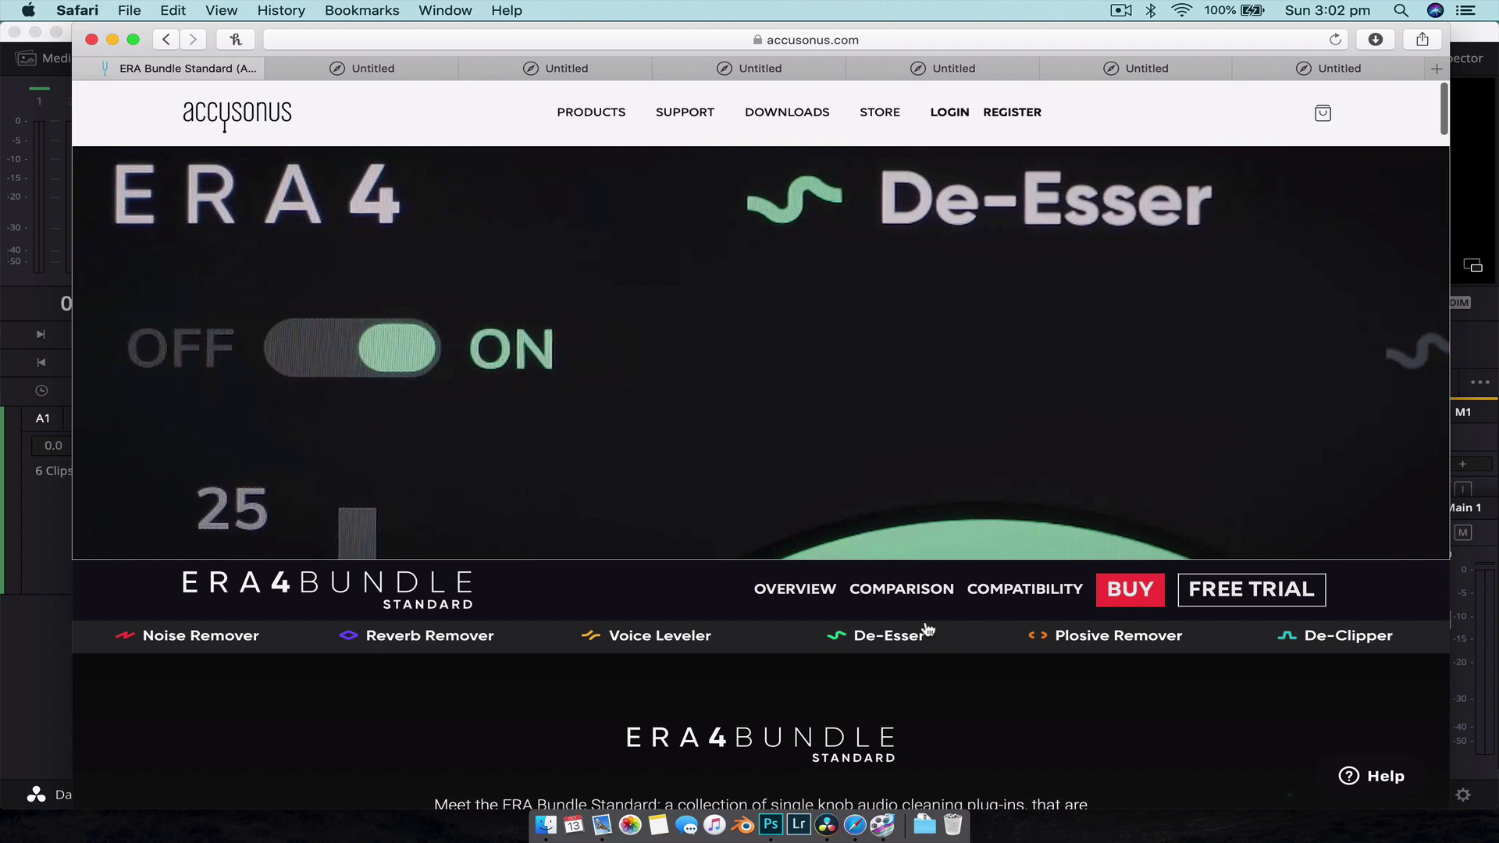
scroll(928, 629, down, 6)
drag(705, 434, 758, 435)
scroll(760, 436, down, 10)
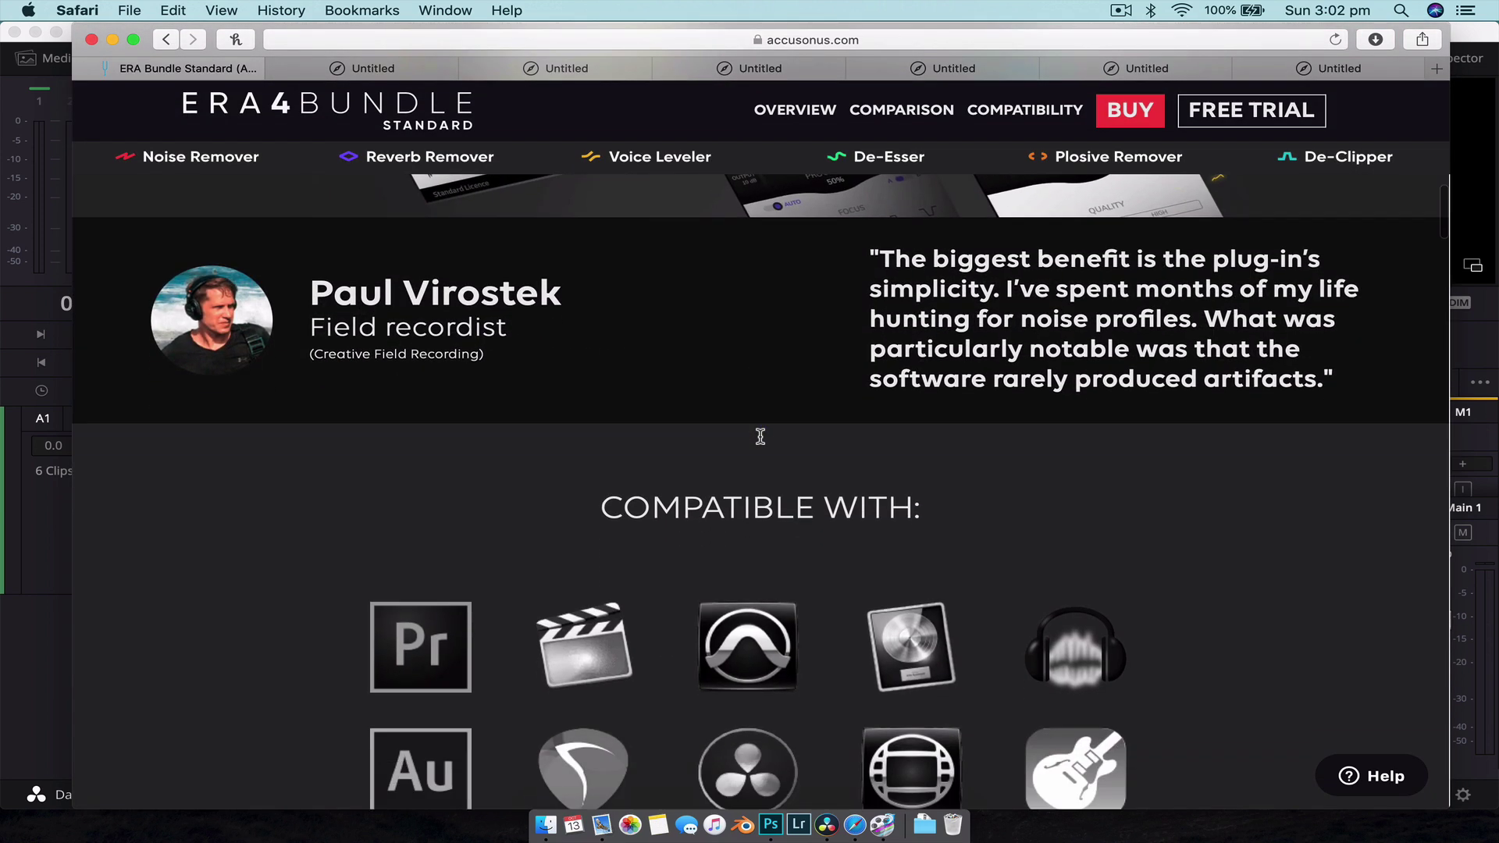
scroll(760, 436, down, 15)
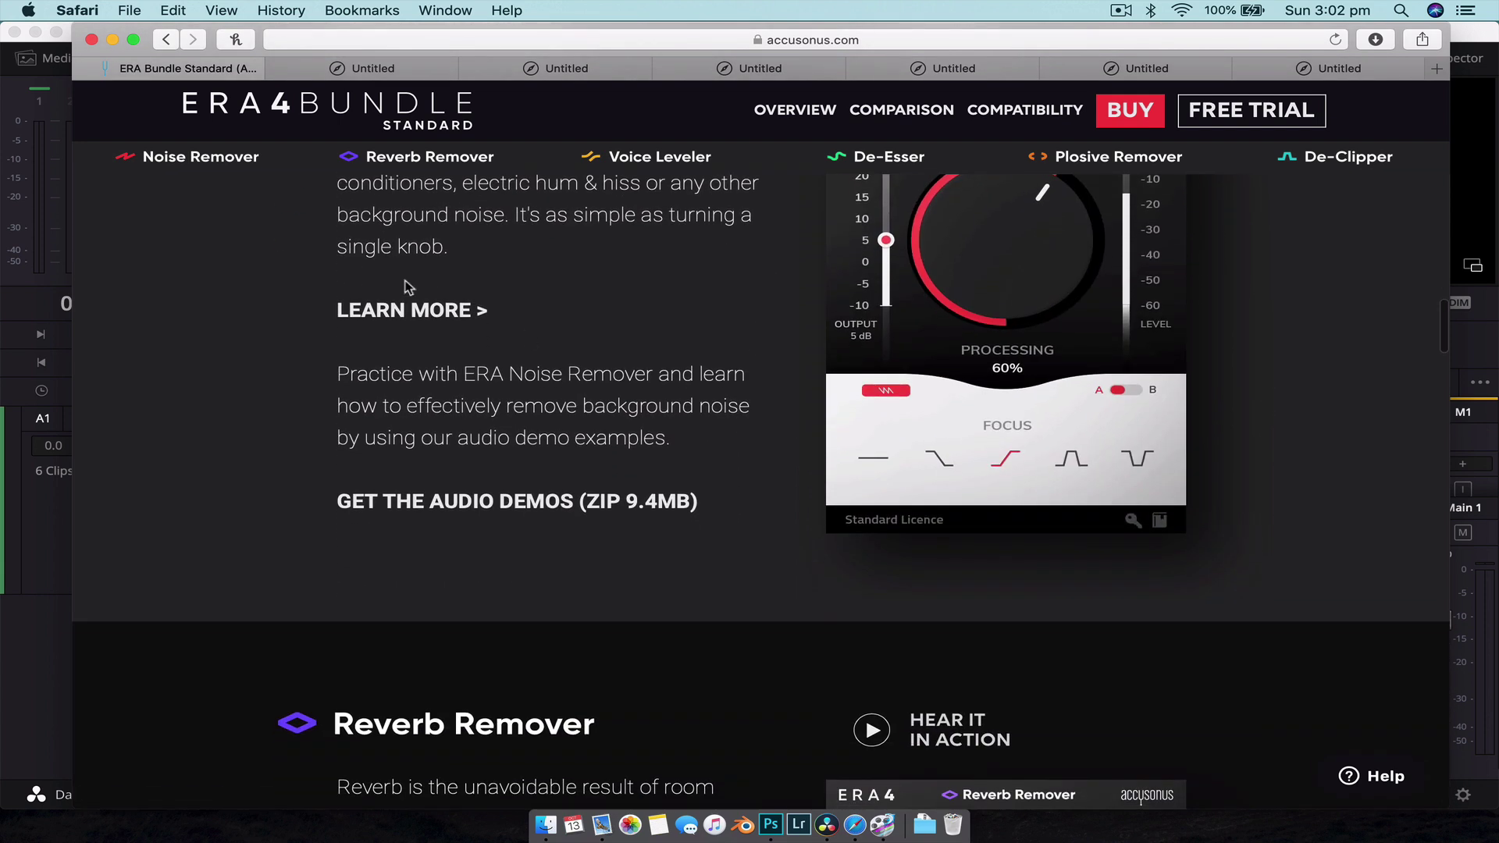
scroll(405, 287, up, 4)
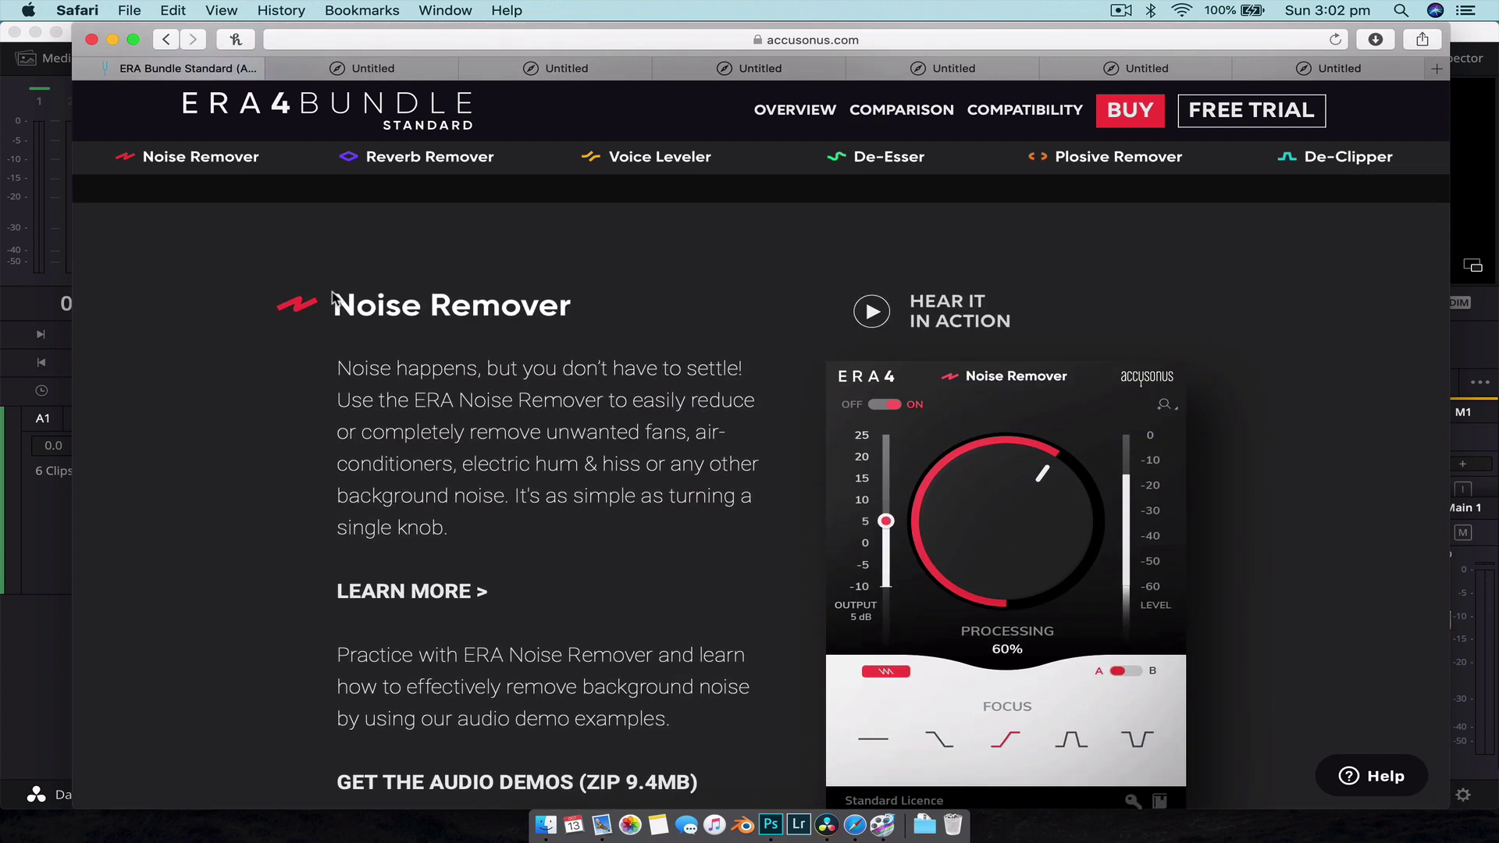
scroll(518, 305, down, 15)
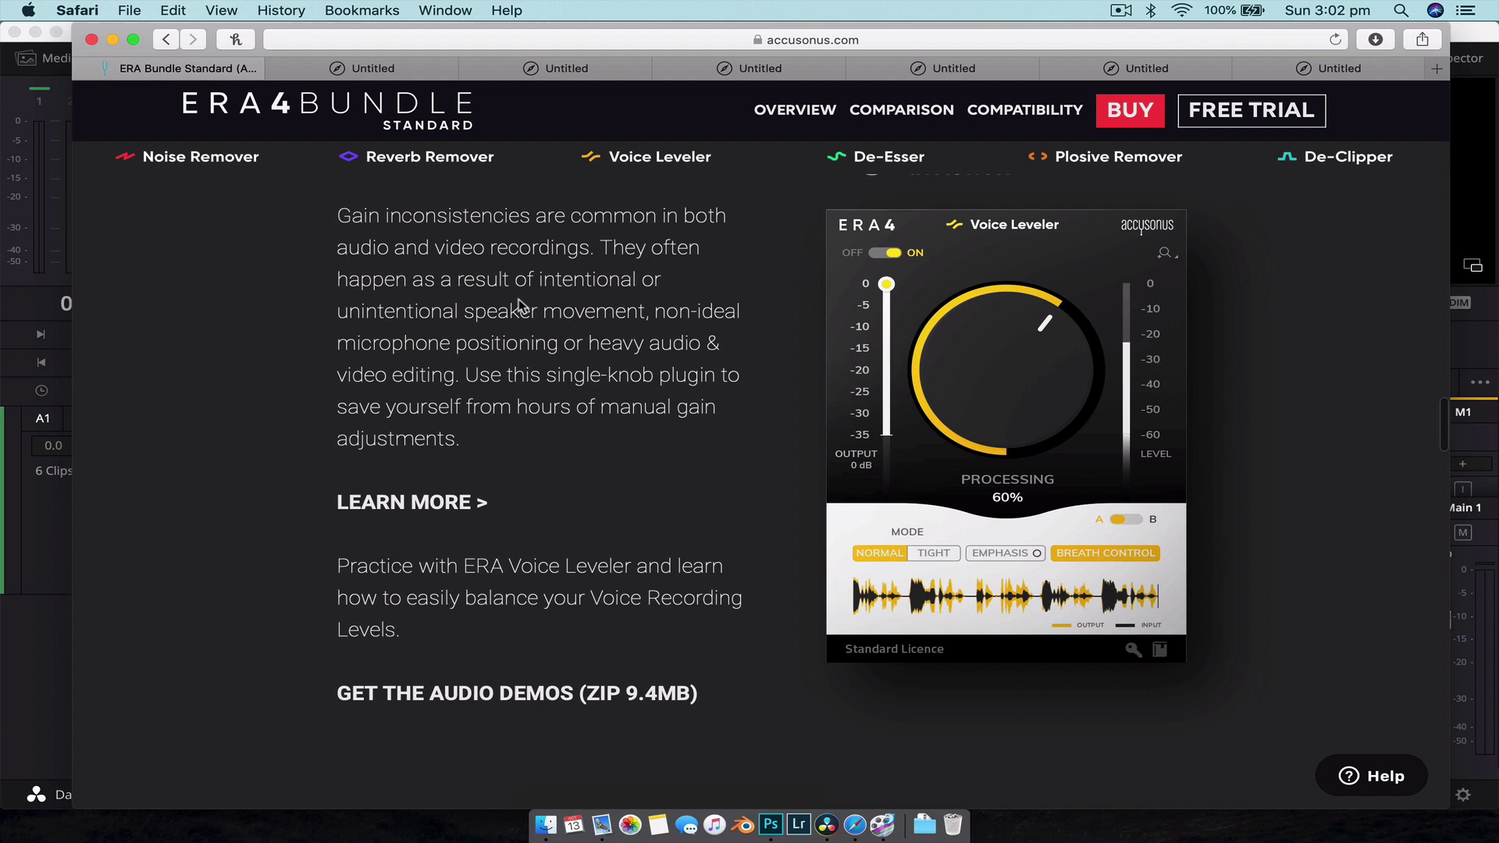
scroll(518, 298, up, 10)
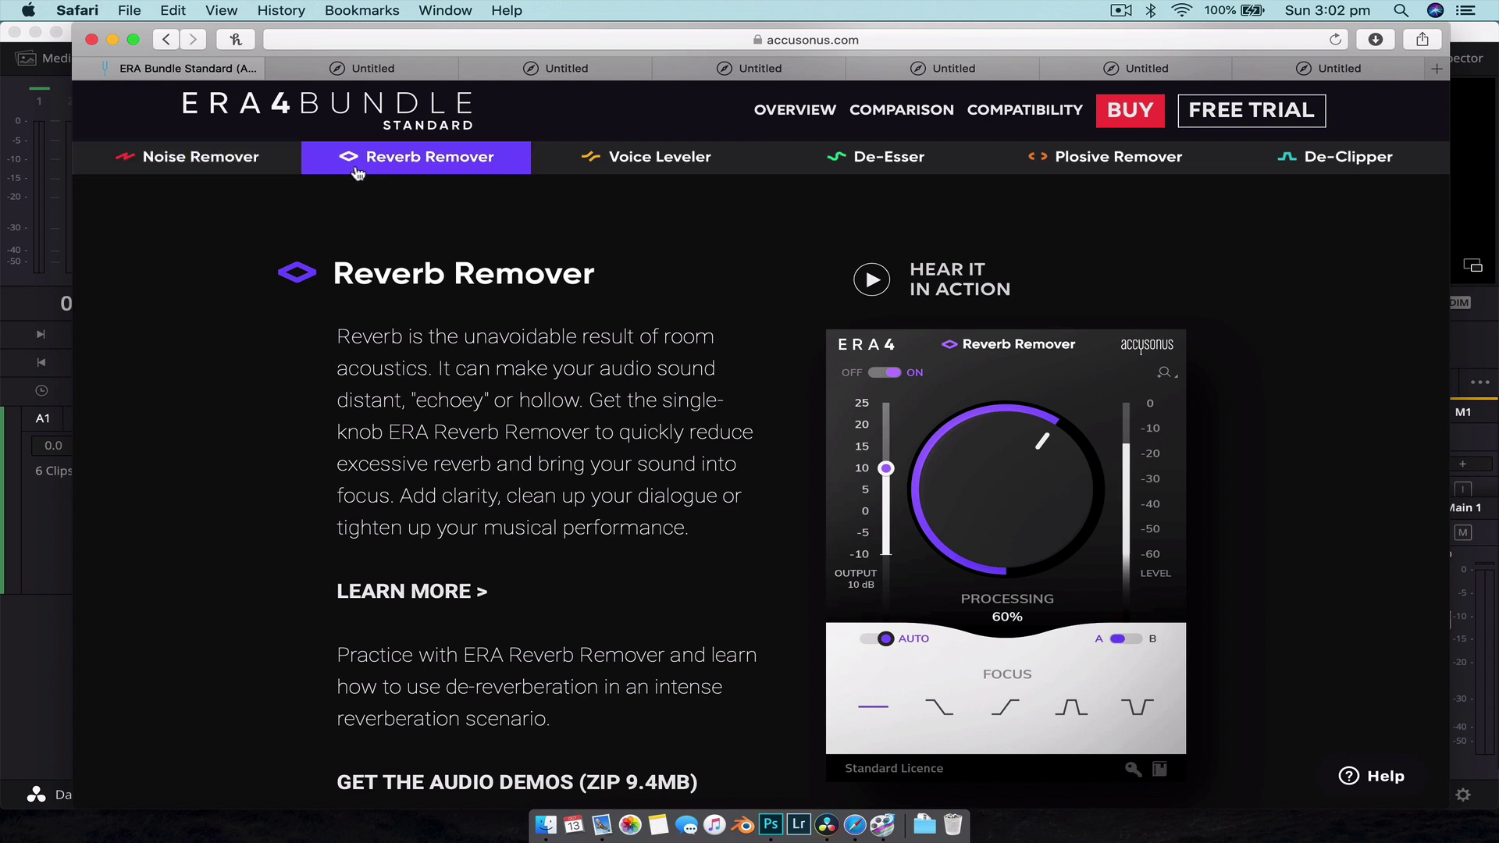
Delete the de-esser, de-clipper, plosive and voice leveler practice clips from the Fairlight timeline.
click(27, 673)
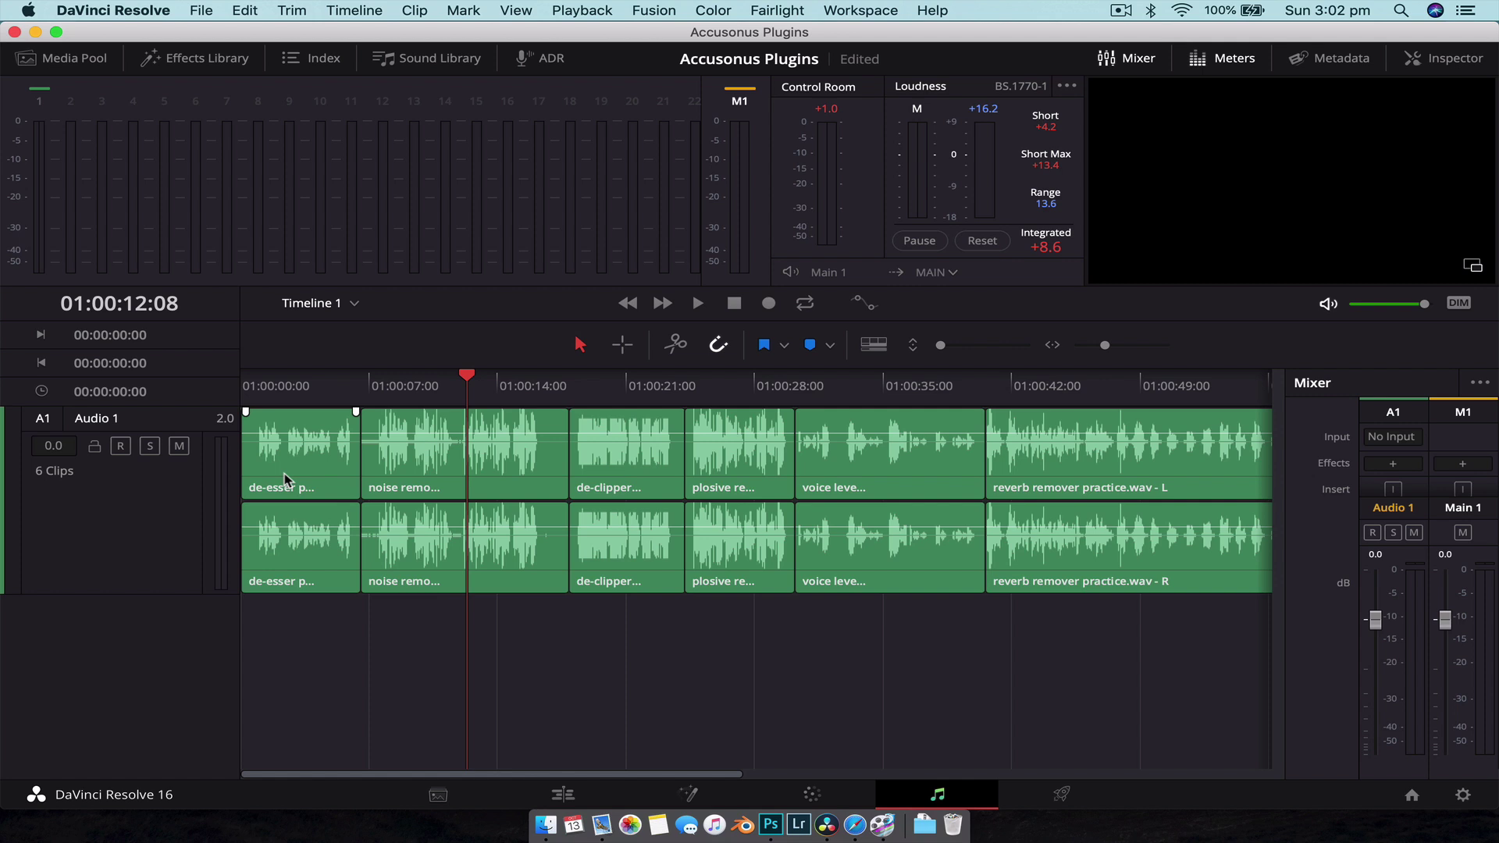
click(295, 537)
super+click(642, 564)
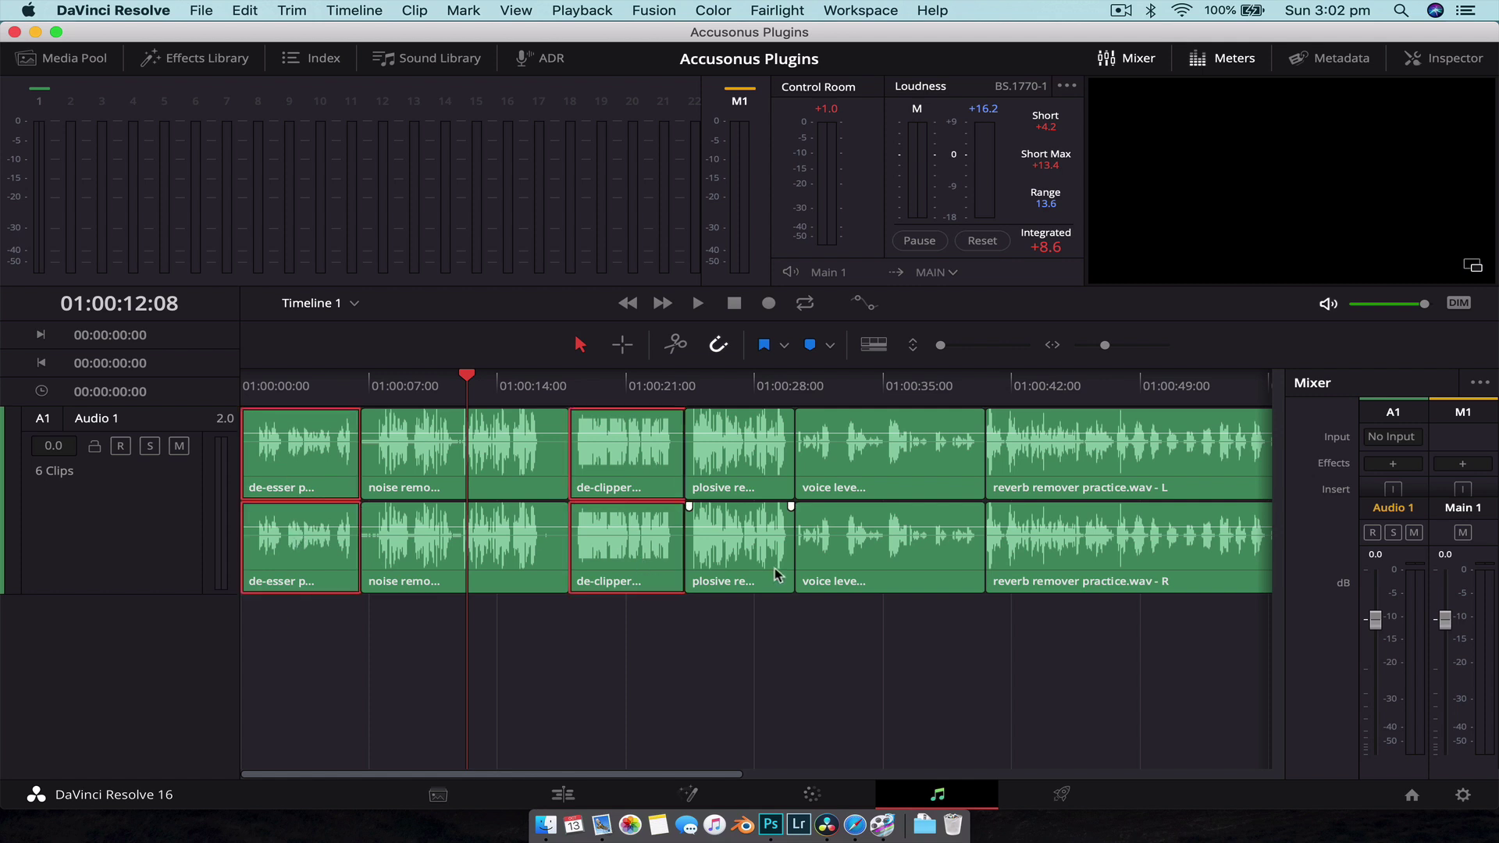
super+click(747, 561)
super+click(915, 565)
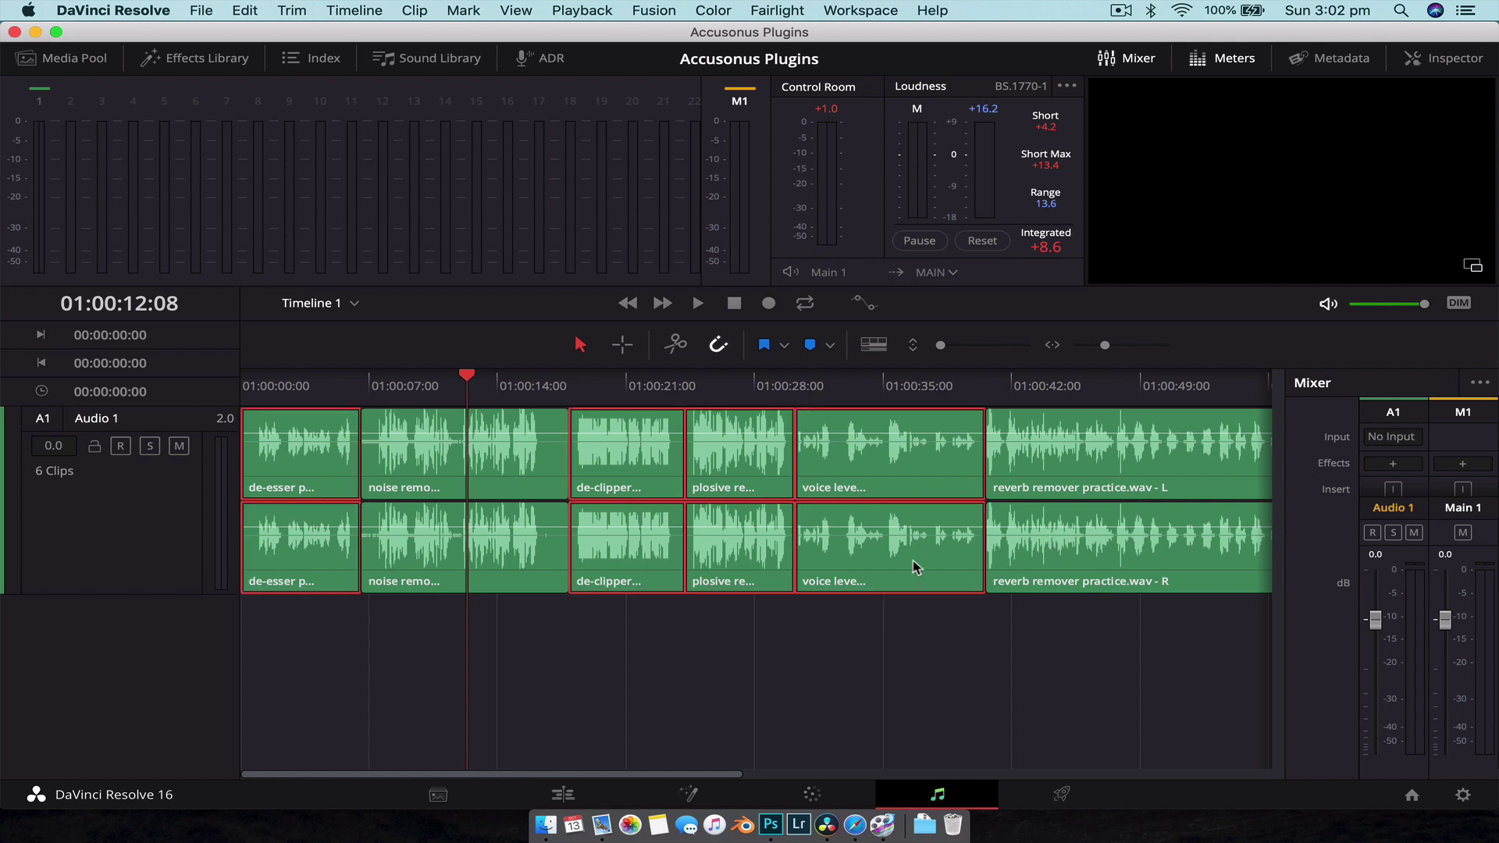
key(Delete)
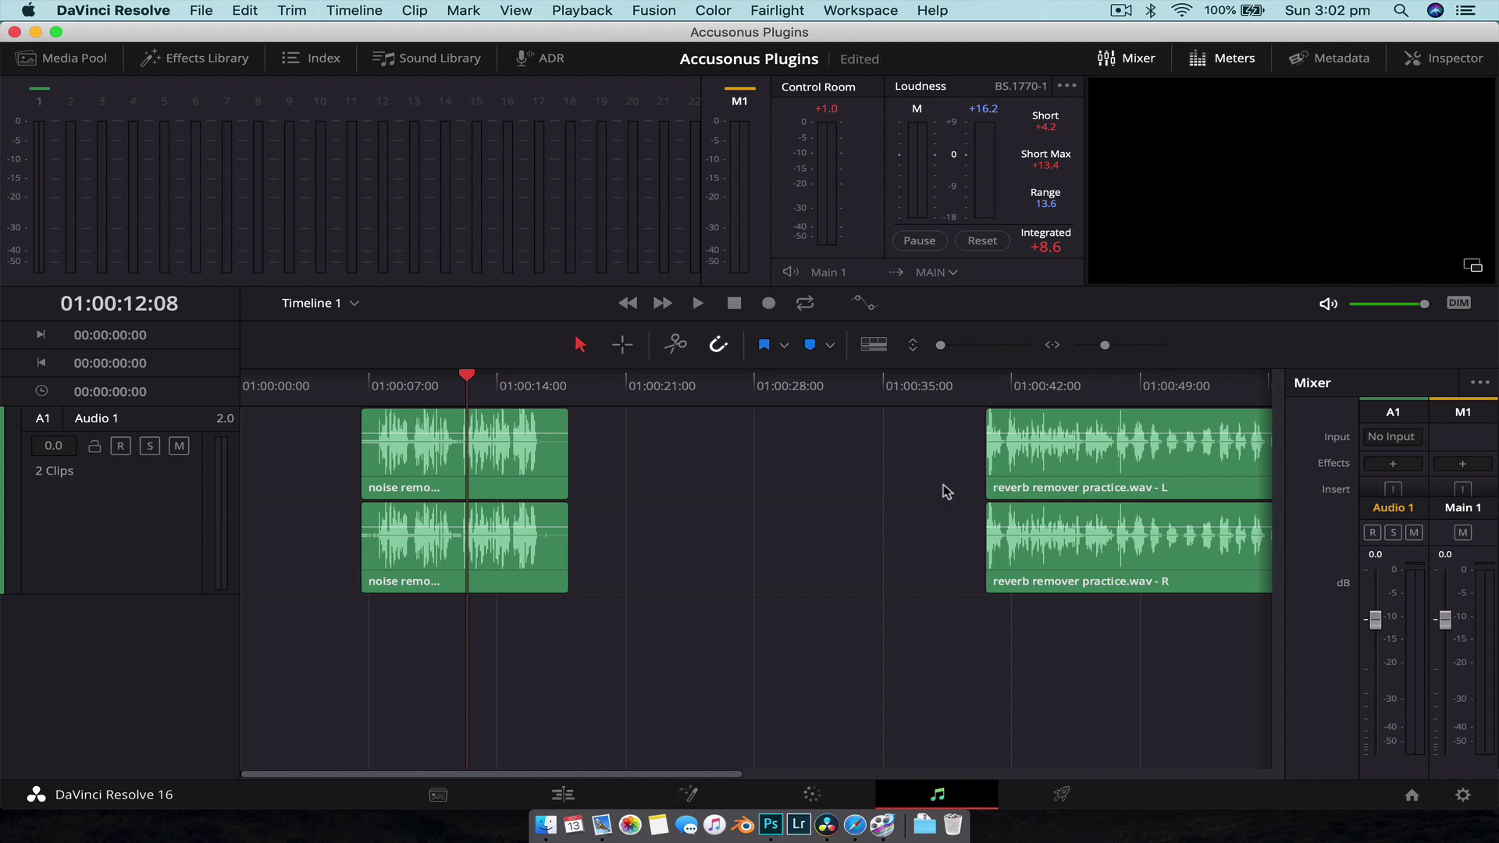
Zoom the timeline in and play the noise remover practice clip from its start.
key(super+equal)
scroll(636, 490, right, 2)
scroll(636, 490, right, 2)
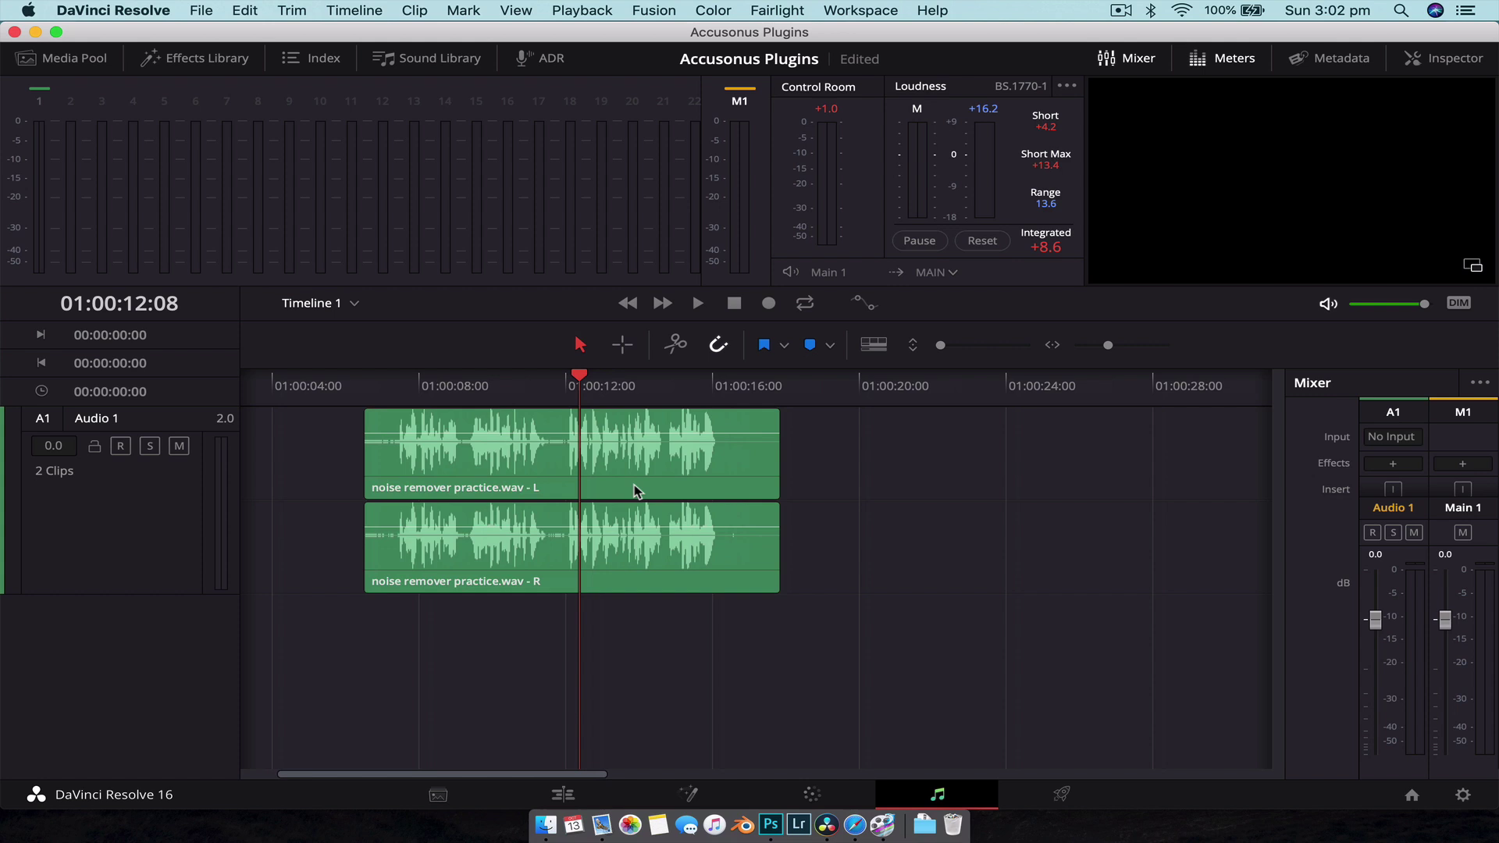
drag(384, 394, 375, 394)
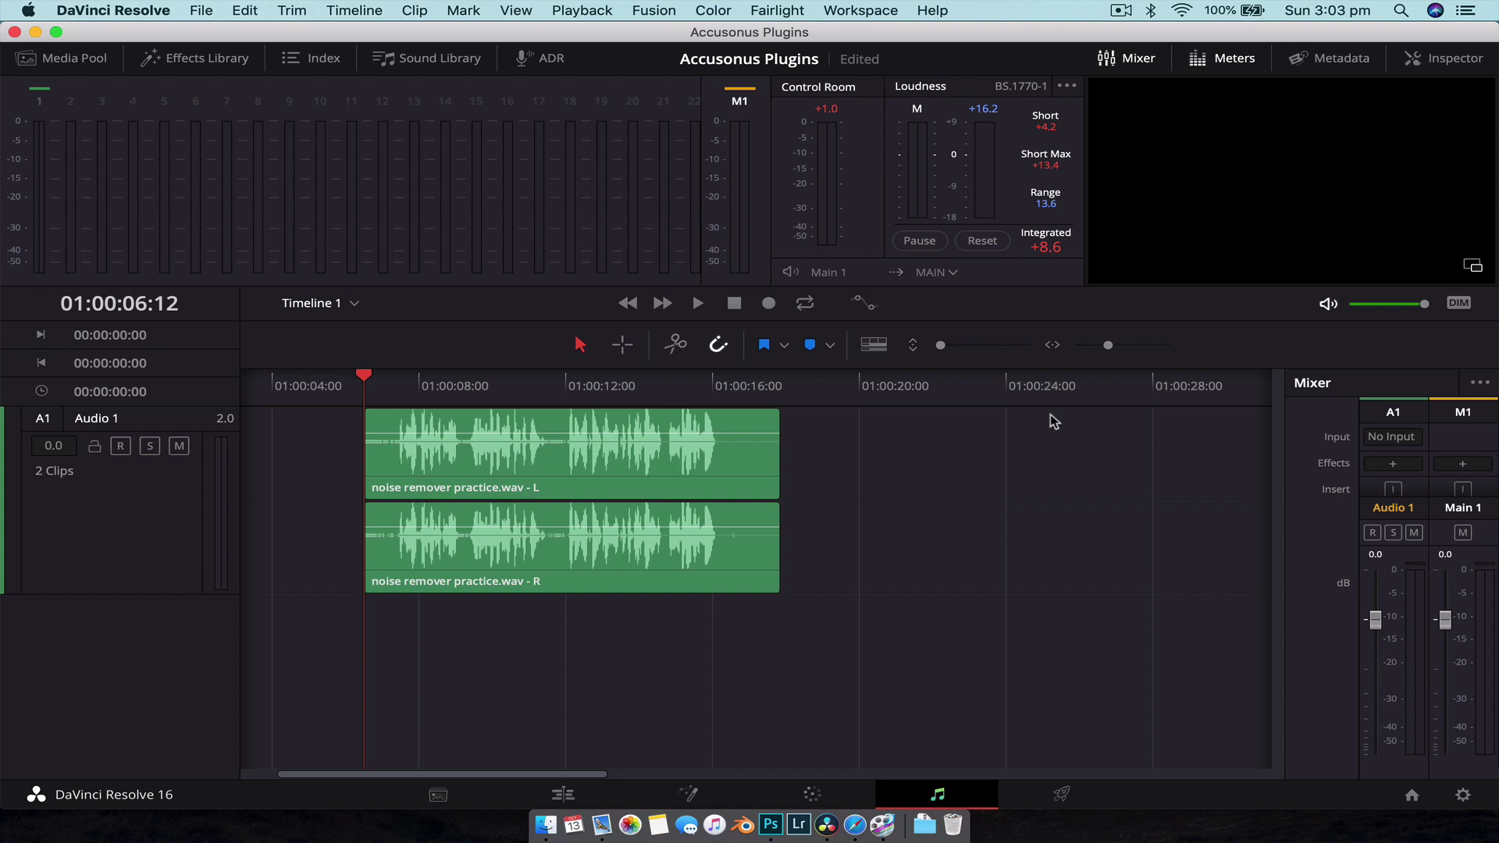
key(space)
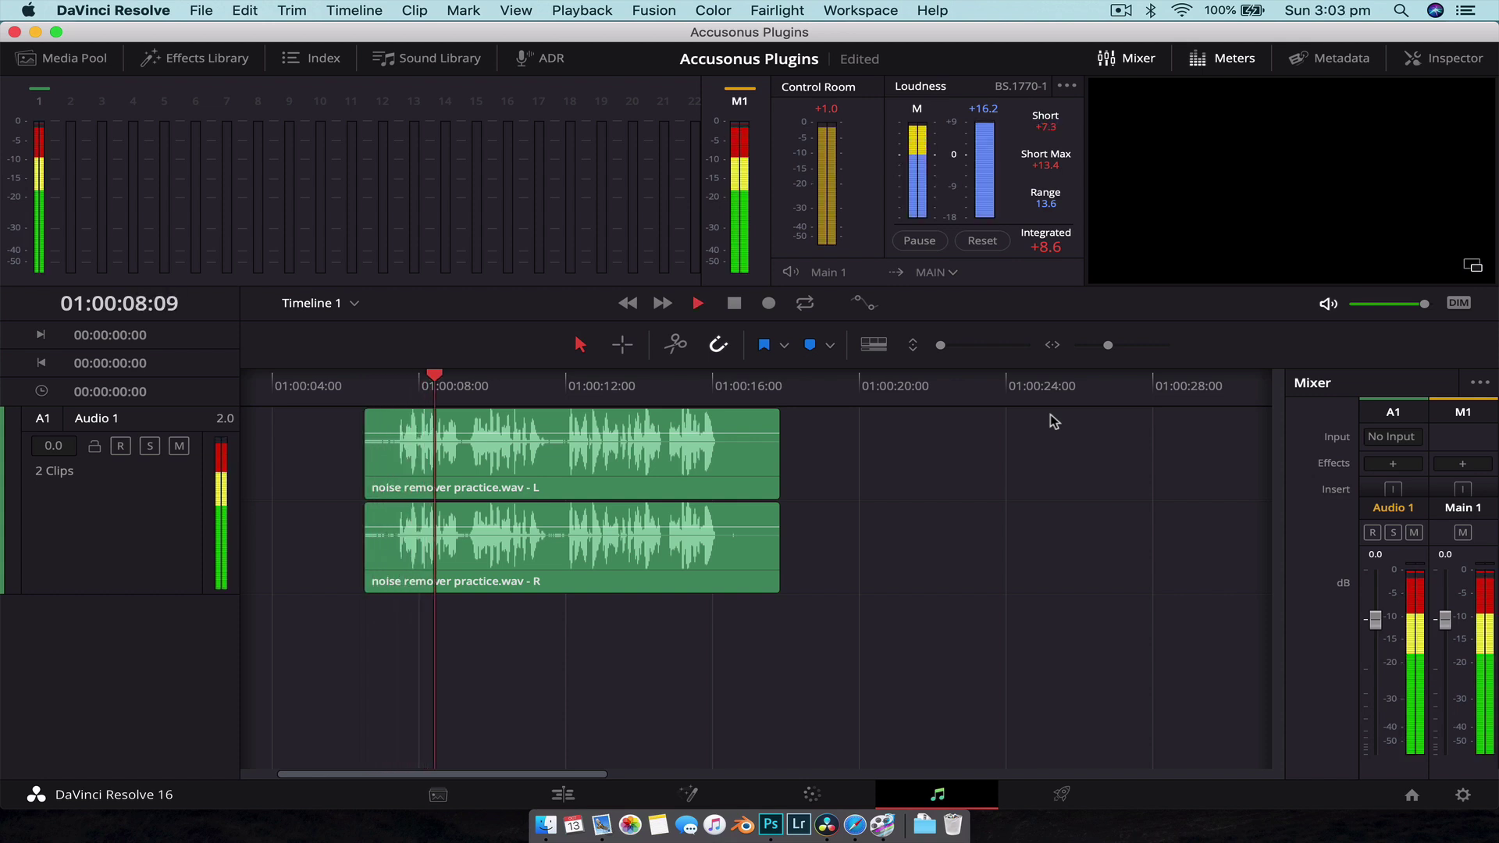
key(XF86AudioRaiseVolume)
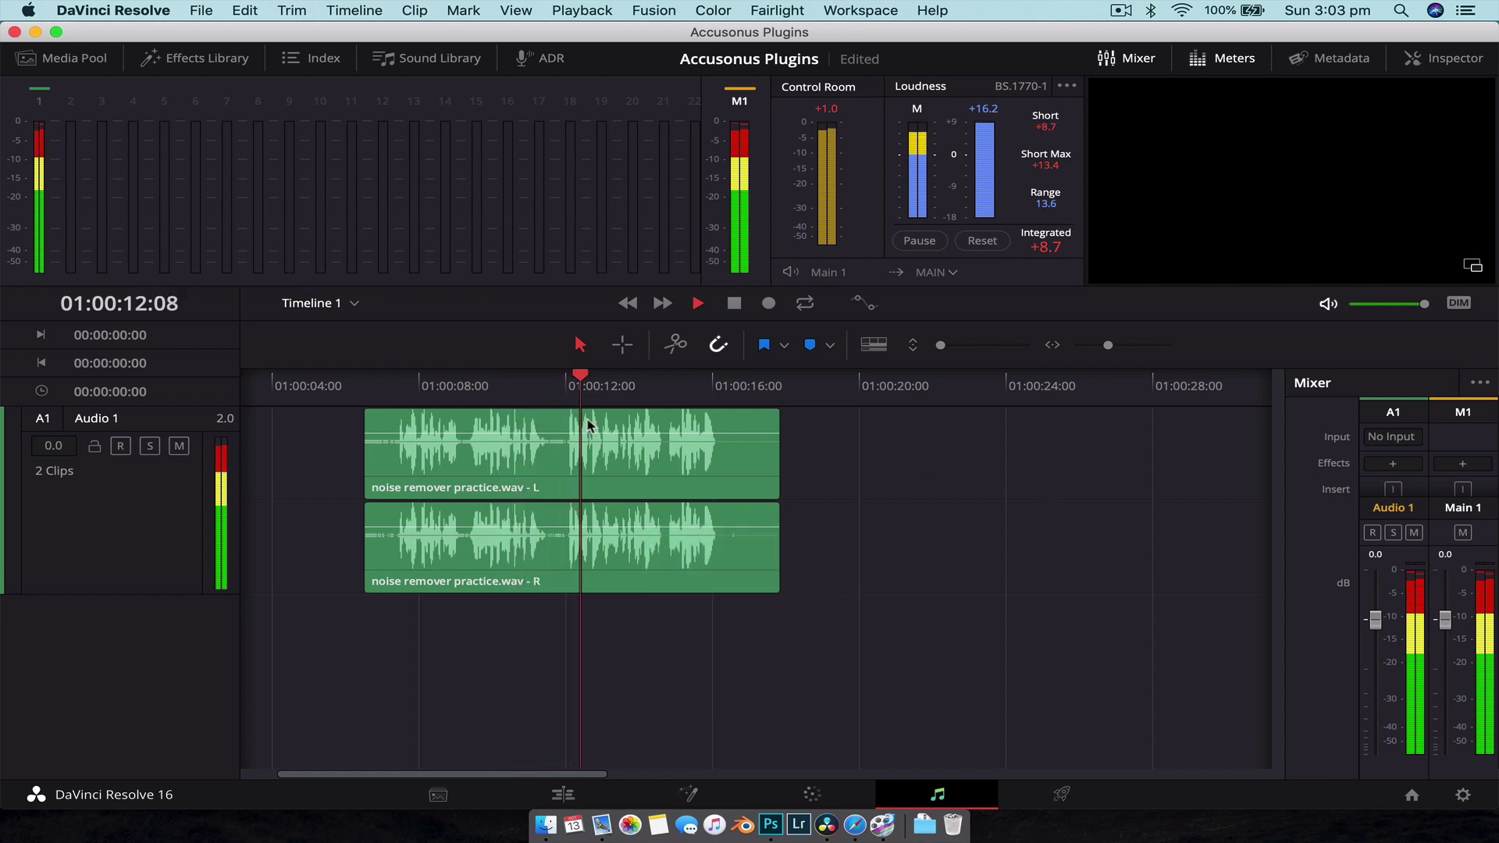
key(space)
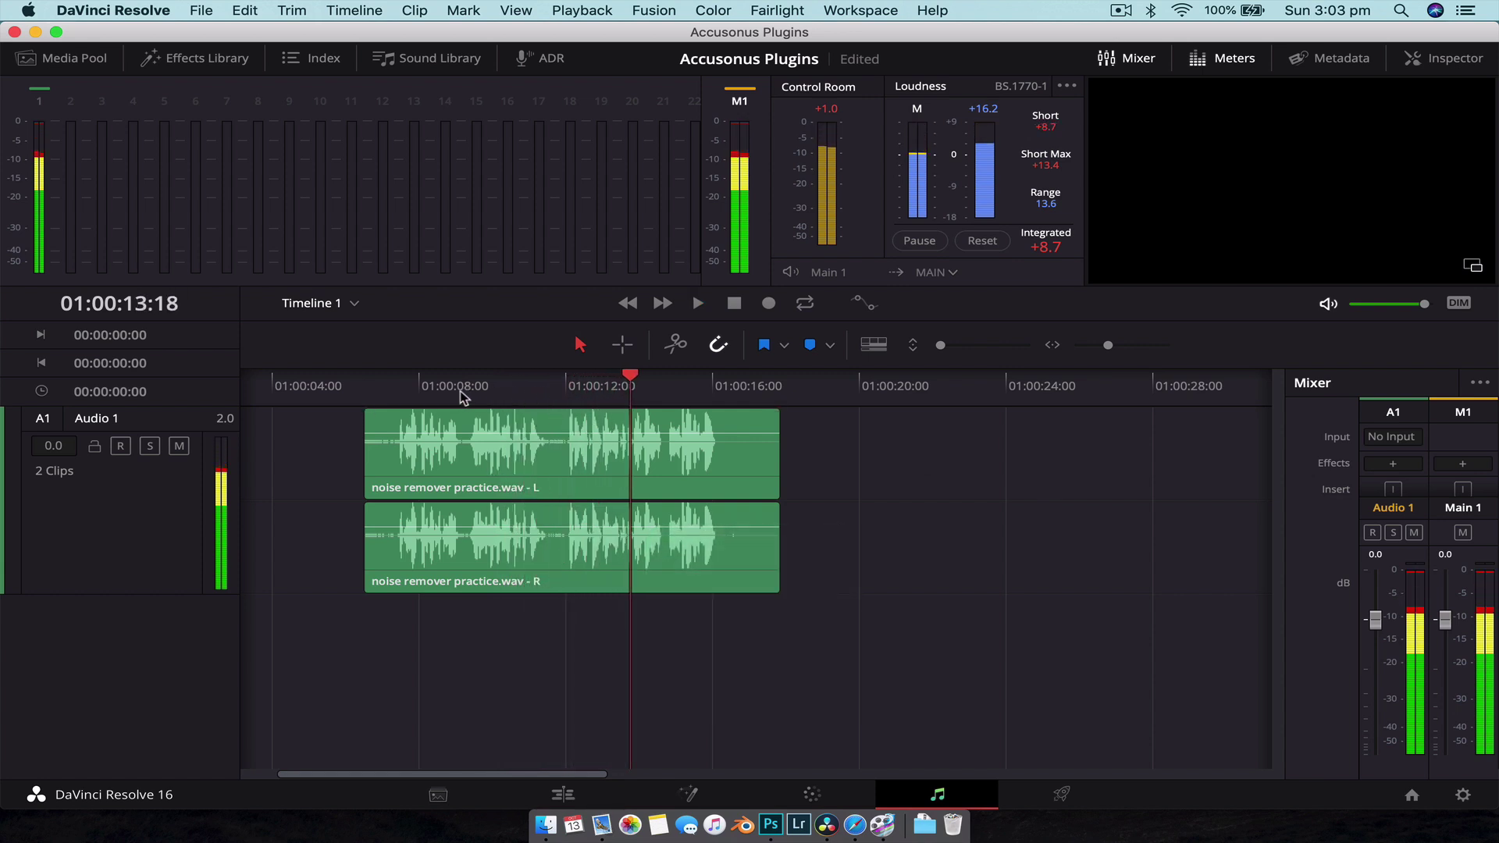
click(379, 382)
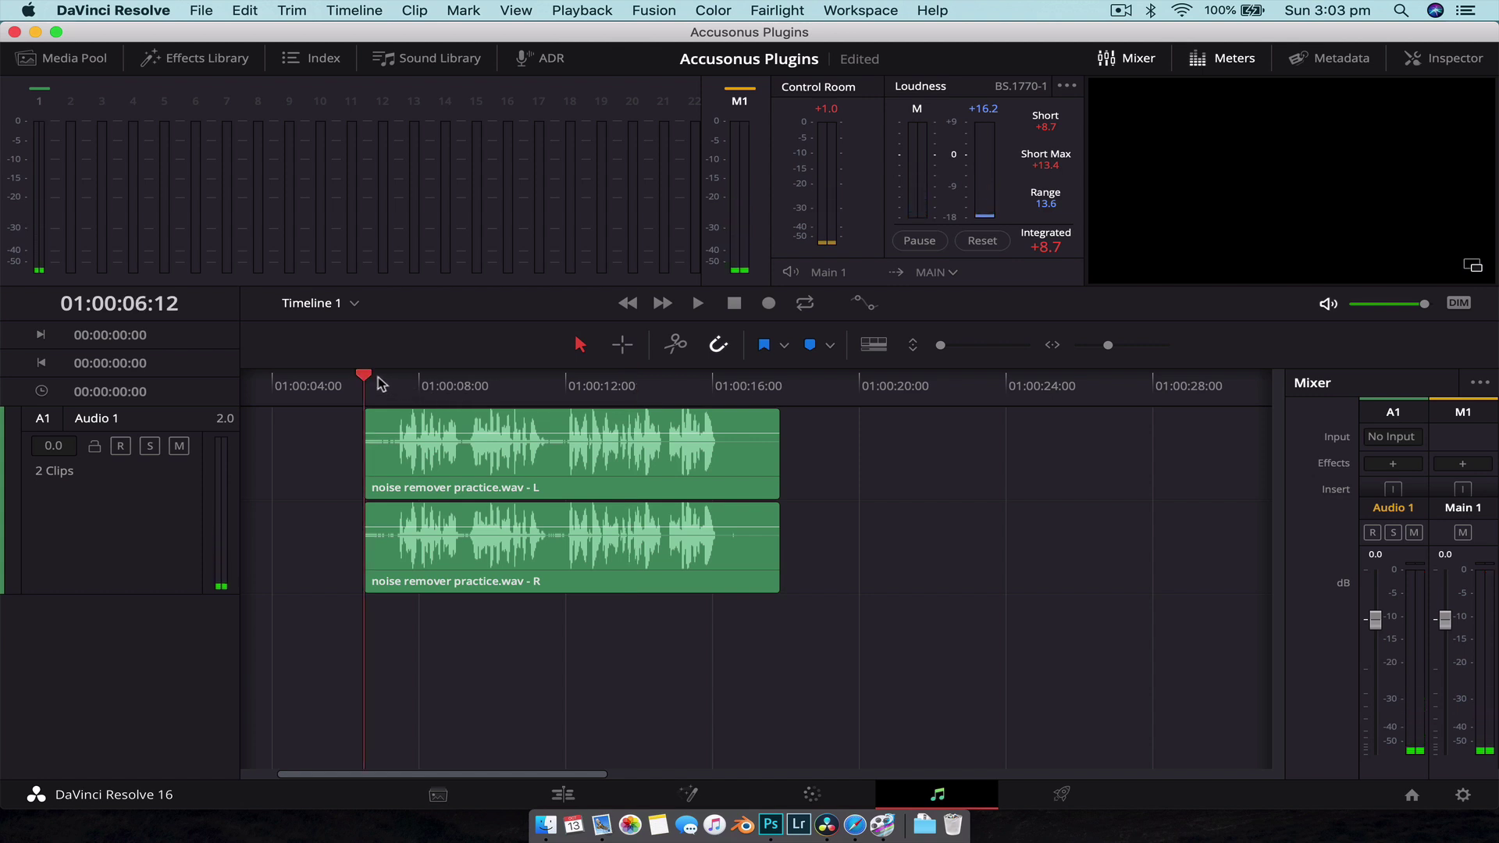
key(space)
click(380, 382)
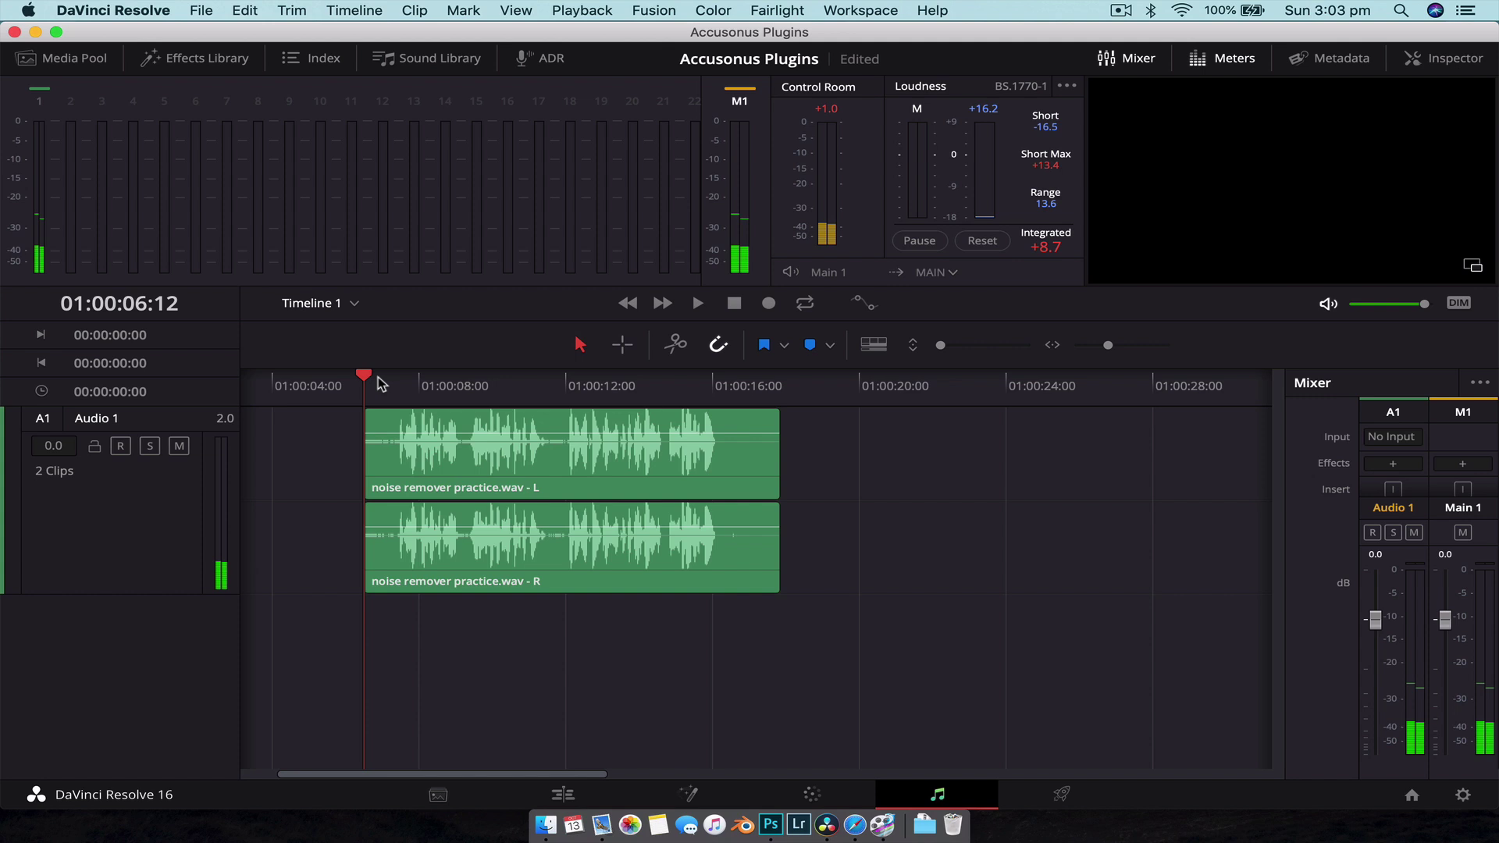
key(space)
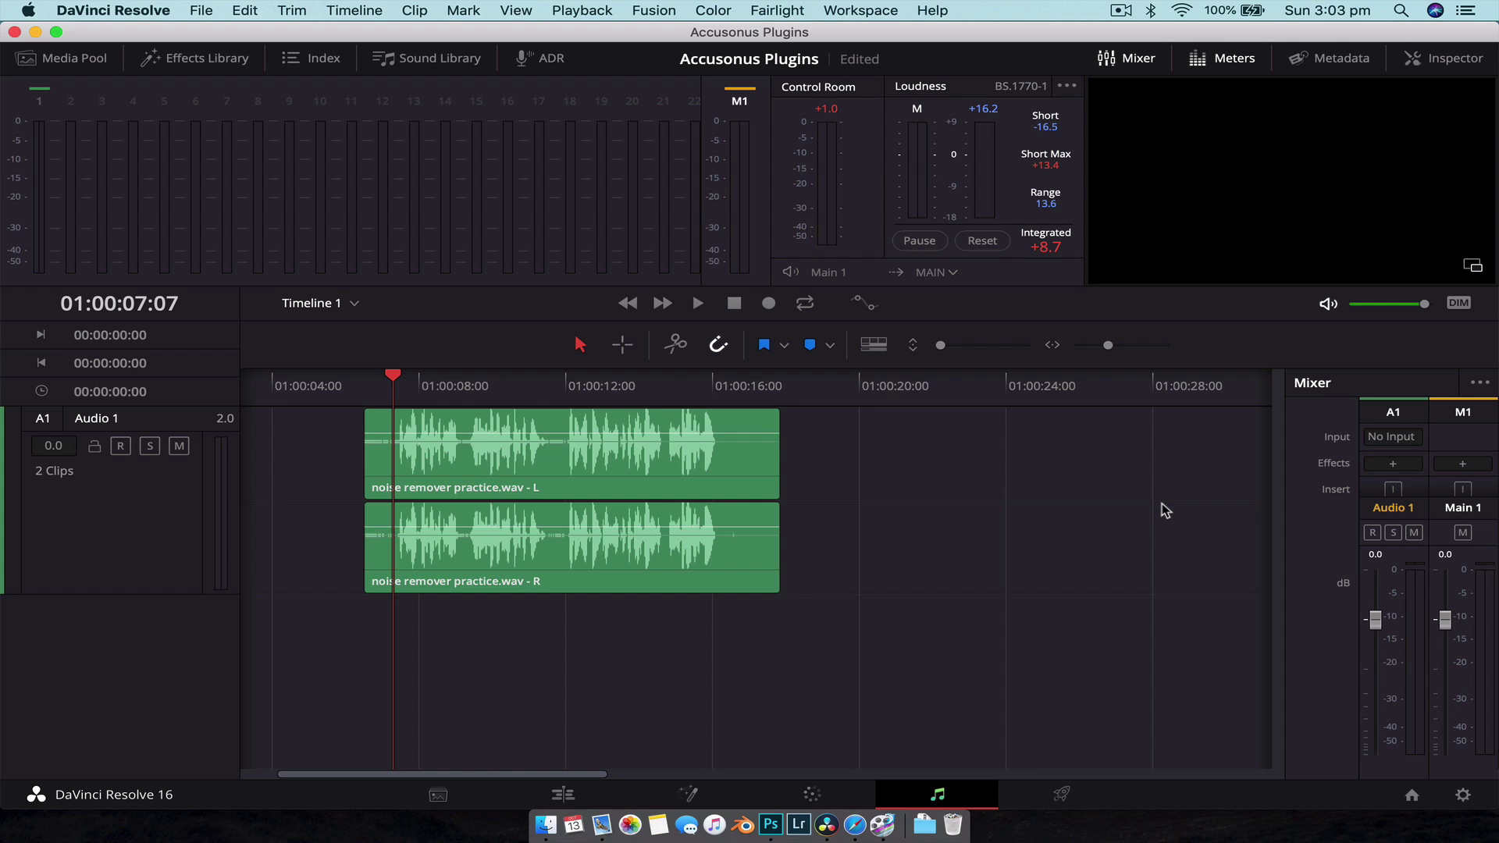
Insert the VST ERA 4 Noise Remover into Audio 1's effects slot.
click(1393, 465)
mouse_move(1400, 524)
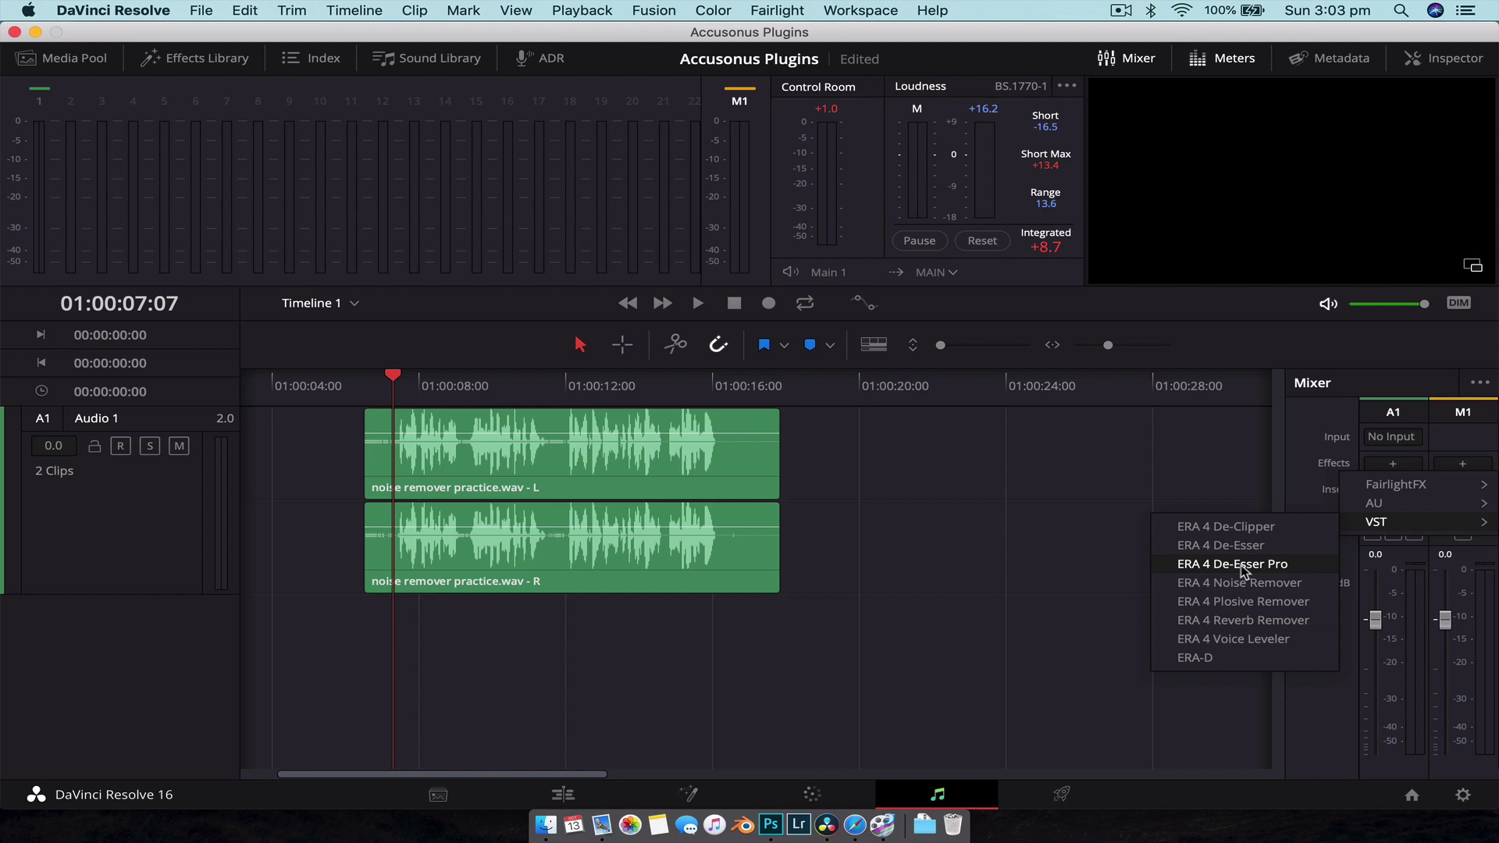
click(1240, 584)
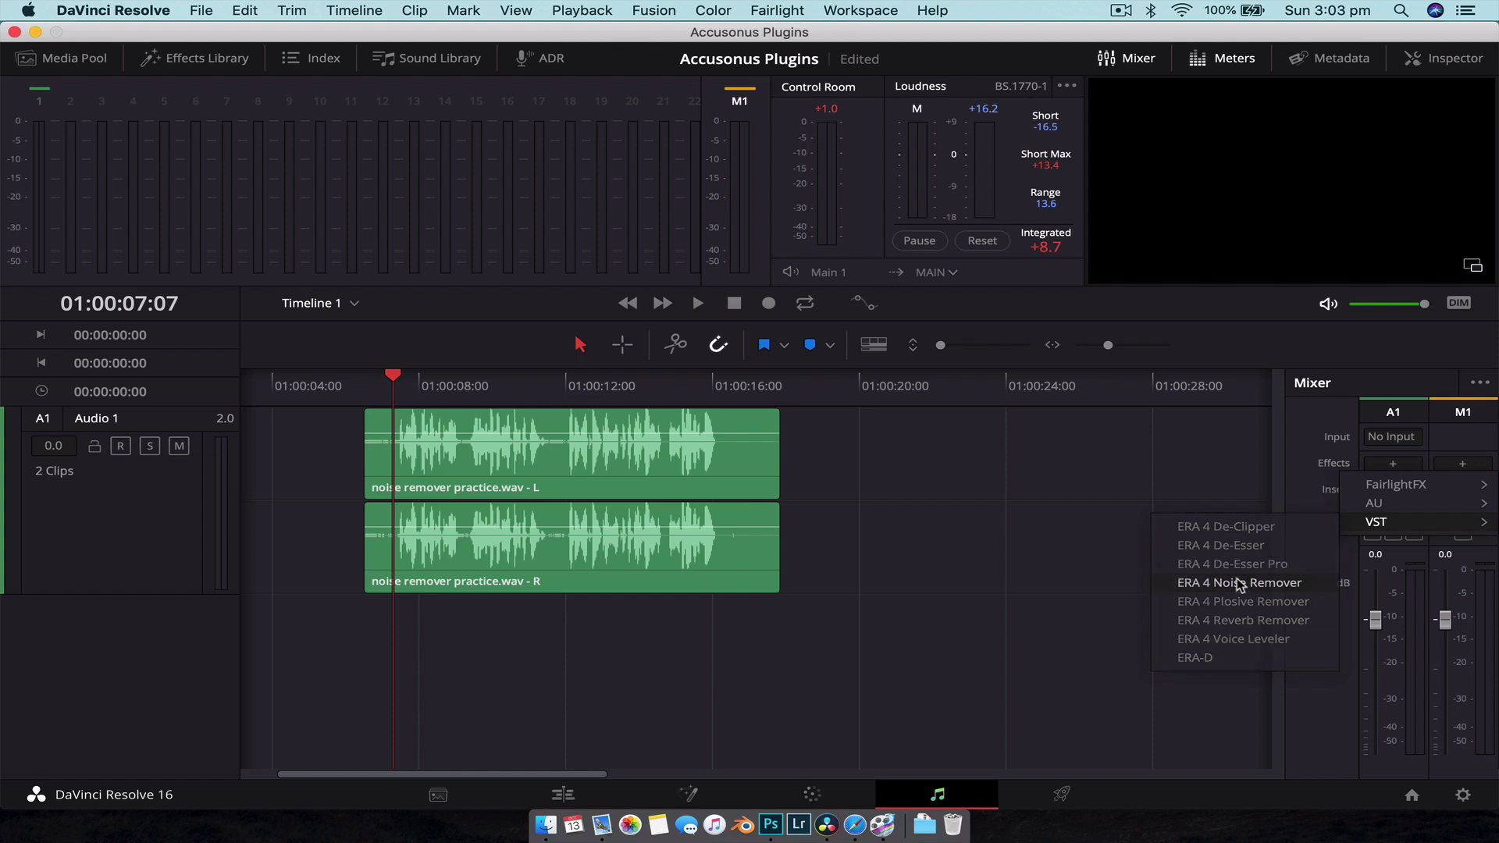
Move the Noise Remover window aside and try processing amounts, settling on 40%.
drag(668, 219, 947, 163)
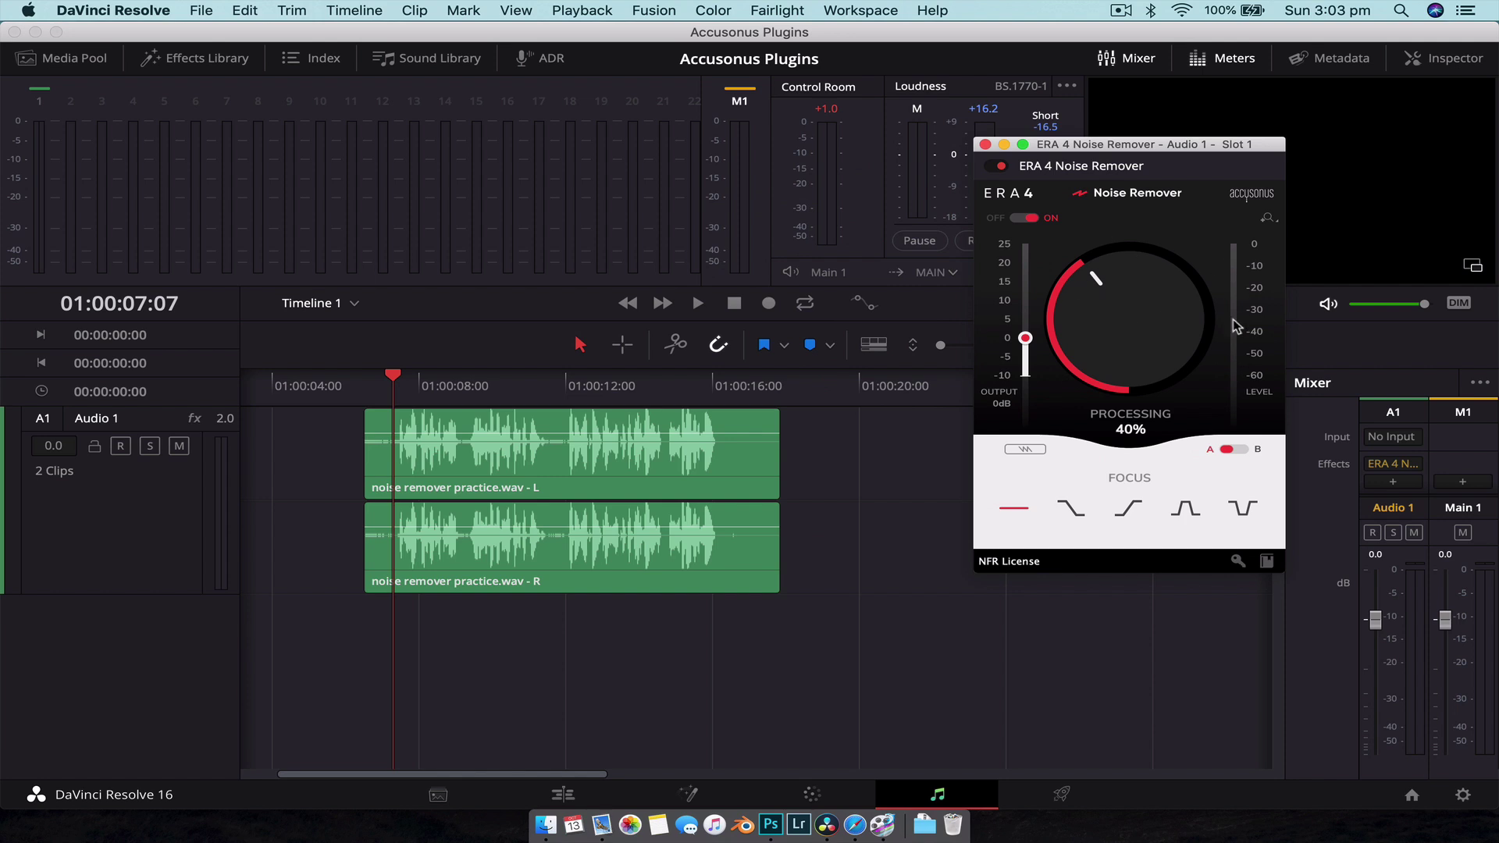
drag(1094, 292, 1153, 263)
drag(1130, 271, 1139, 261)
drag(1122, 266, 1072, 296)
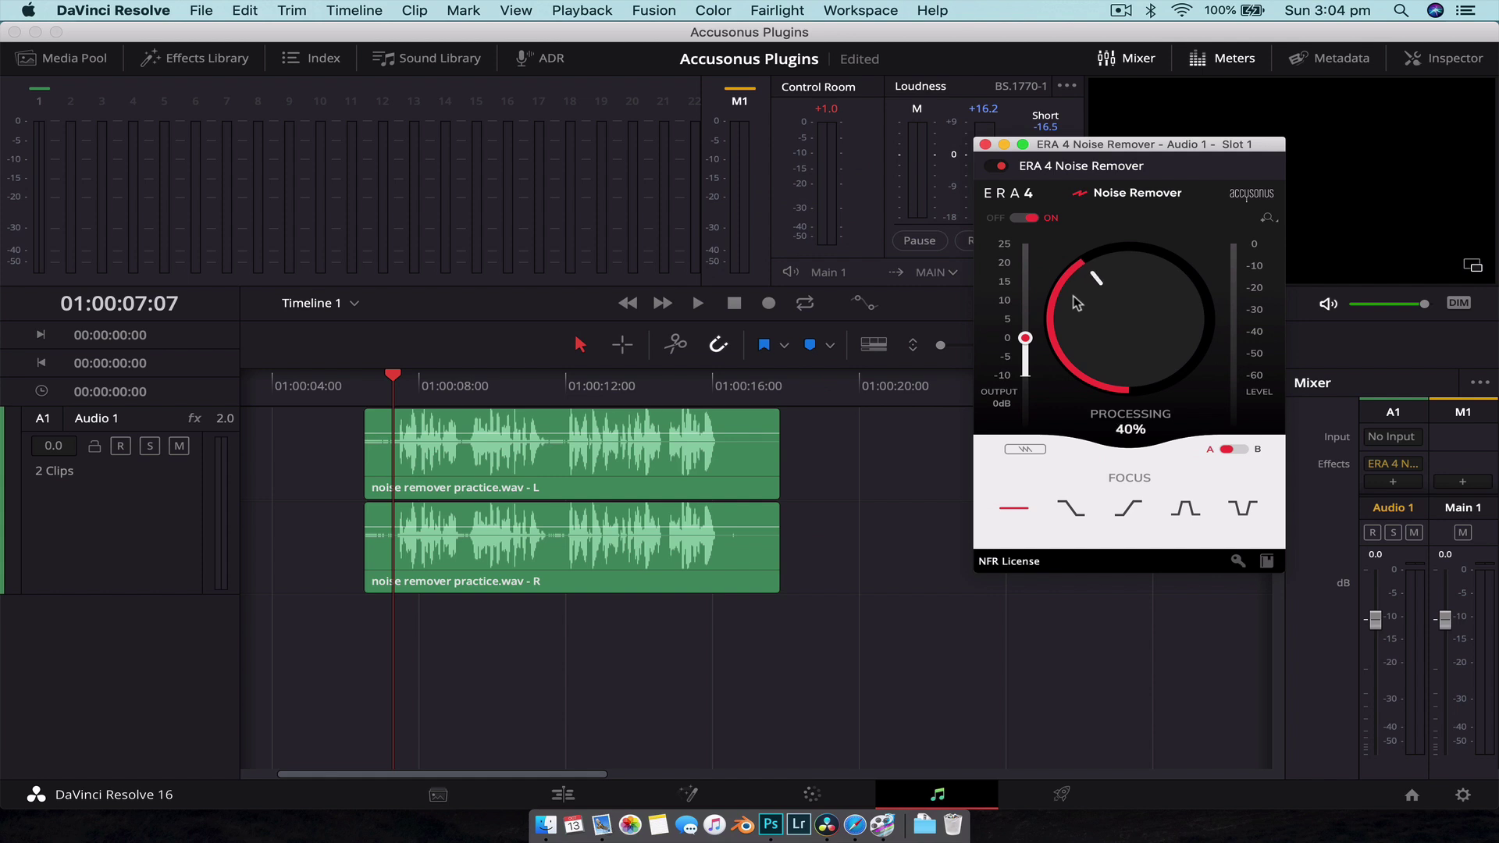
Play the clip from 01:00:06:12, toggling Noise Remover off and on at 40% to compare.
click(390, 377)
click(364, 379)
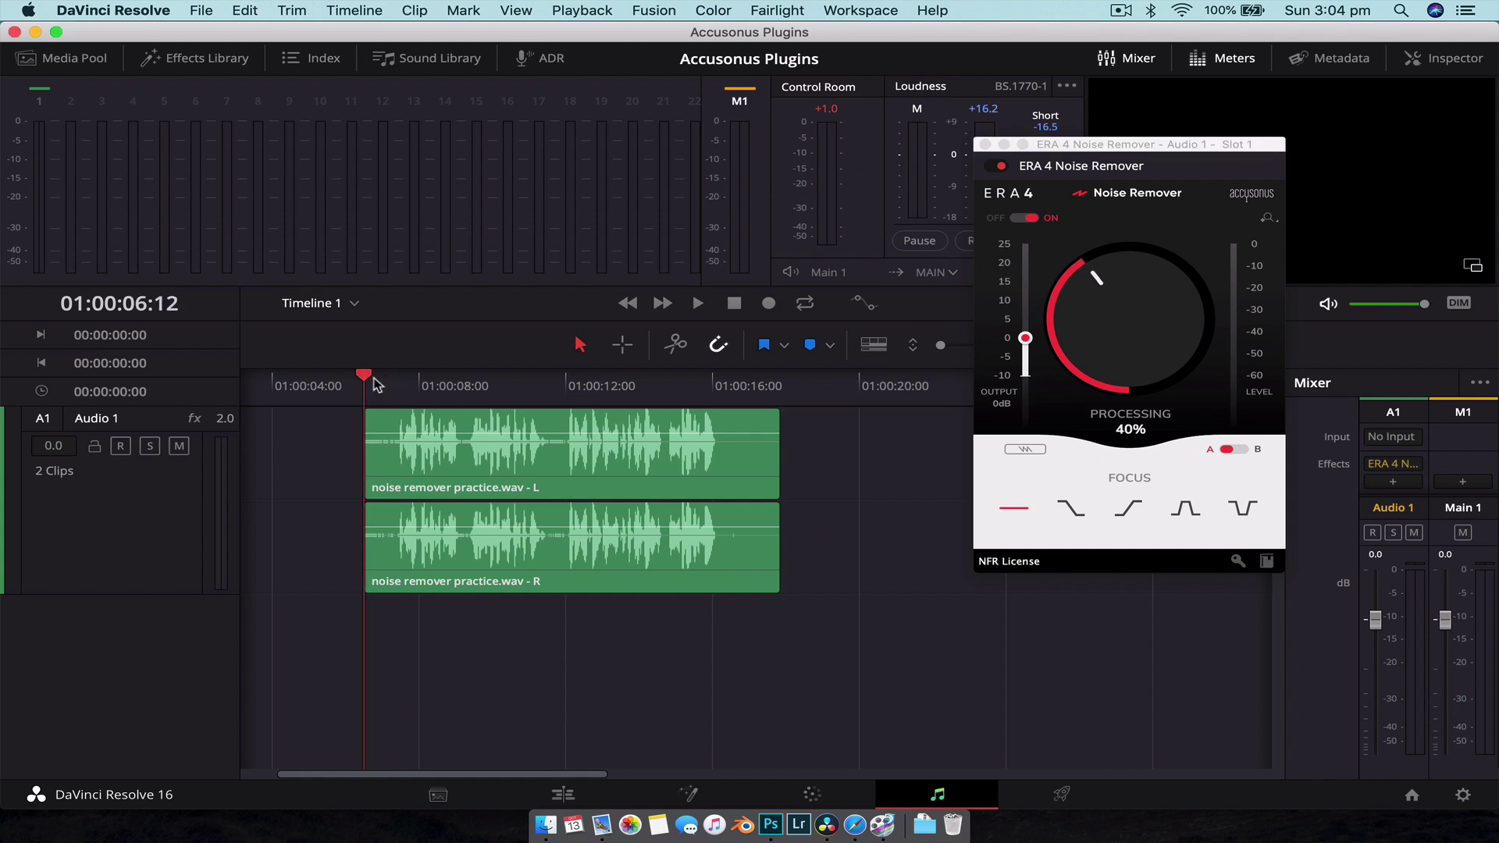
key(space)
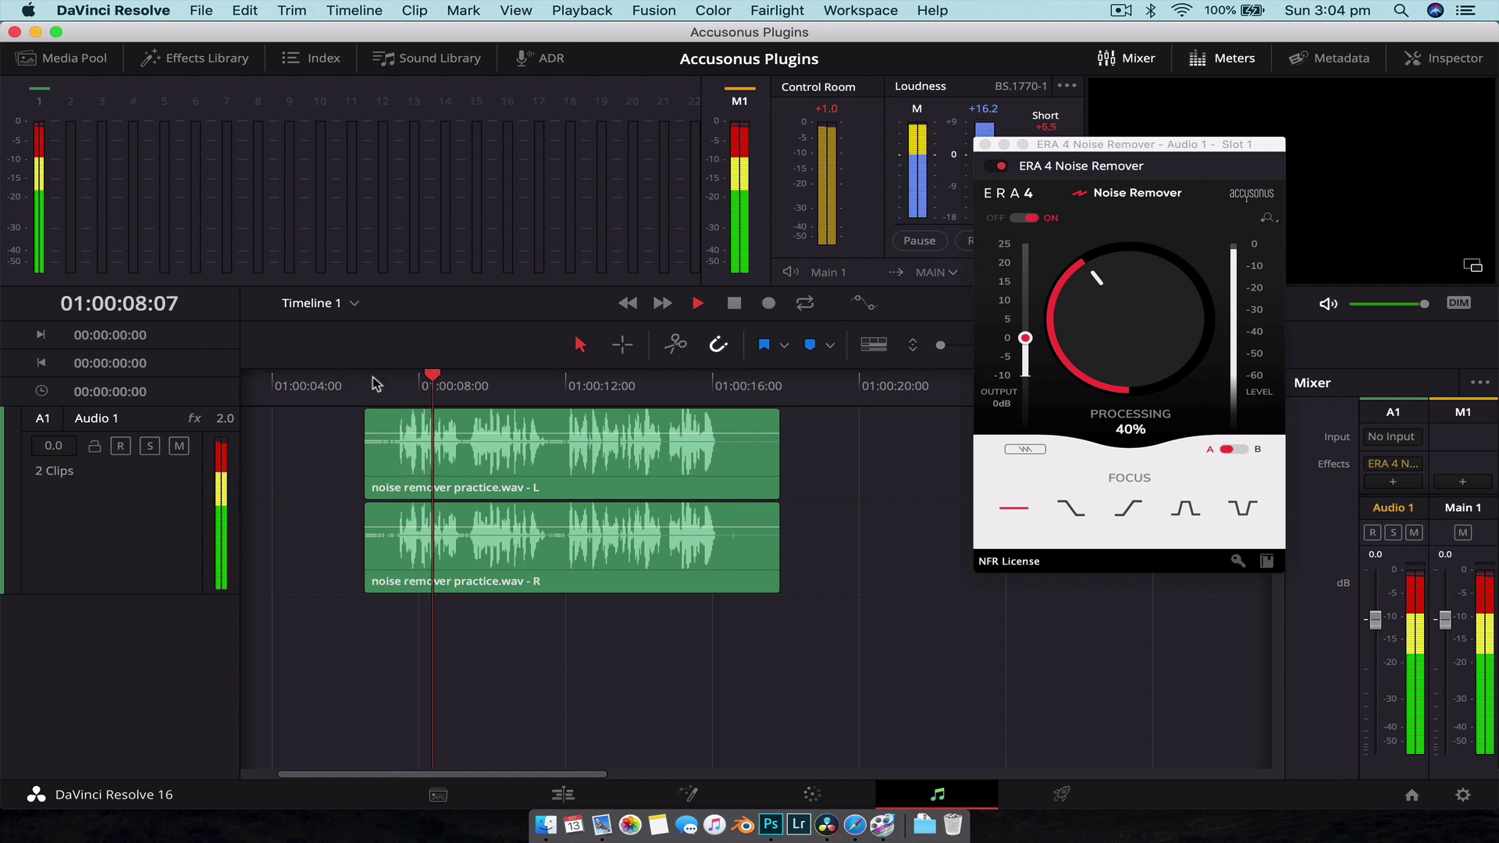
key(space)
key(space)
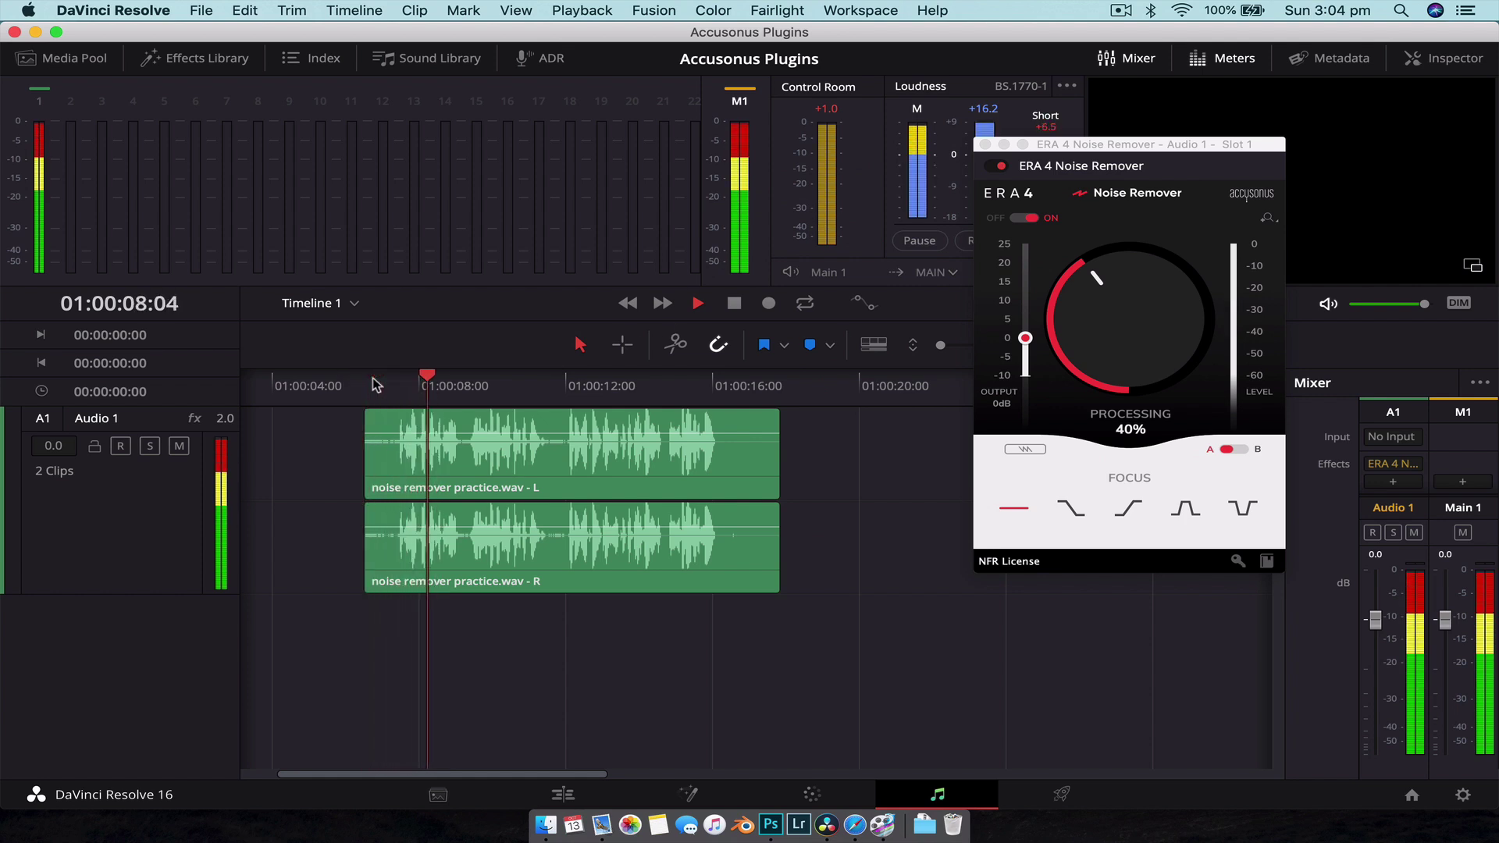
key(space)
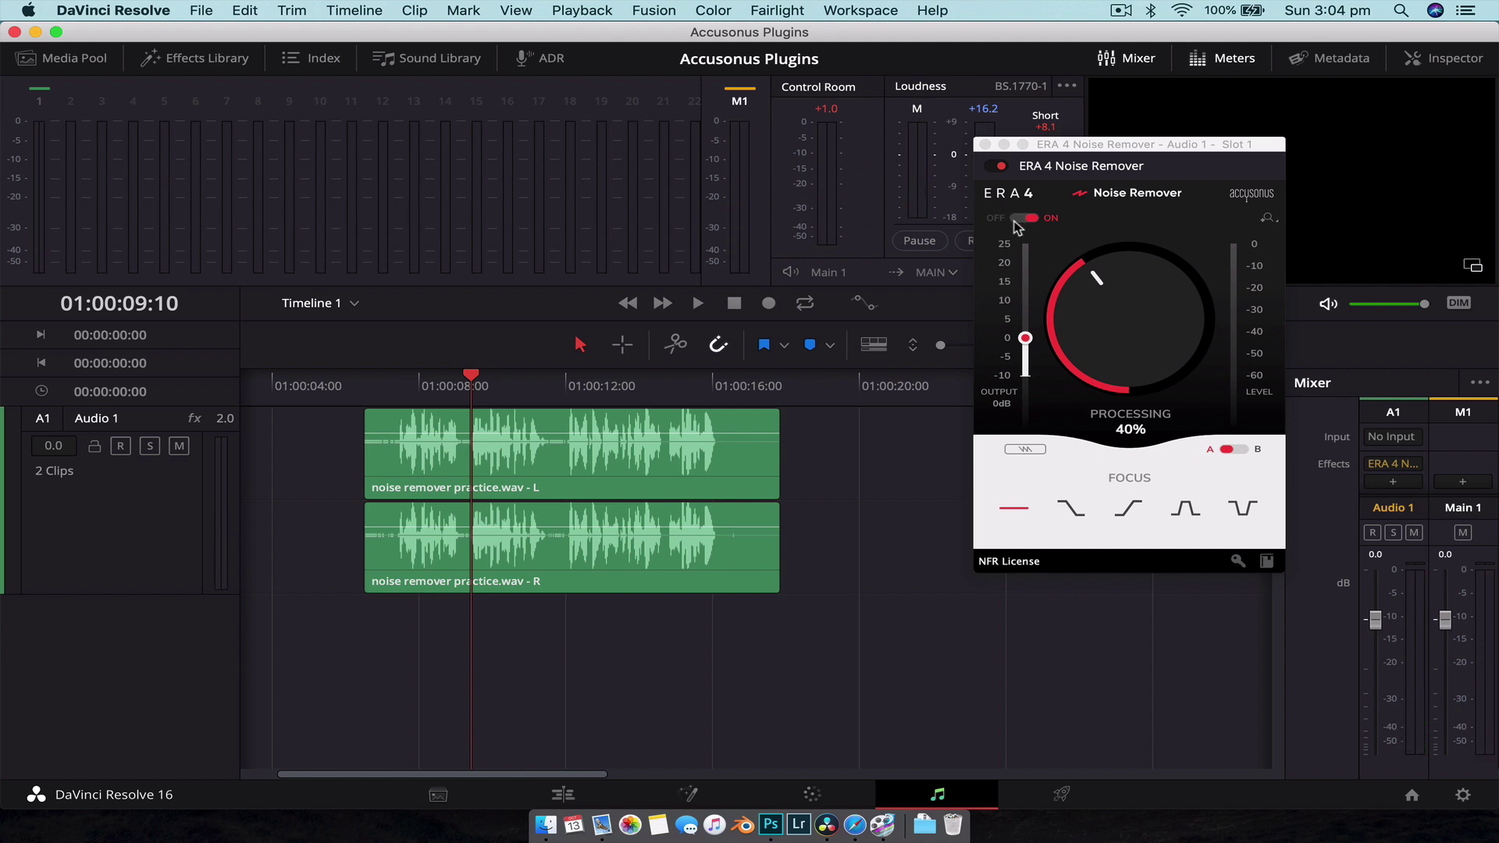
click(366, 384)
key(space)
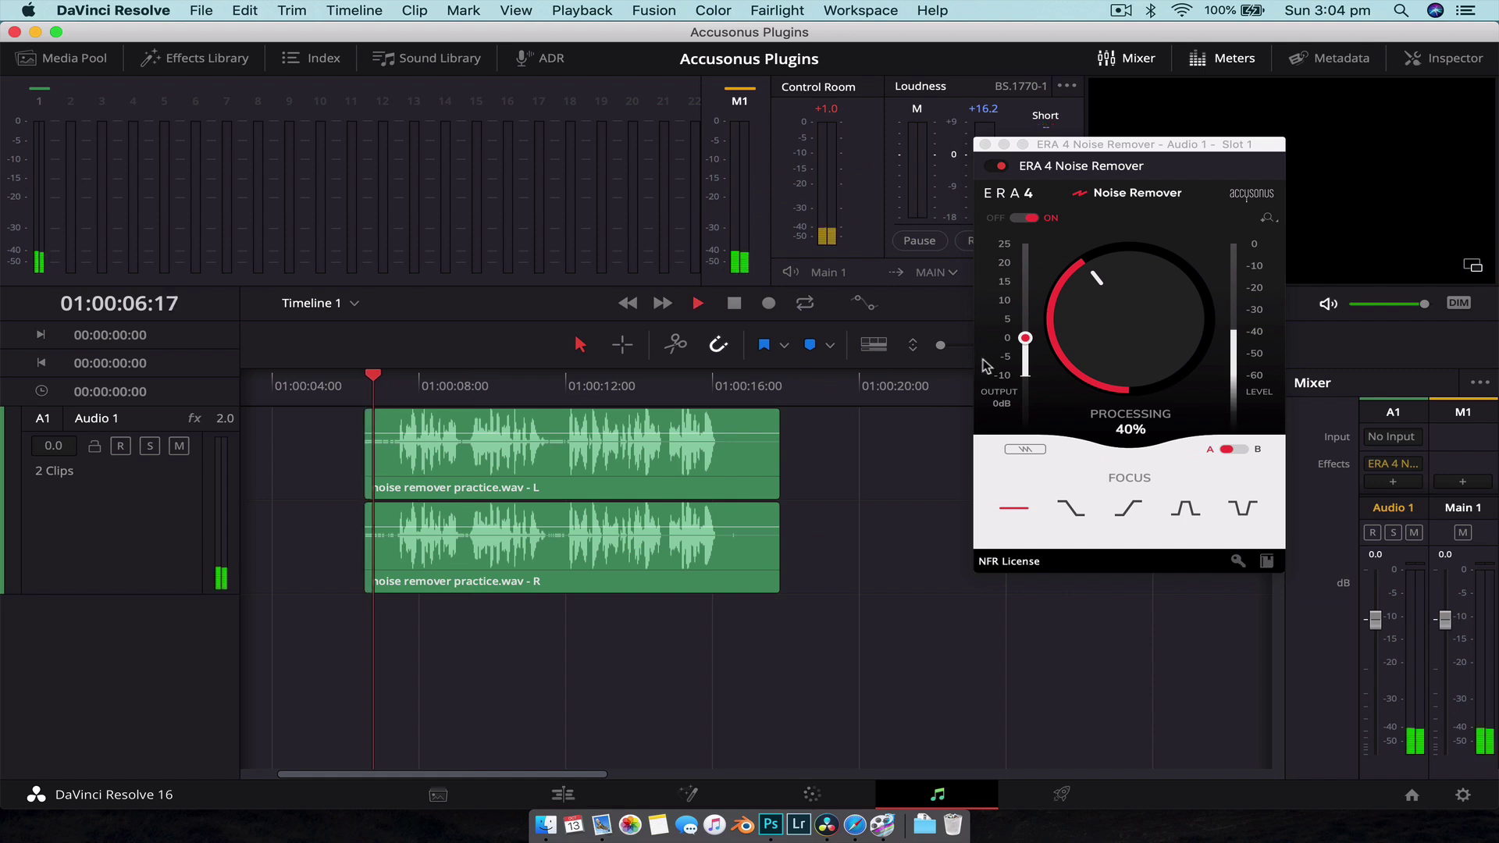
click(1024, 218)
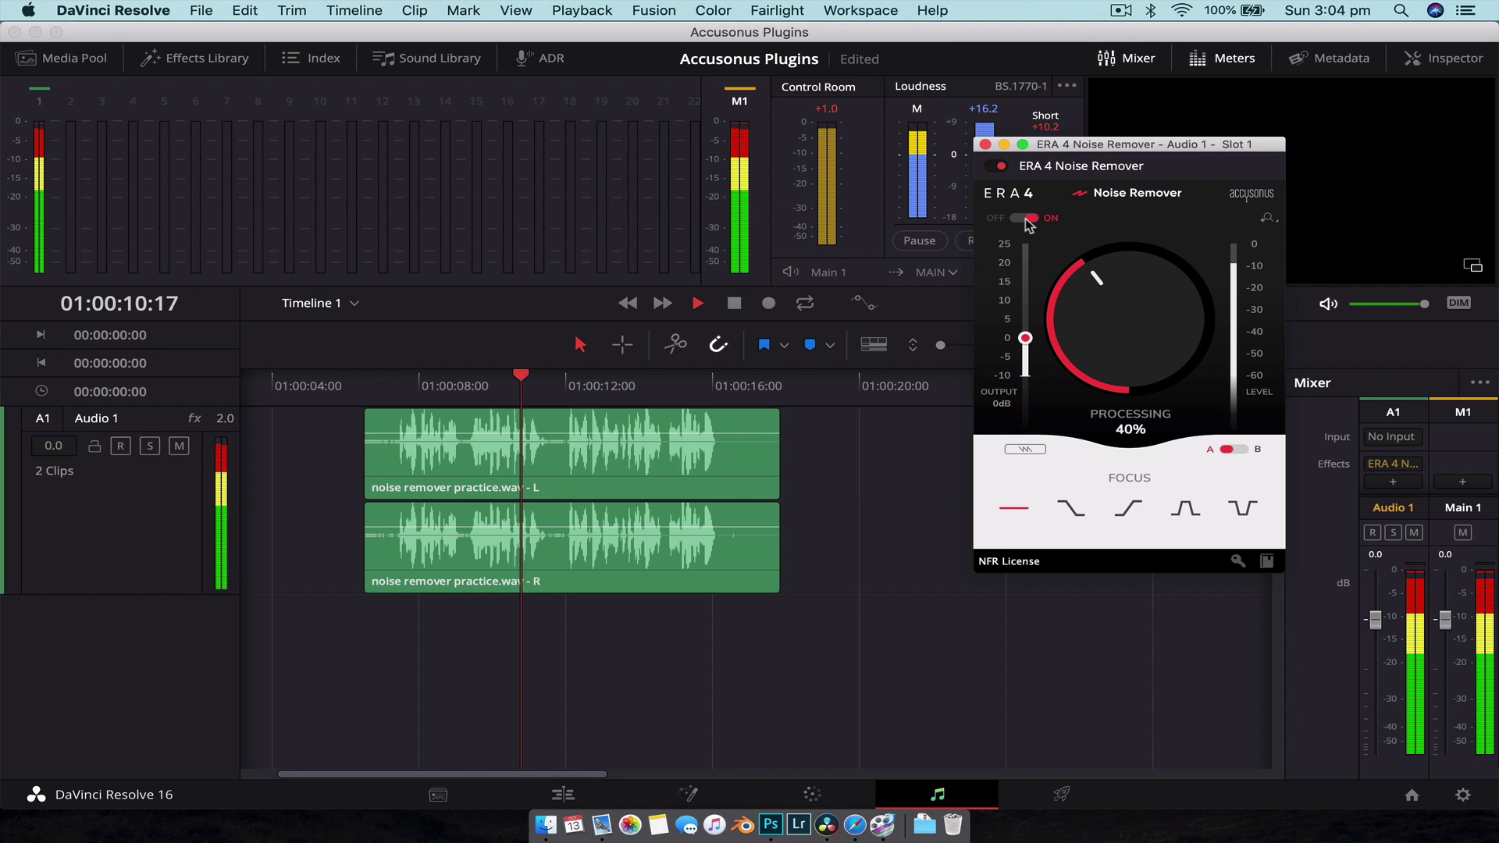
click(1024, 218)
click(1024, 218)
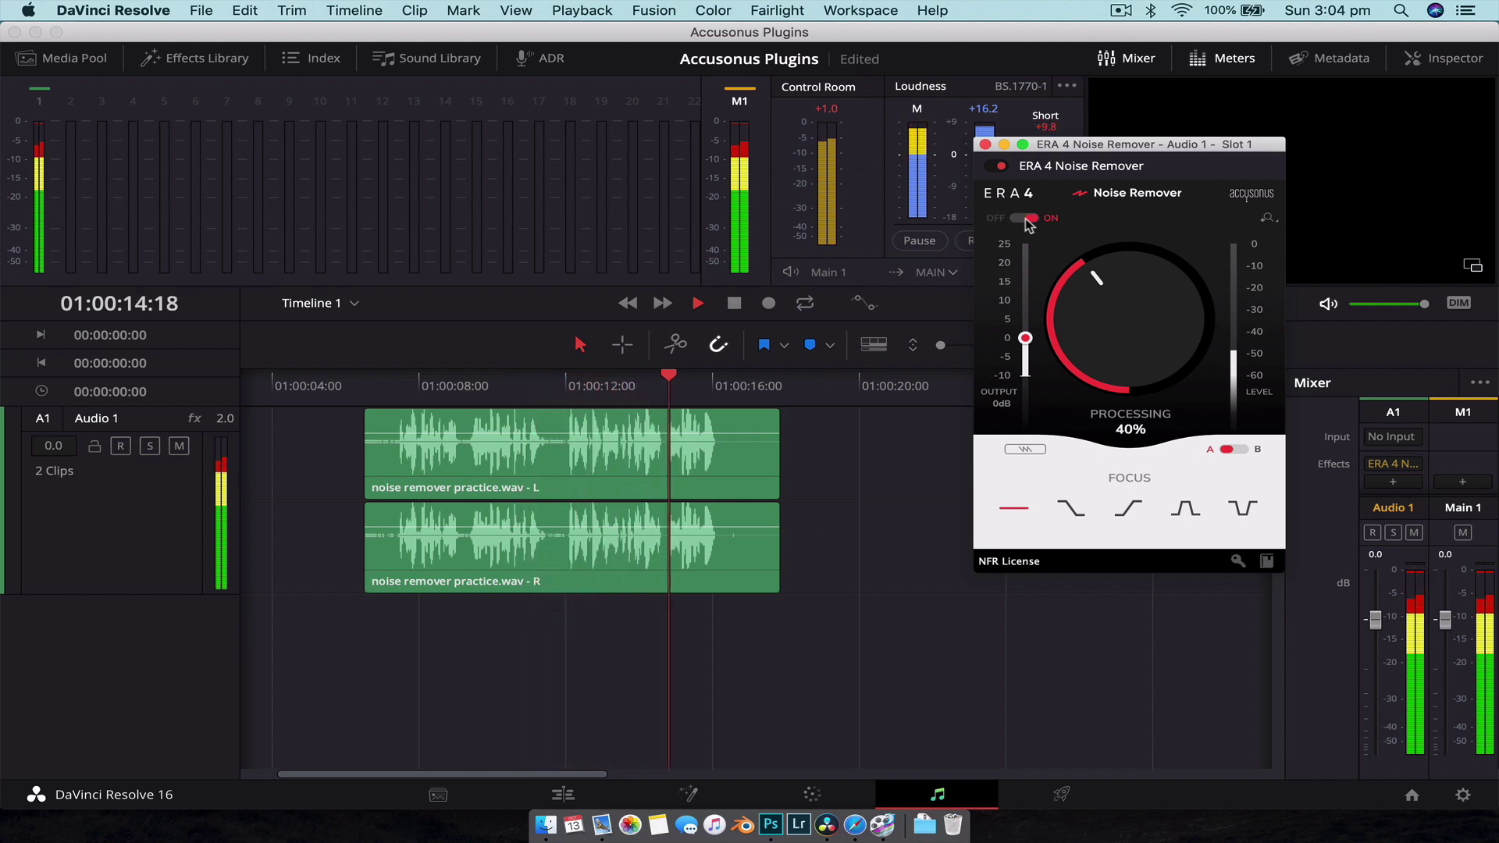
click(1024, 218)
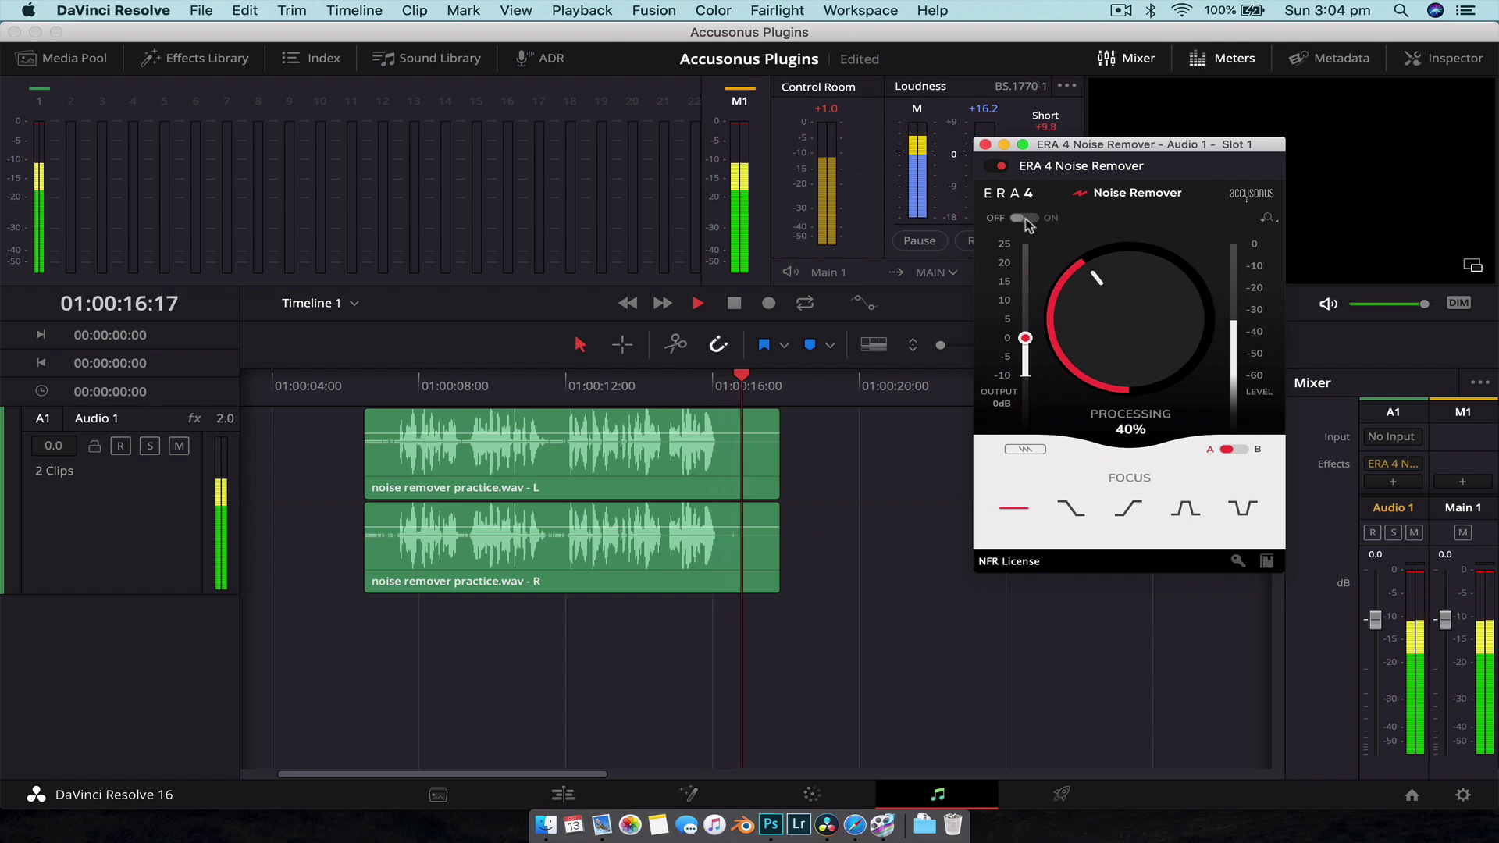
key(space)
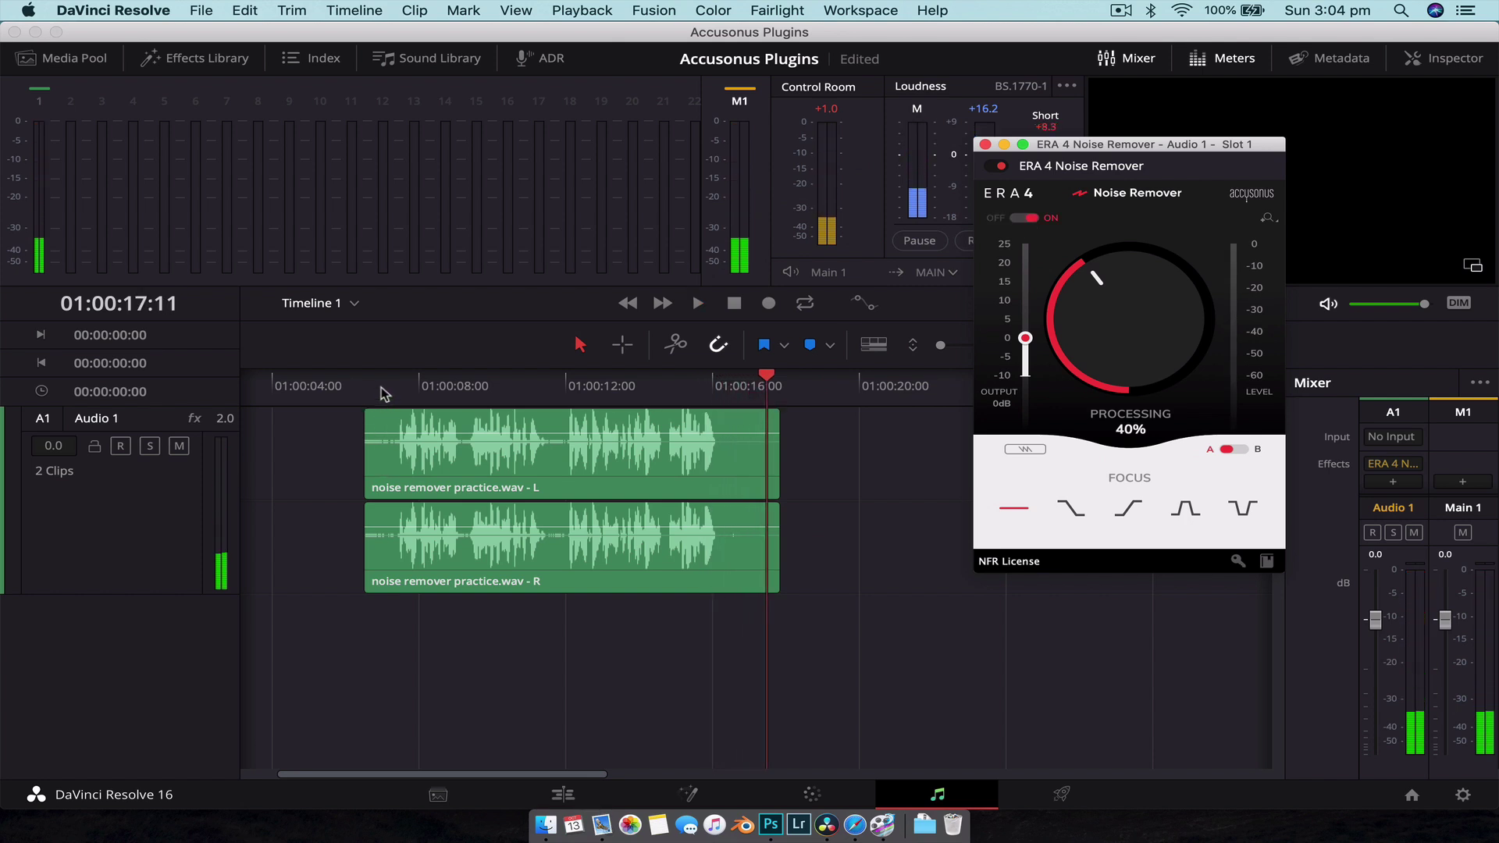
click(364, 381)
Raise processing to 61% and compare it off and on during playback, leaving it on.
click(1095, 281)
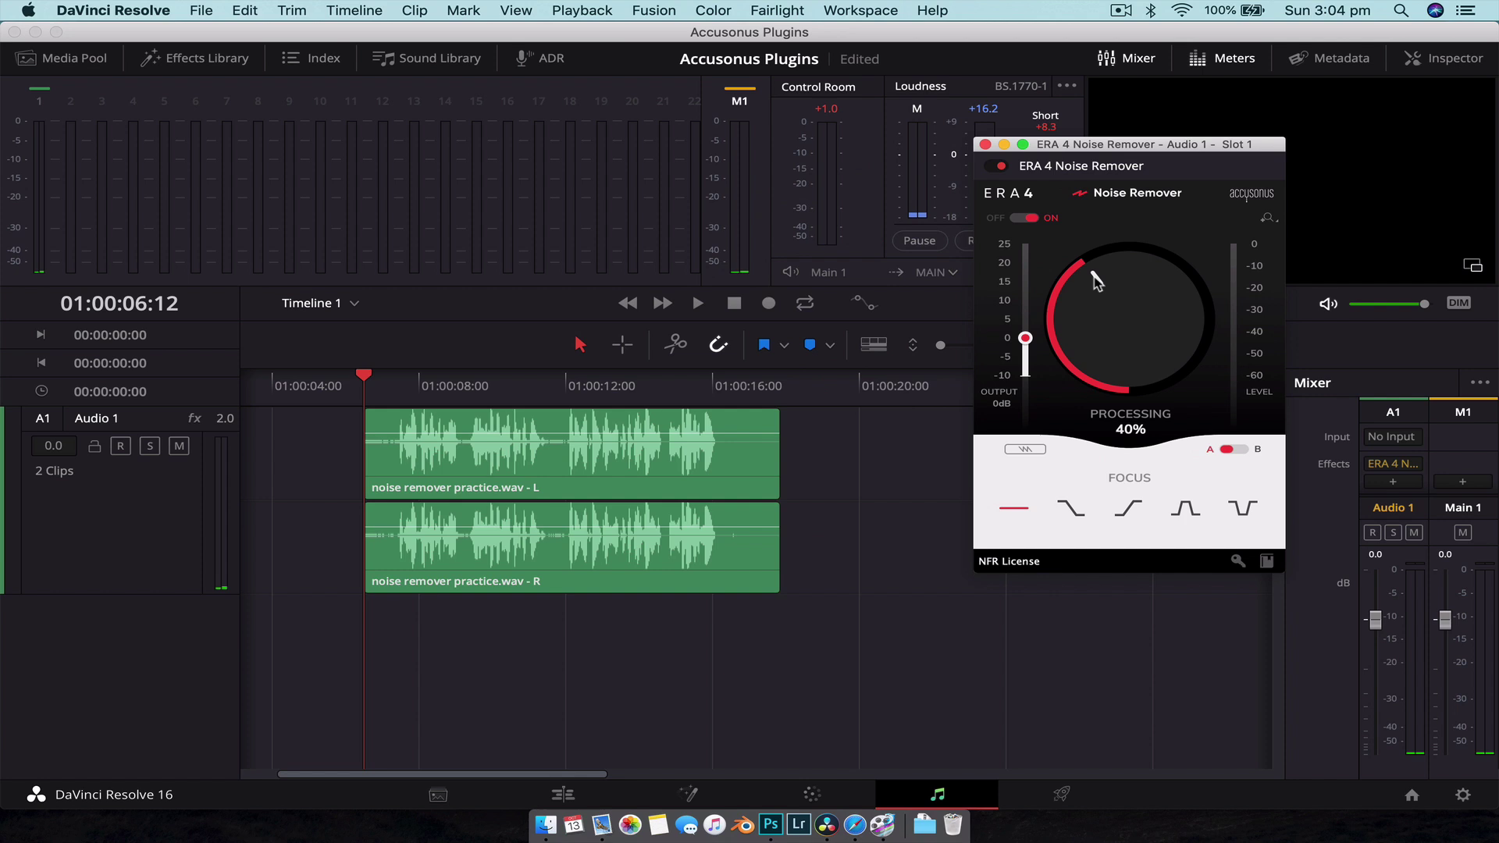
drag(1144, 246, 1166, 232)
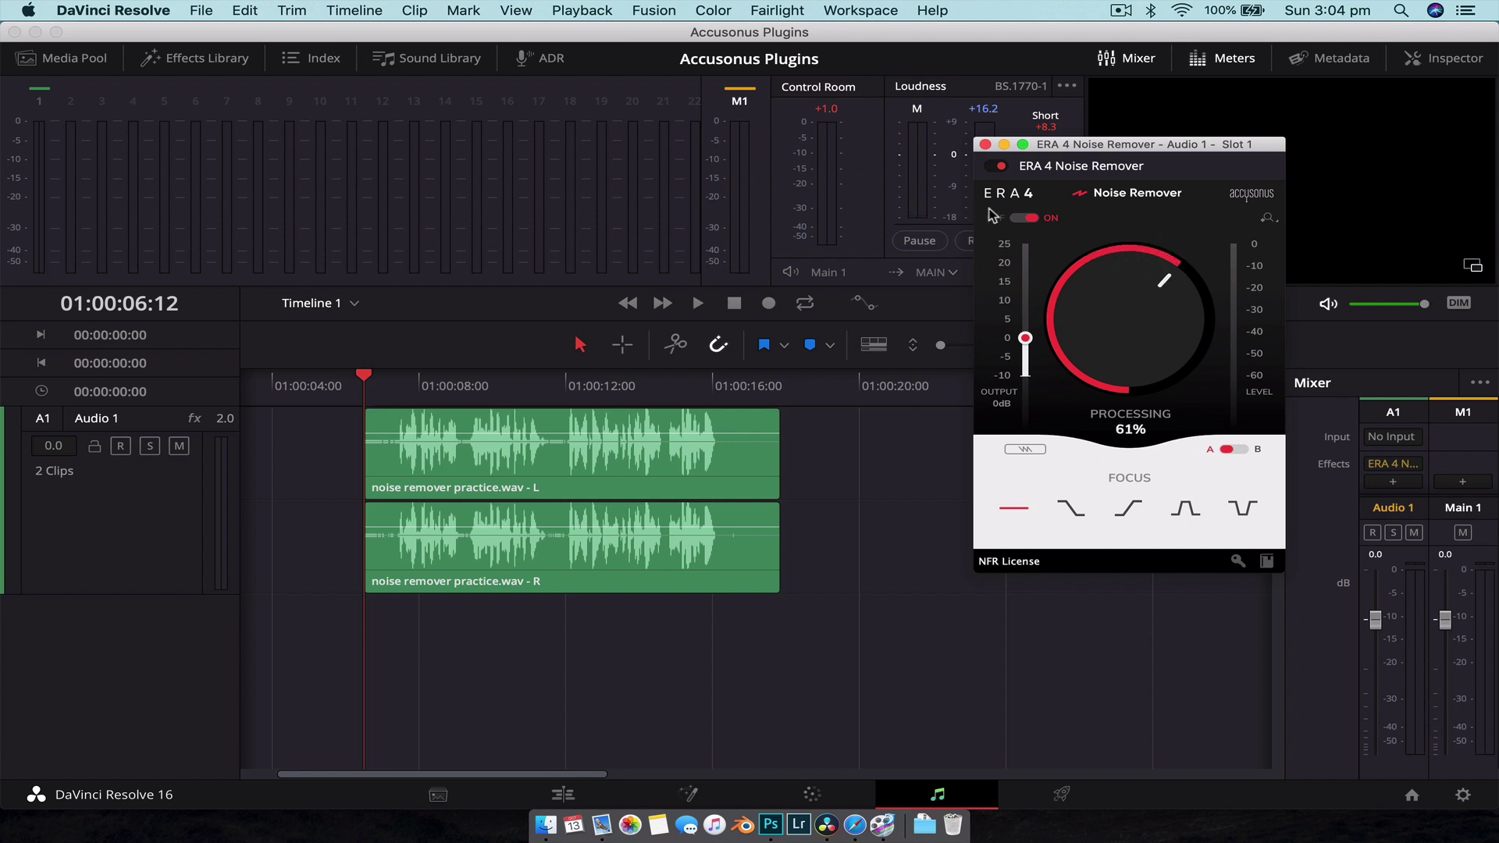
key(space)
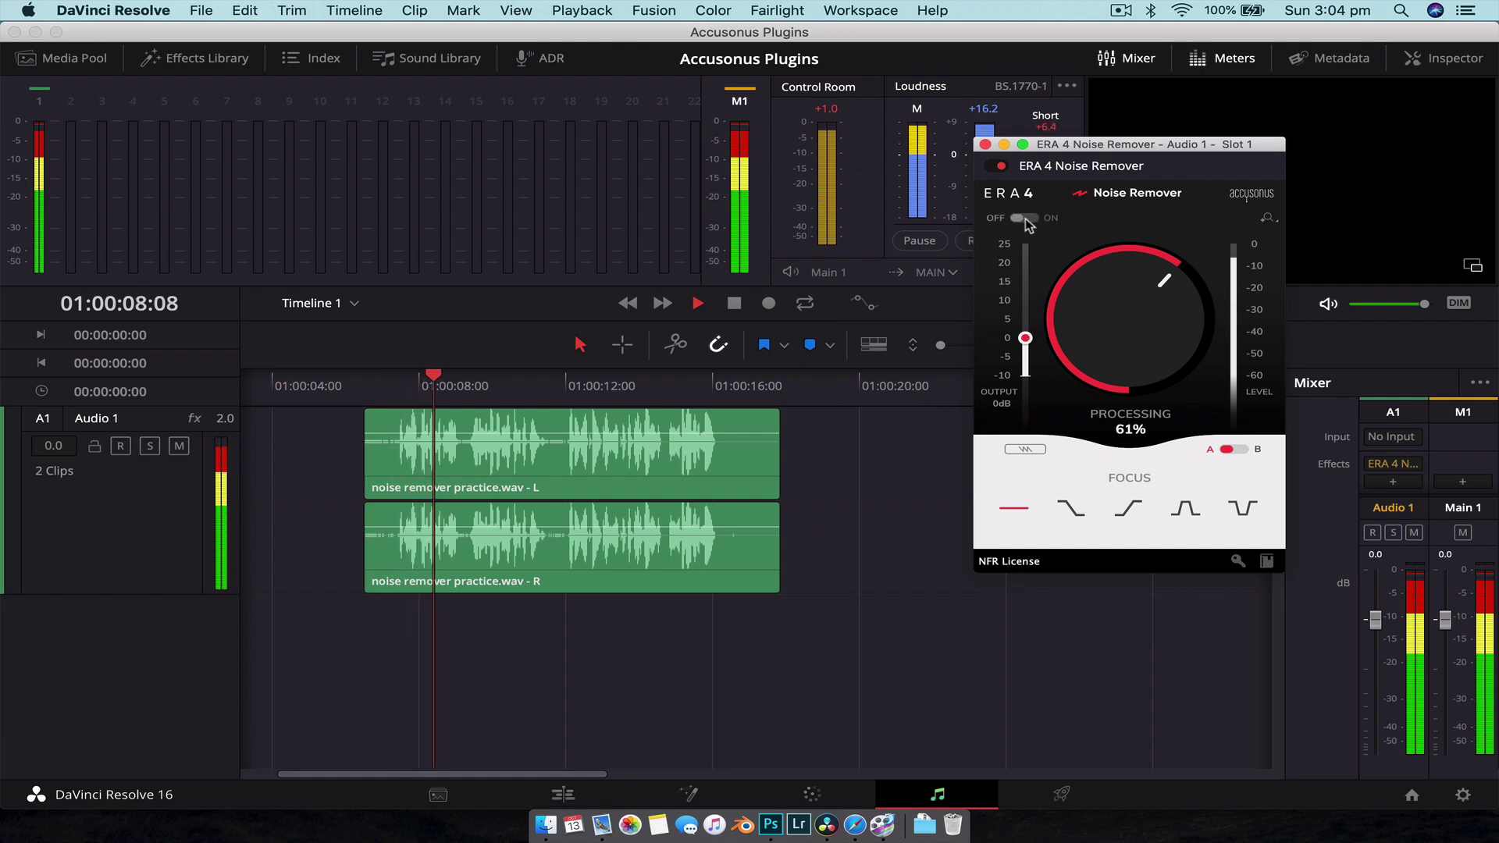
click(1024, 218)
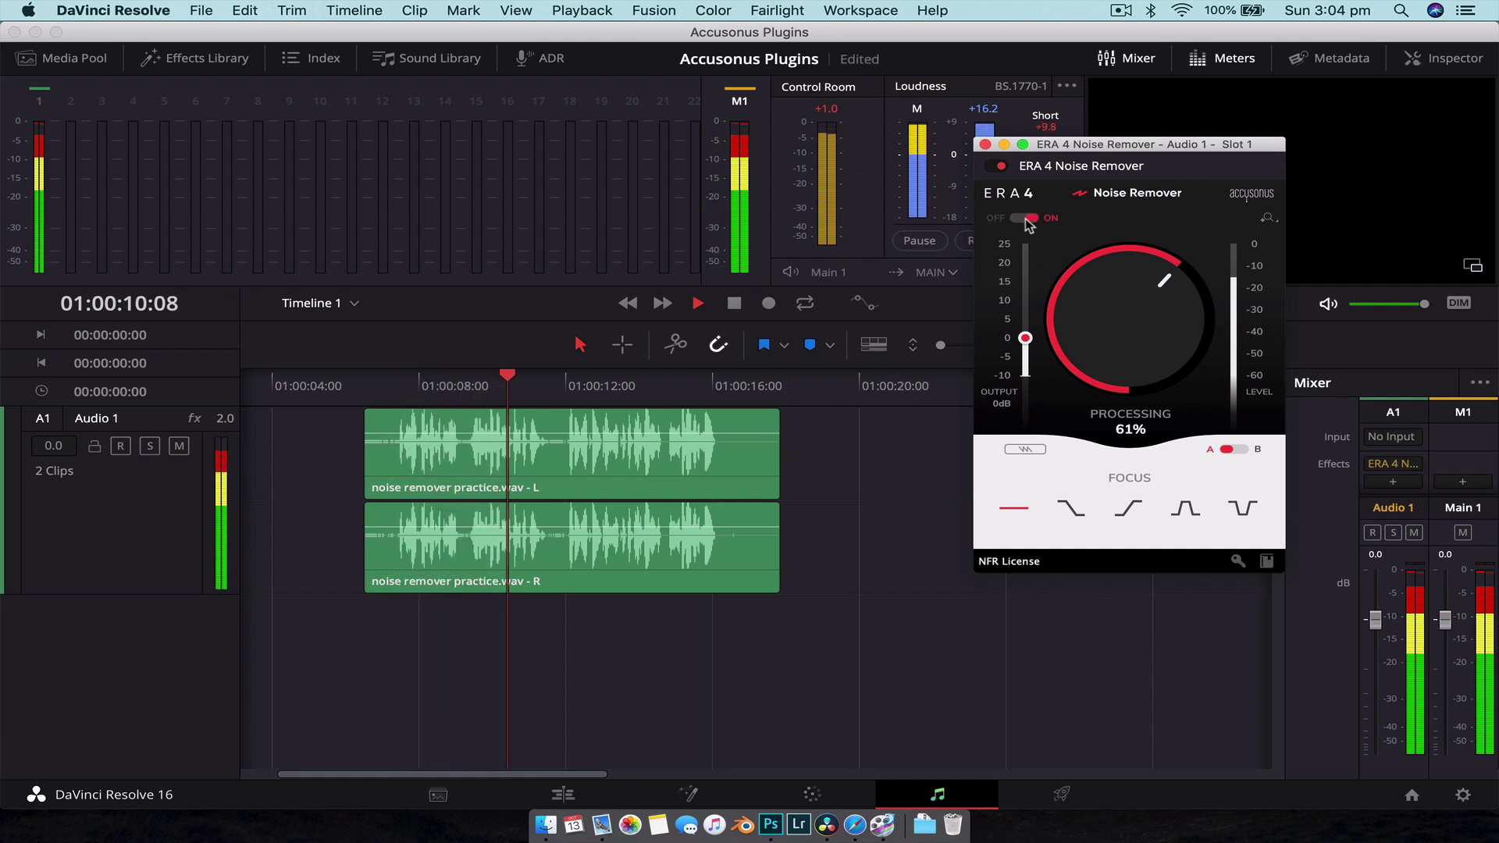
click(1024, 219)
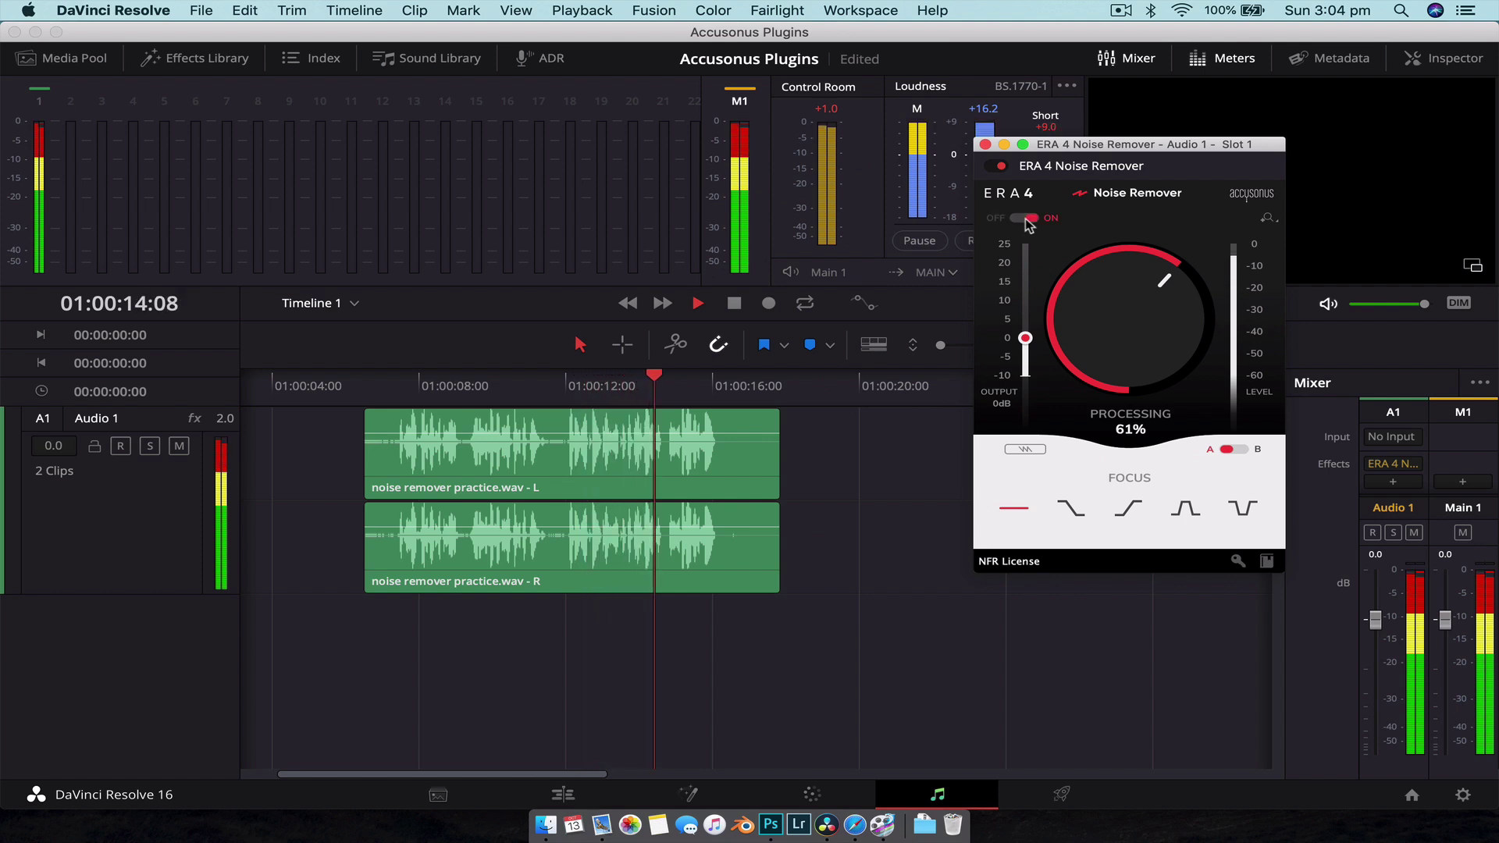
click(1024, 219)
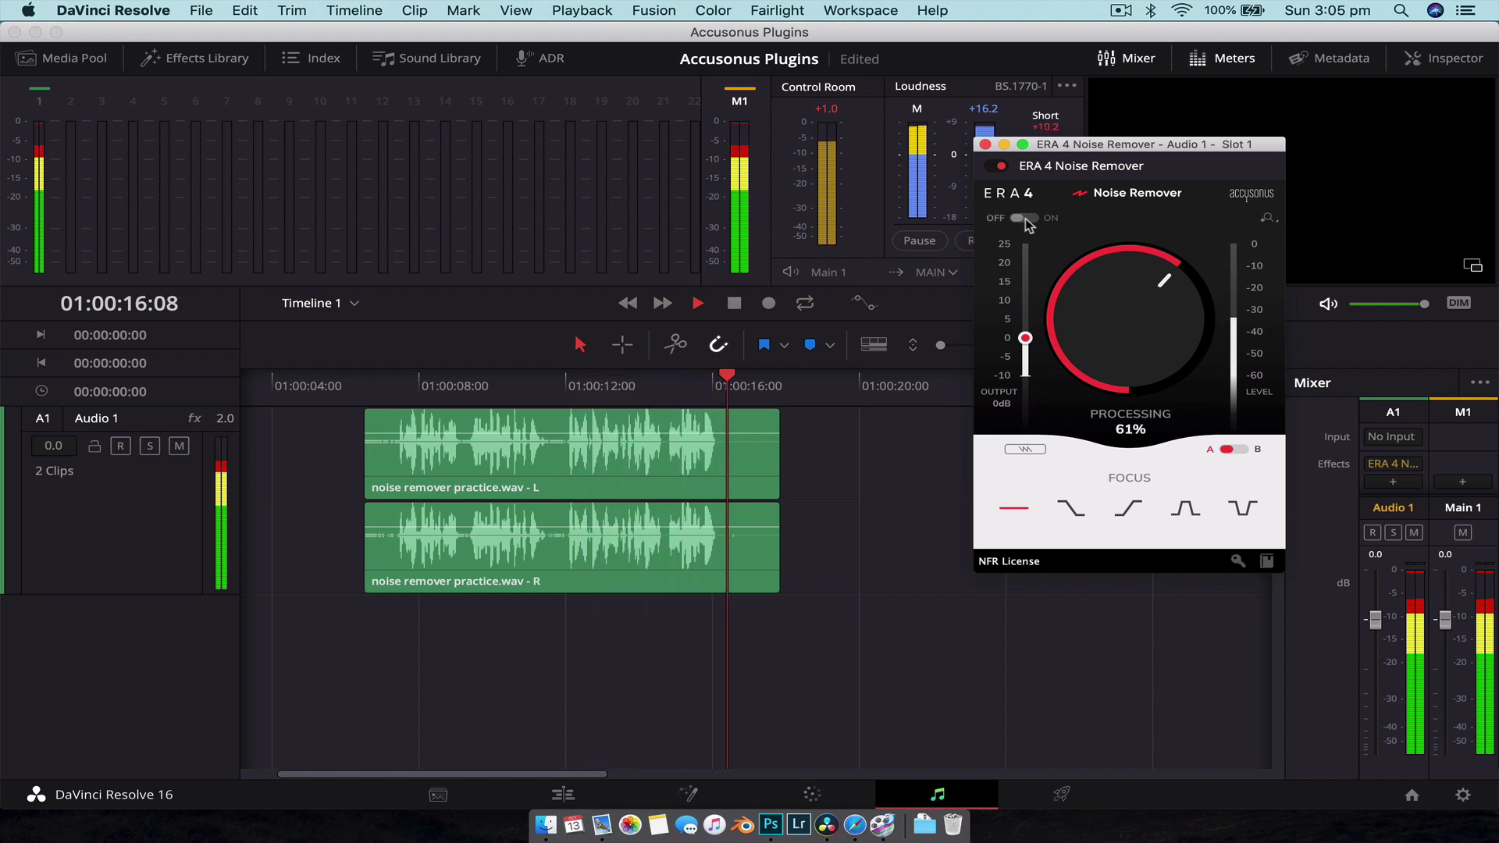
click(1024, 219)
key(space)
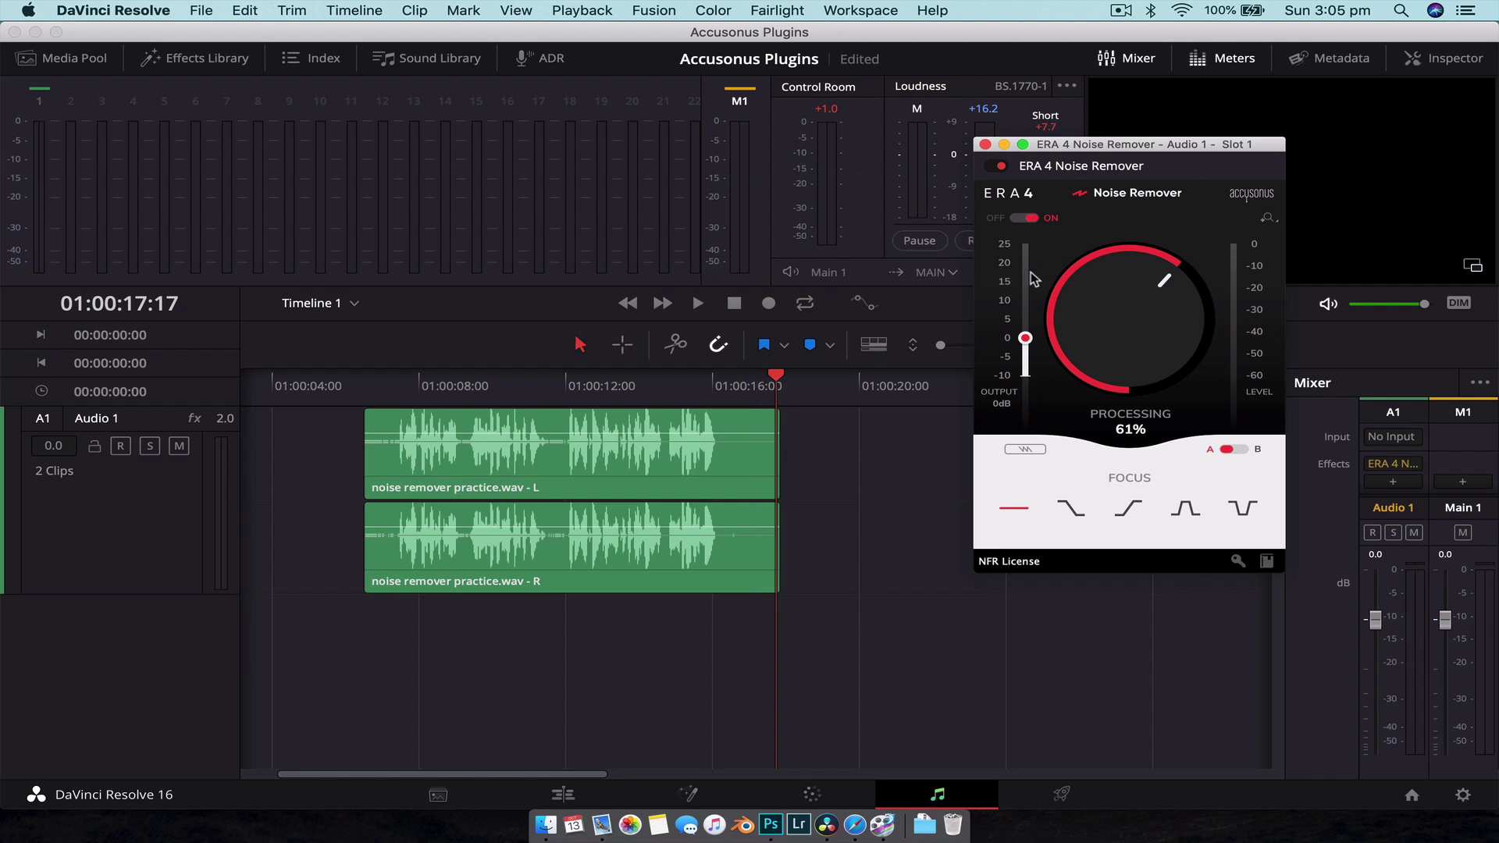
click(745, 387)
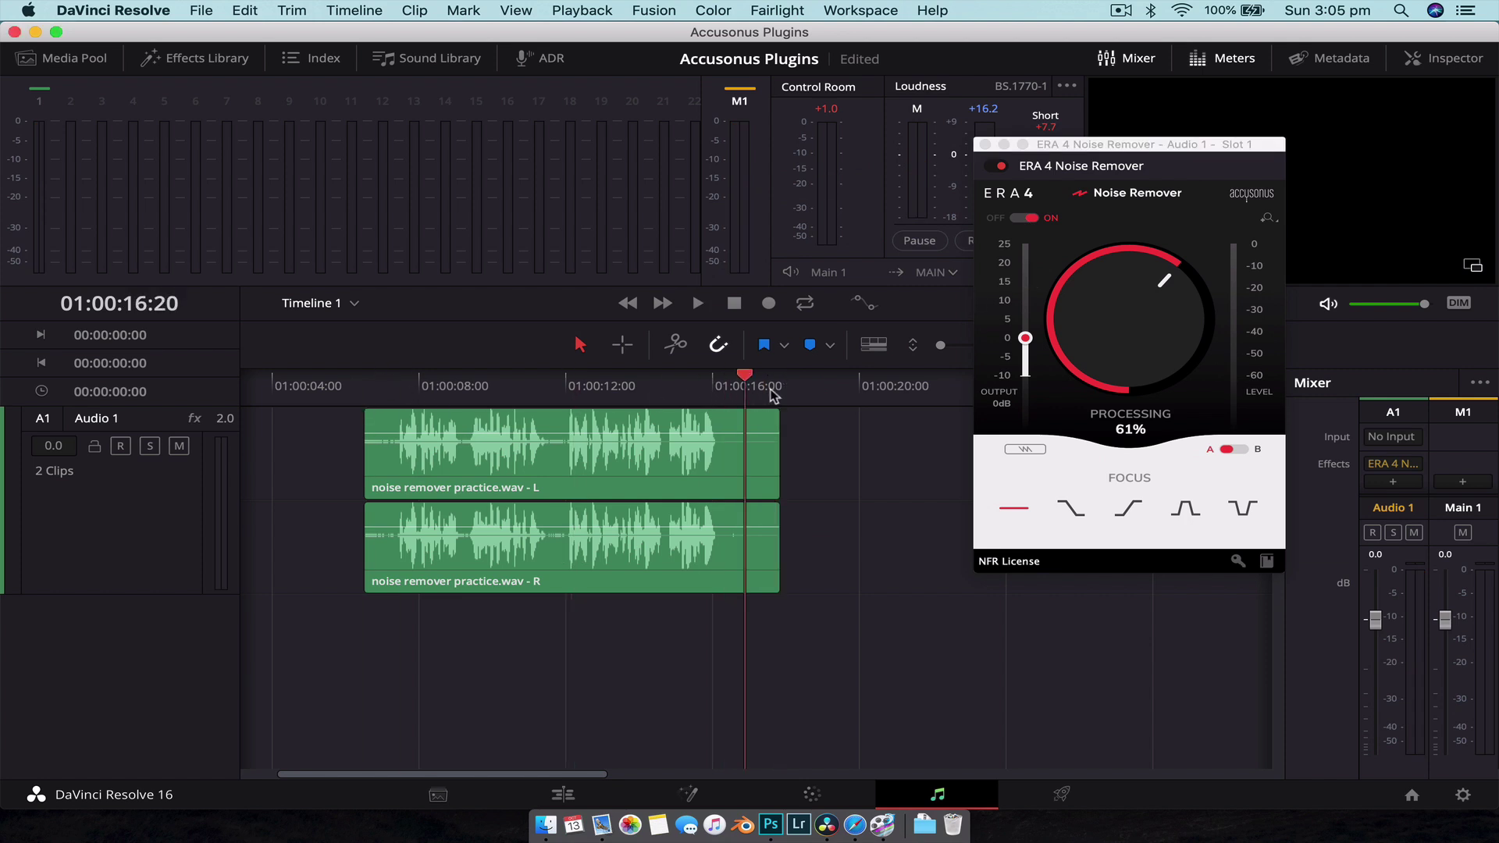
drag(446, 384, 425, 384)
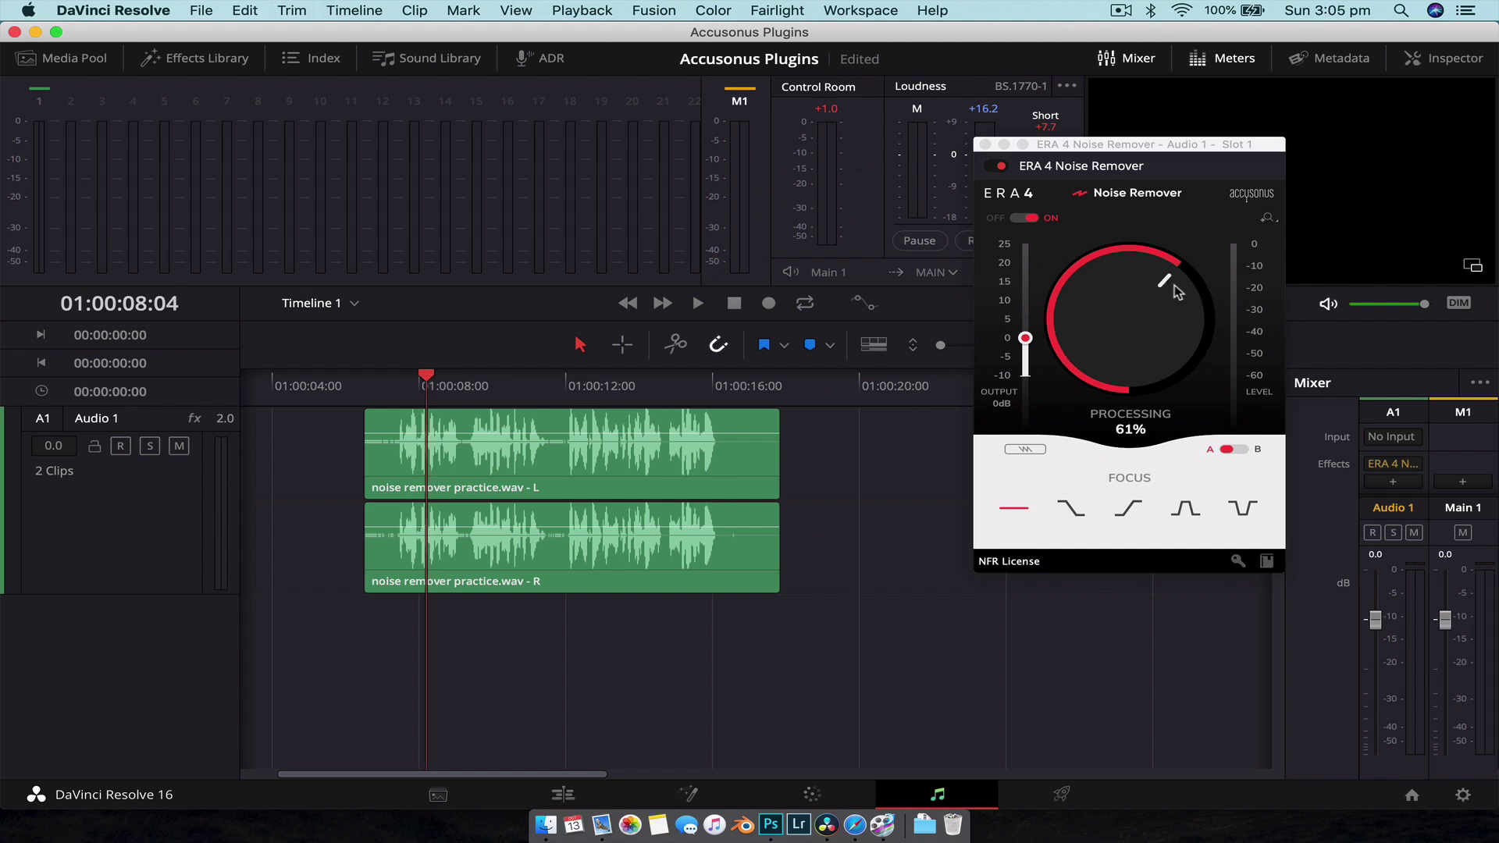
Close the Noise Remover window and remove the plugin from Audio 1.
click(985, 145)
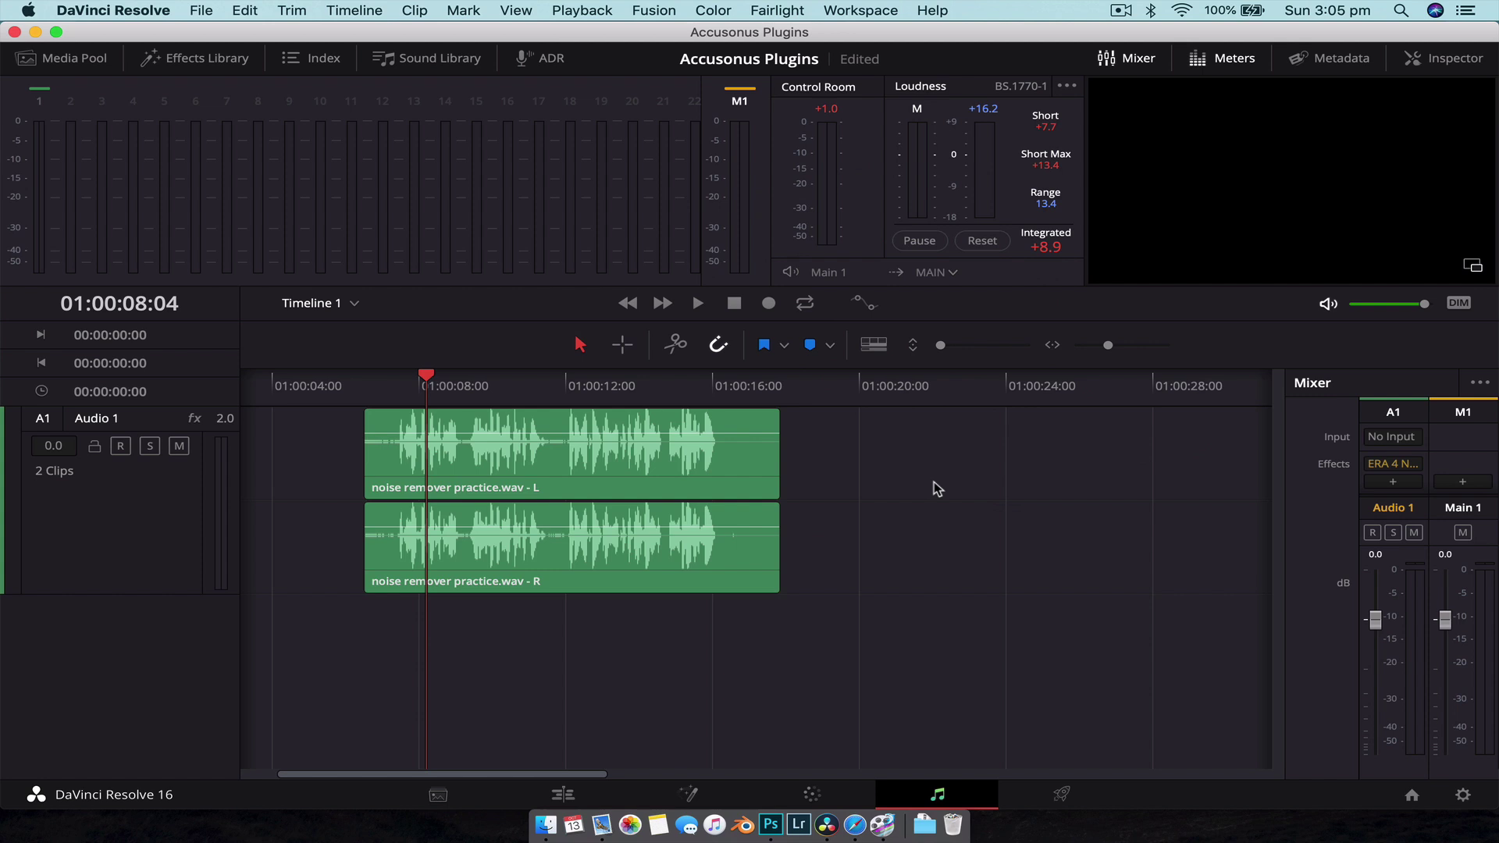
scroll(935, 484, right, 15)
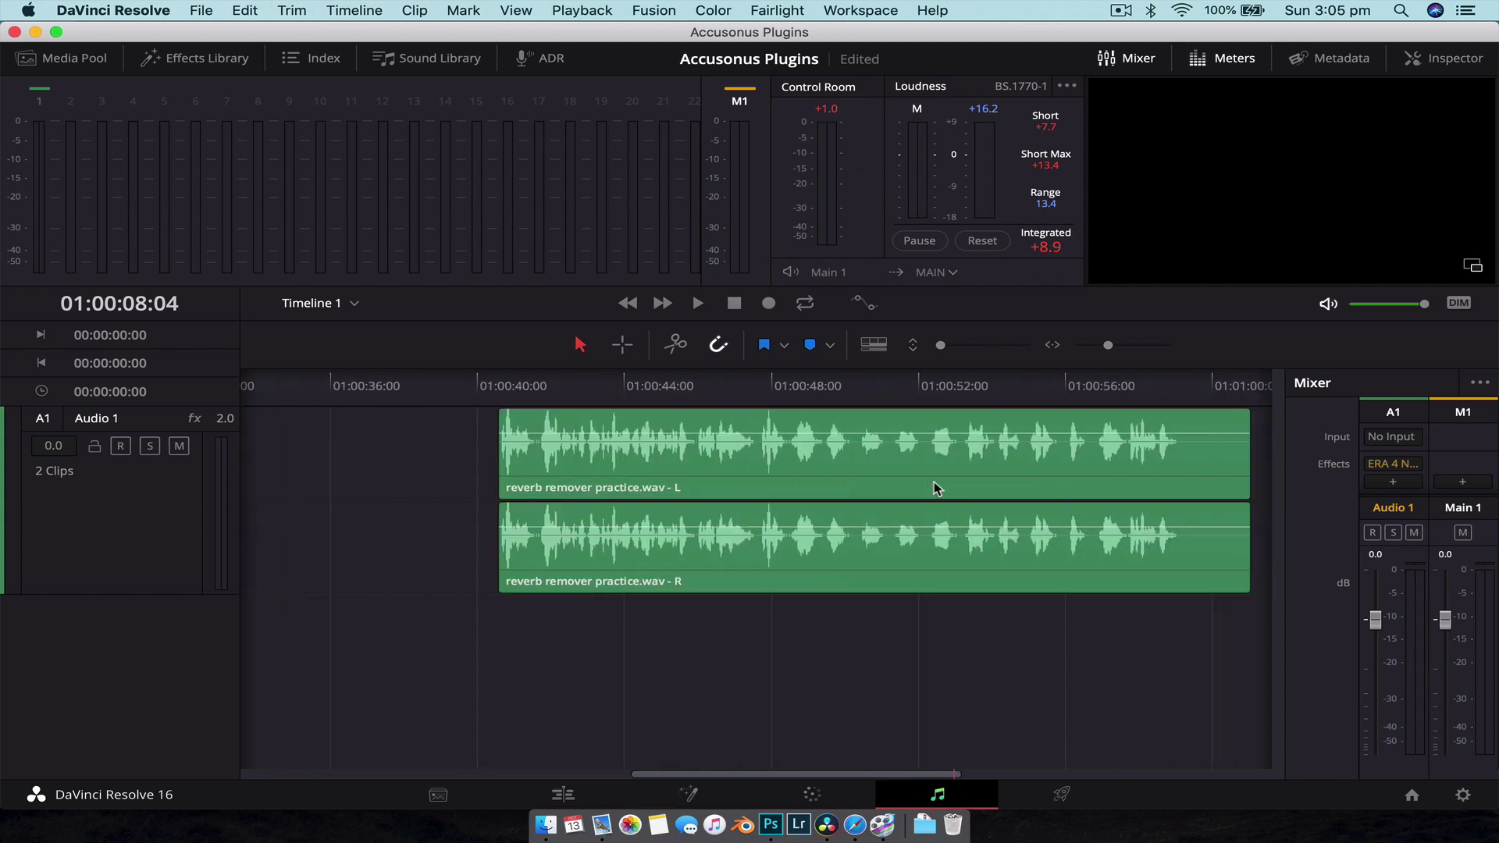
right_click(1424, 467)
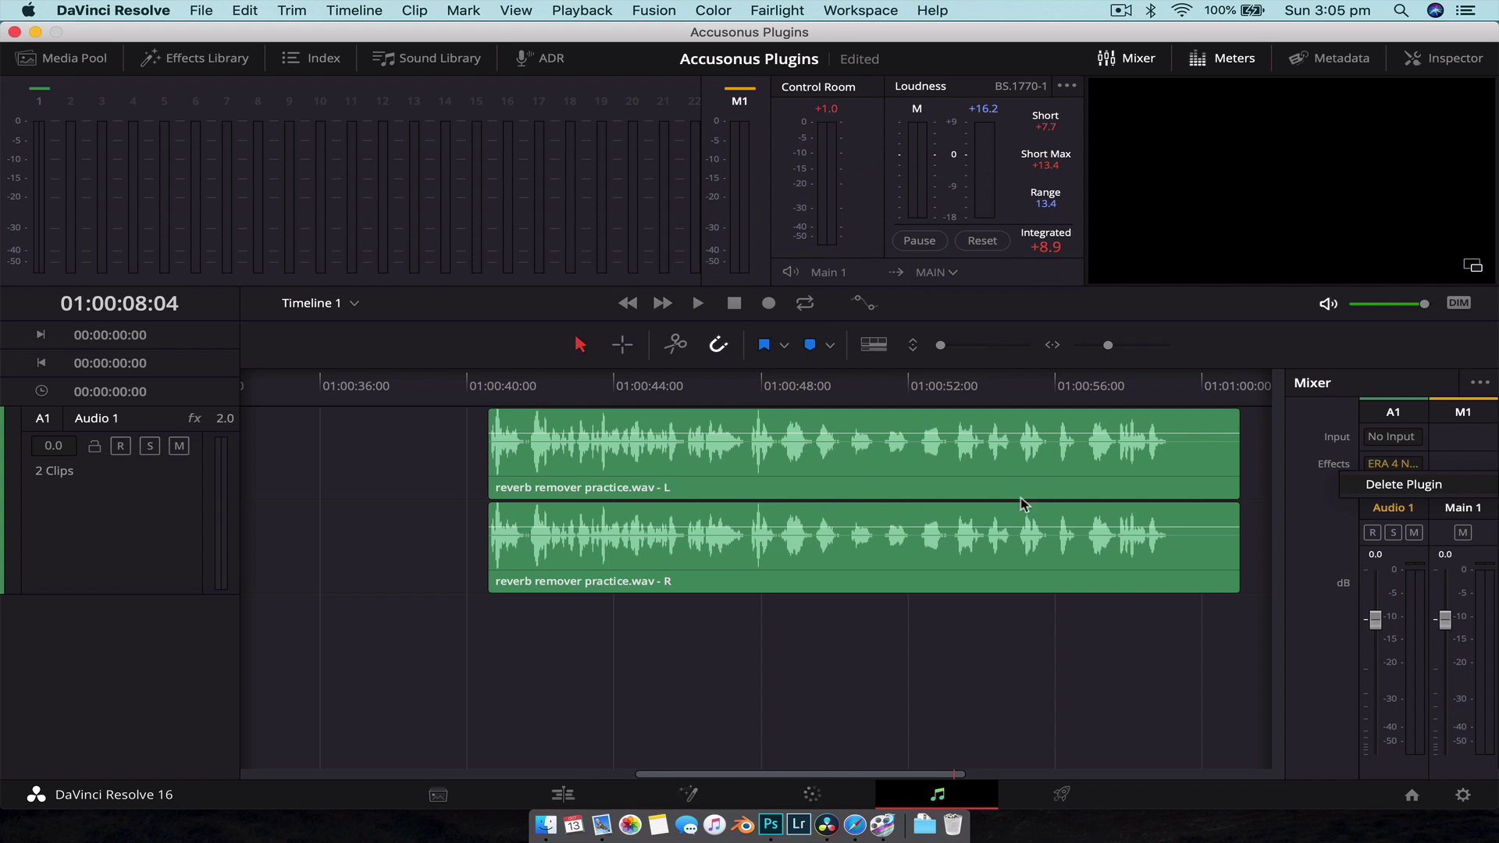
click(1393, 483)
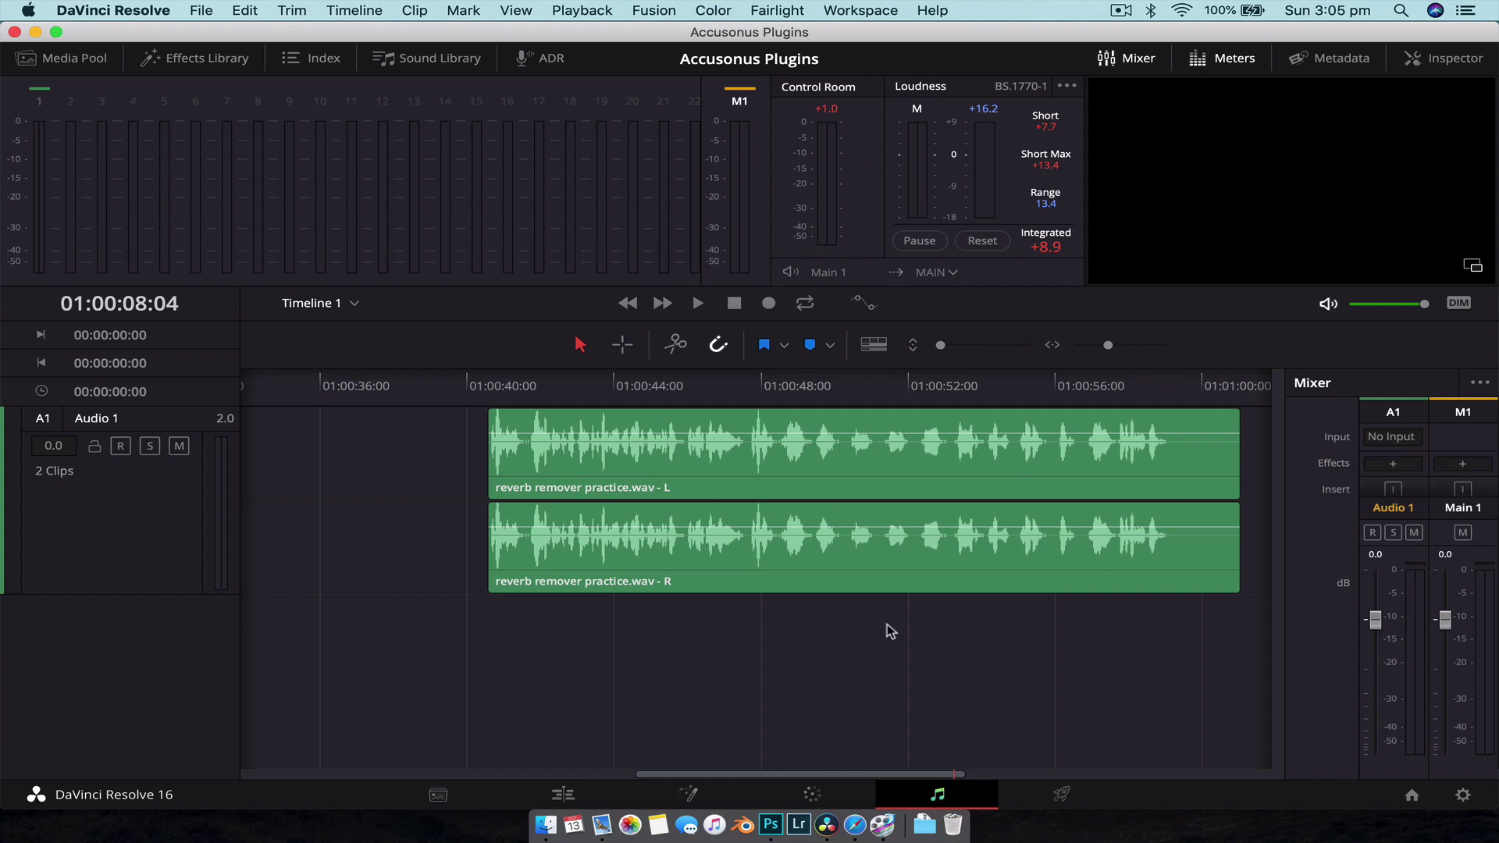
Play the reverb remover practice clip, then return the playhead to 01:00:40:13.
scroll(887, 624, right, 3)
scroll(886, 624, left, 3)
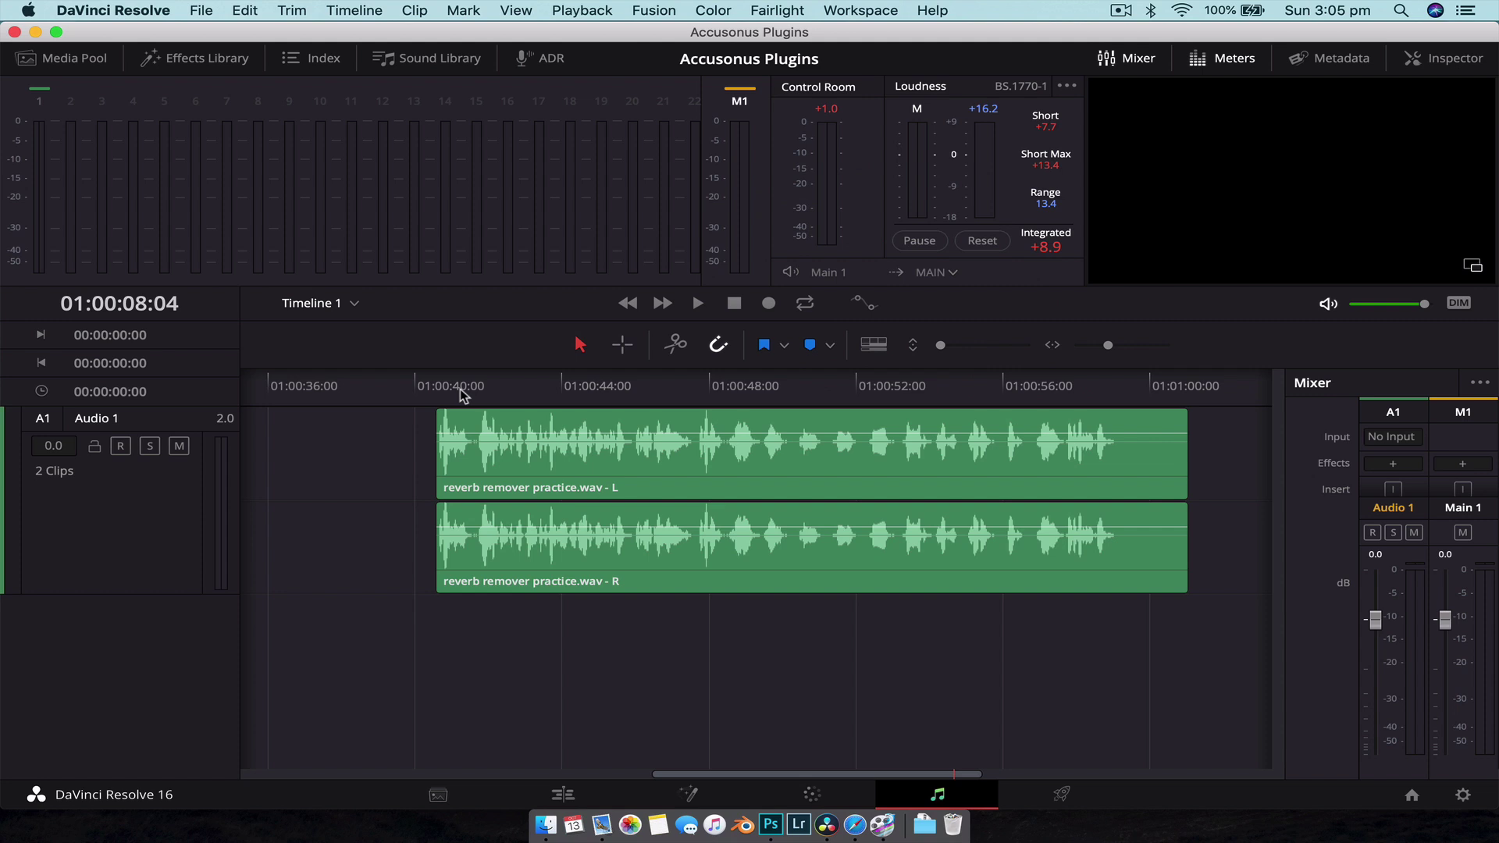
click(435, 388)
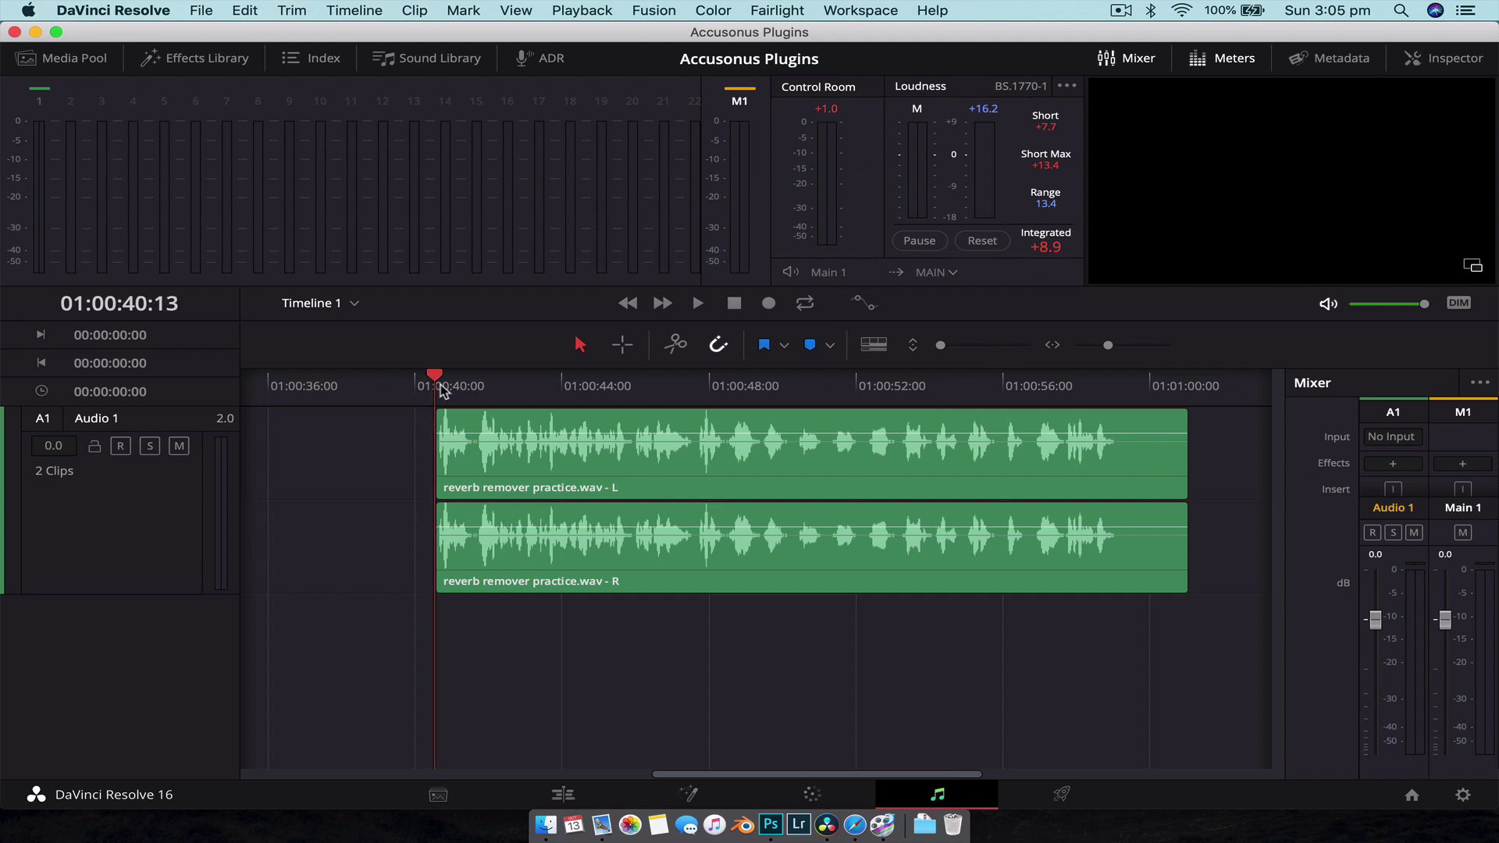
key(space)
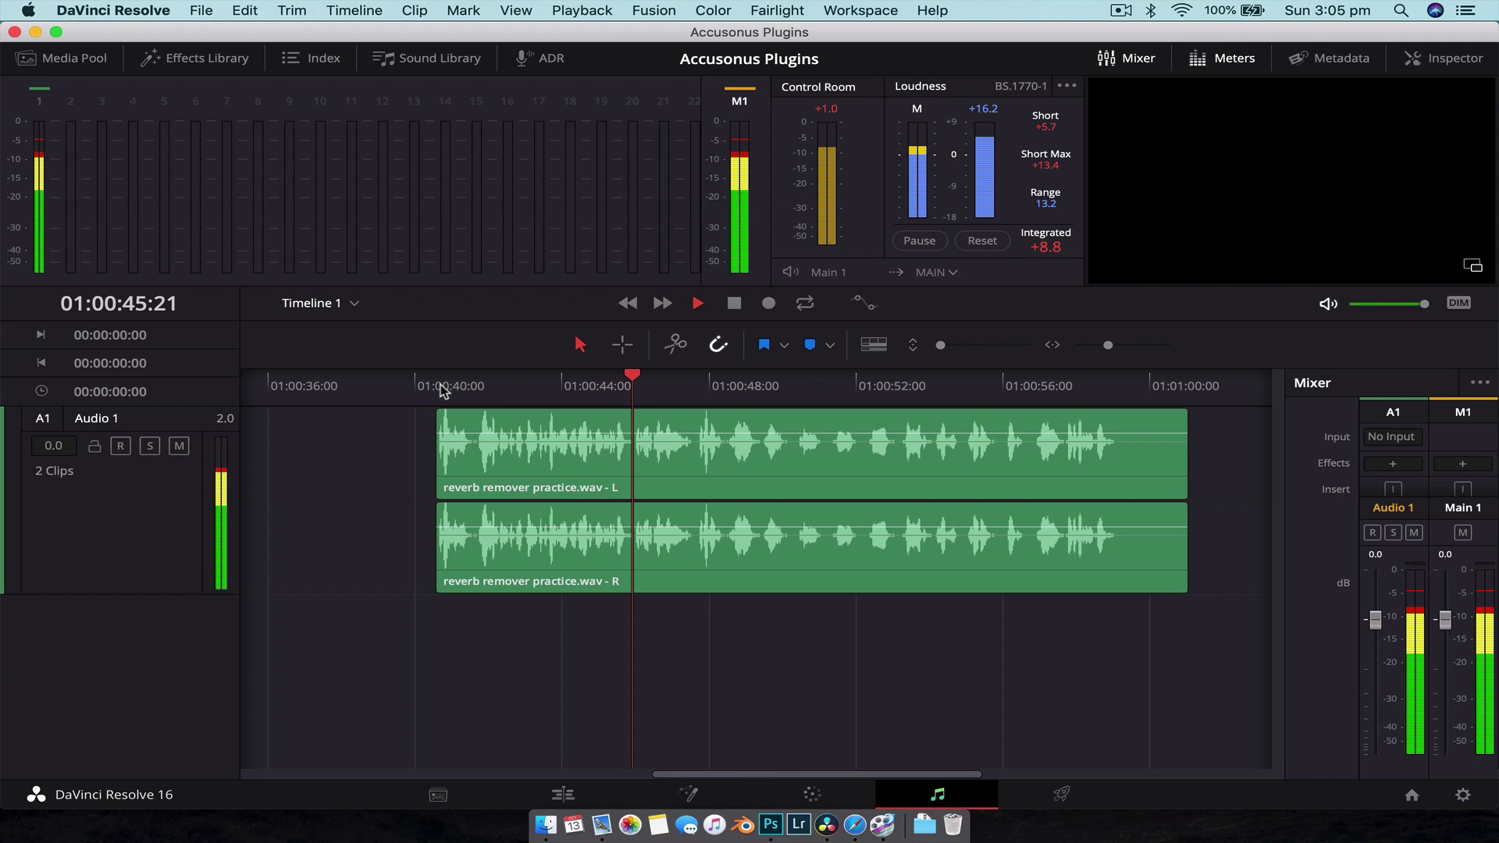
key(space)
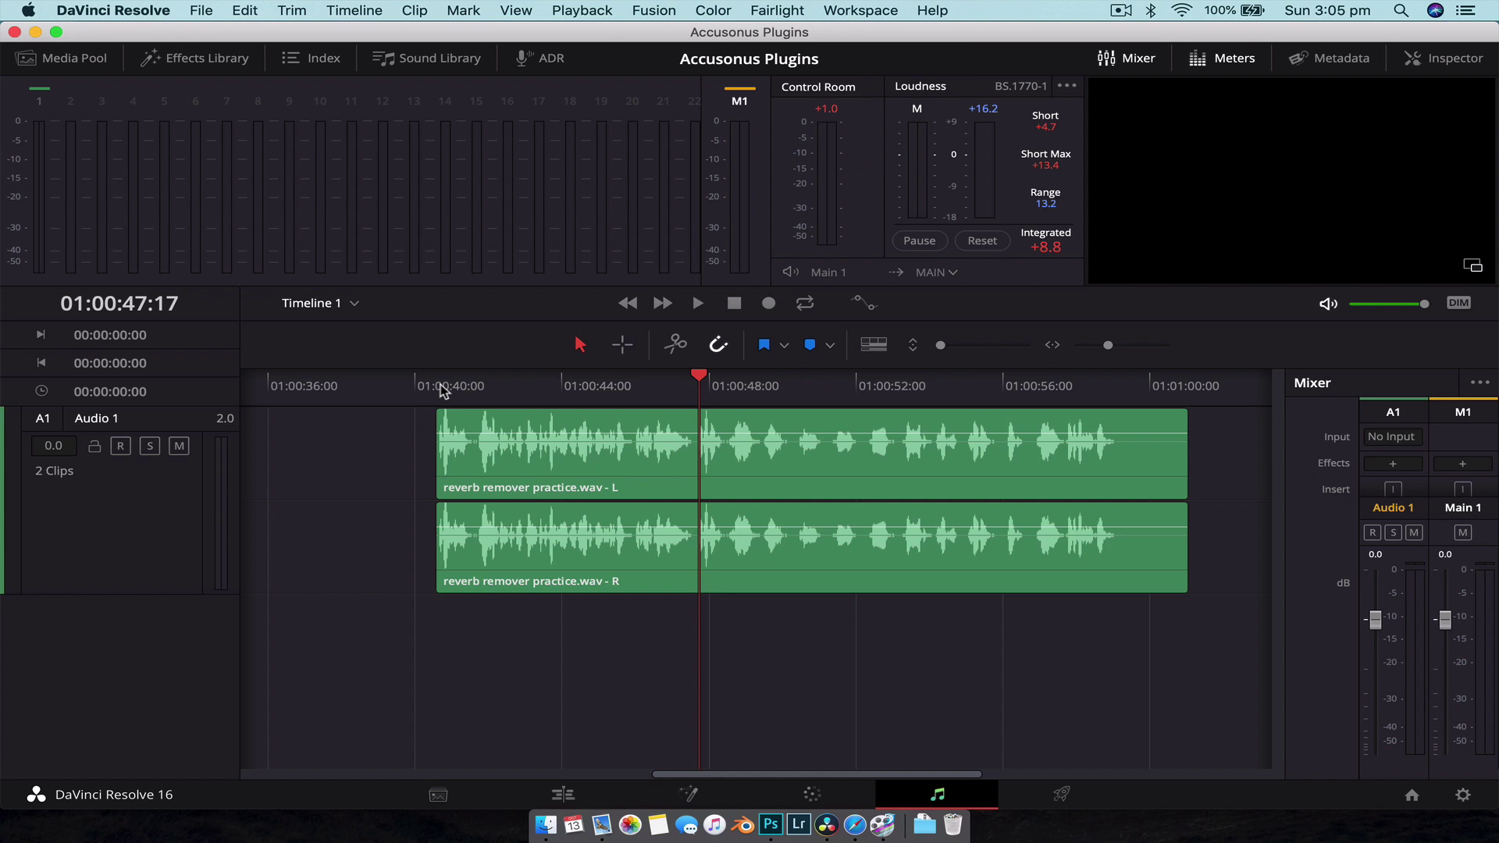
click(442, 387)
click(705, 519)
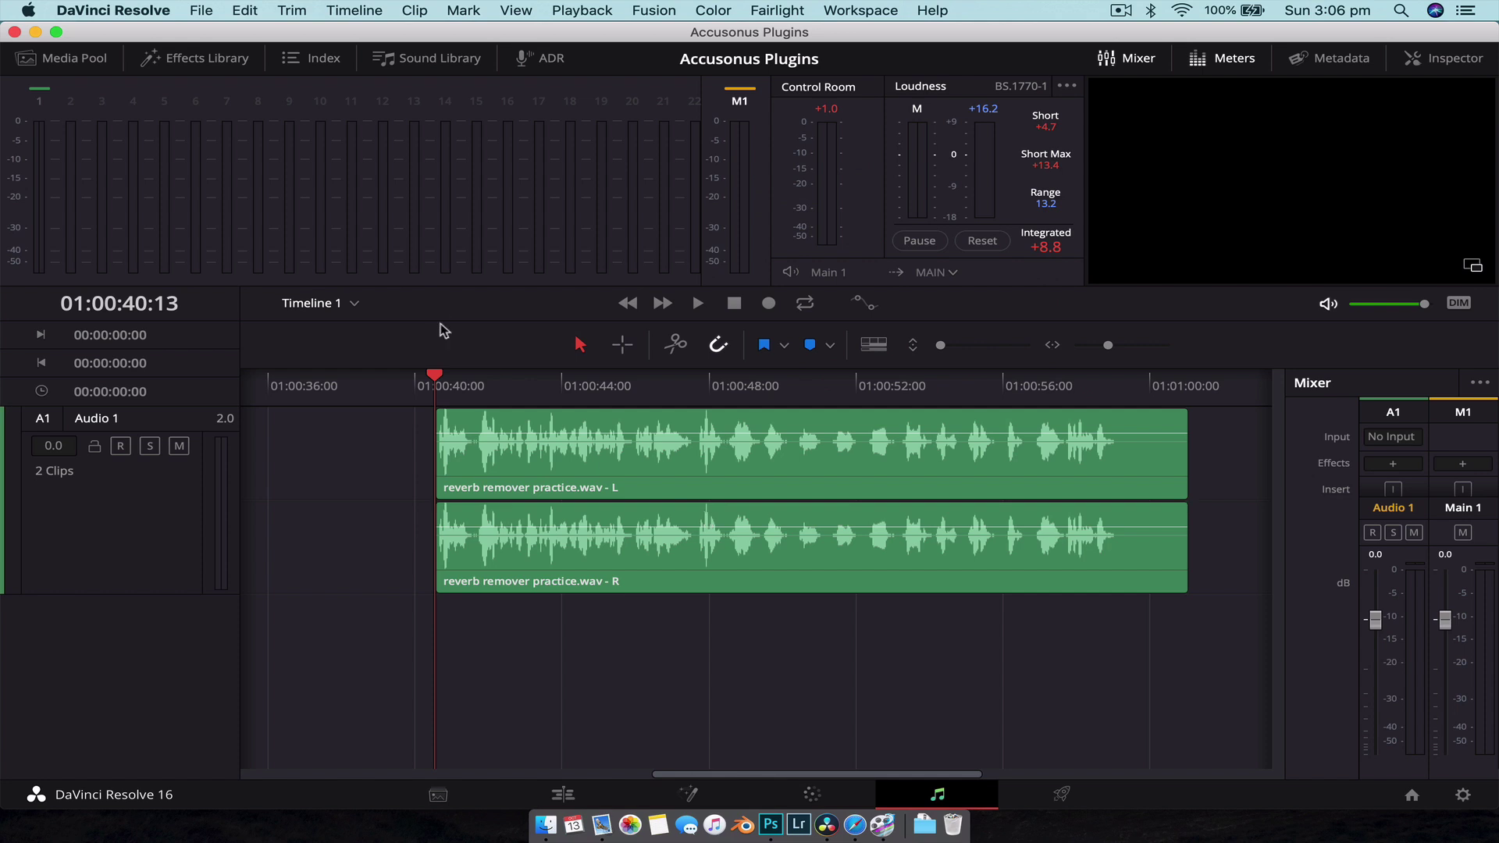
mouse_move(435, 379)
mouse_down()
mouse_move(489, 379)
mouse_move(437, 379)
mouse_up()
Insert the VST ERA 4 Reverb Remover on Audio 1 and move its window aside.
click(1392, 466)
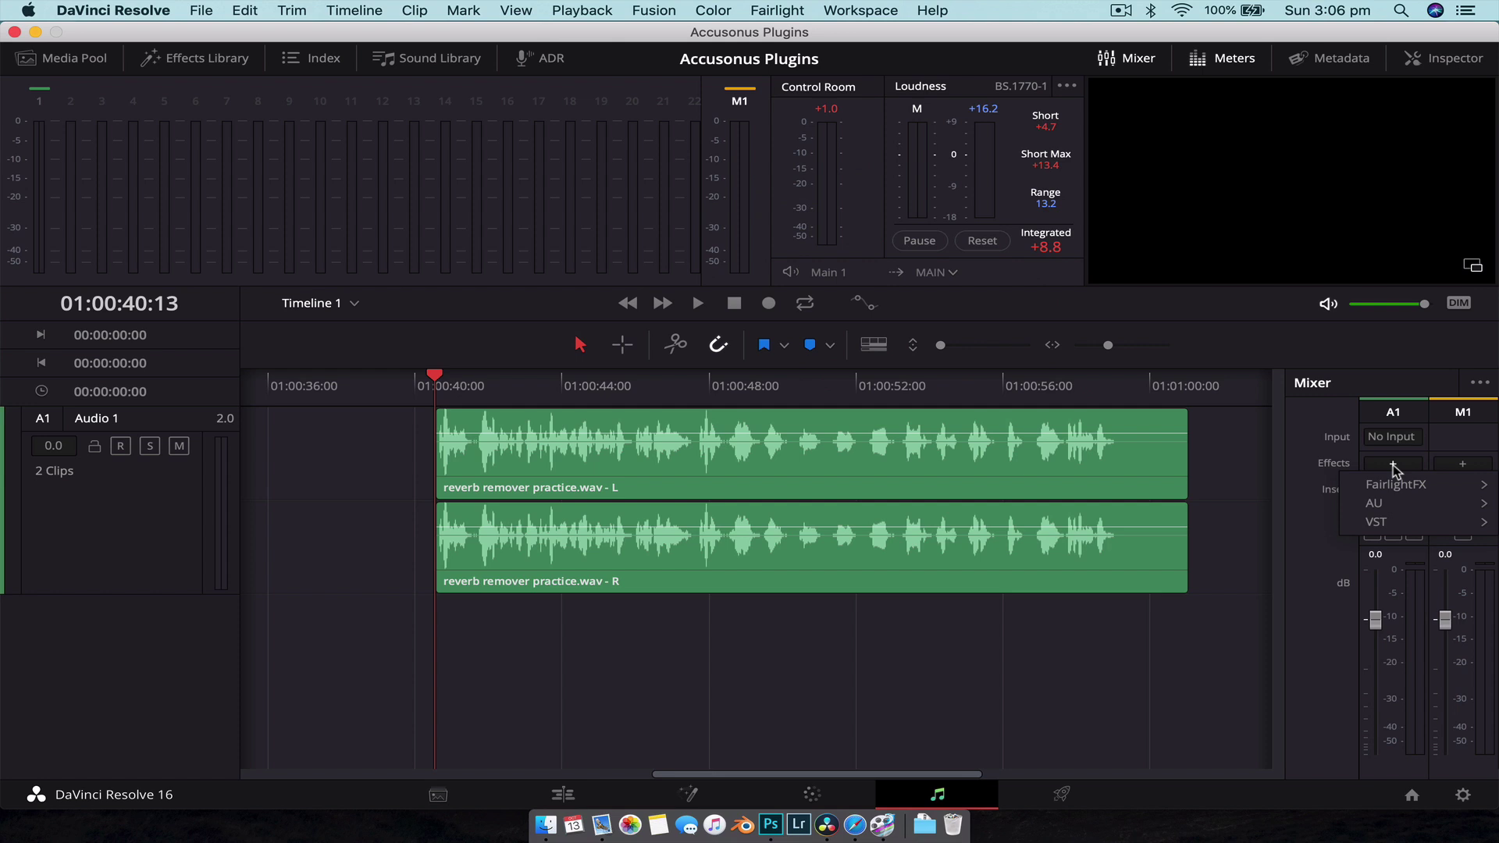
mouse_move(1378, 521)
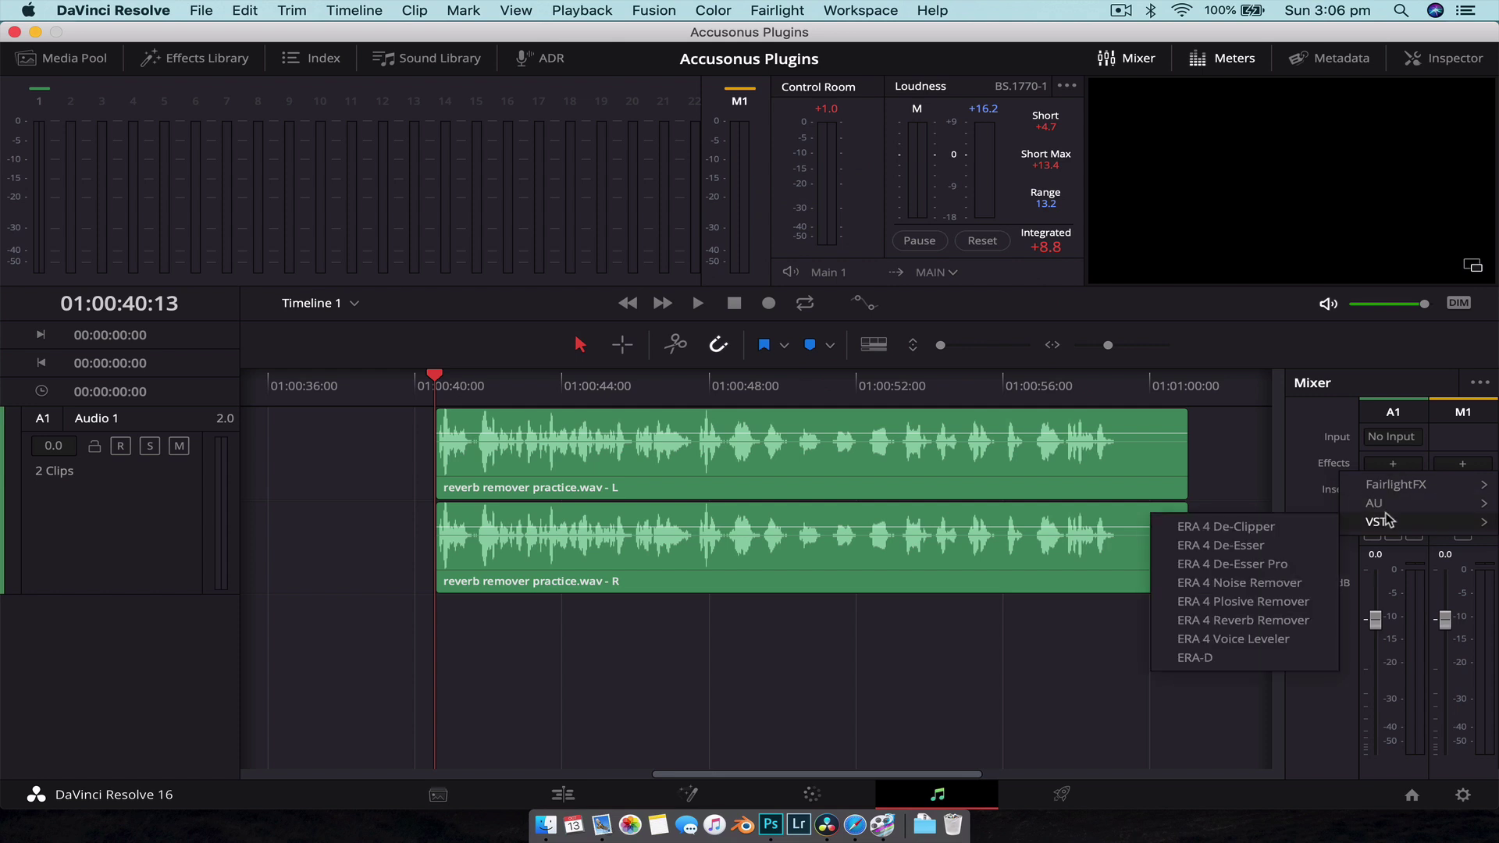
click(1243, 620)
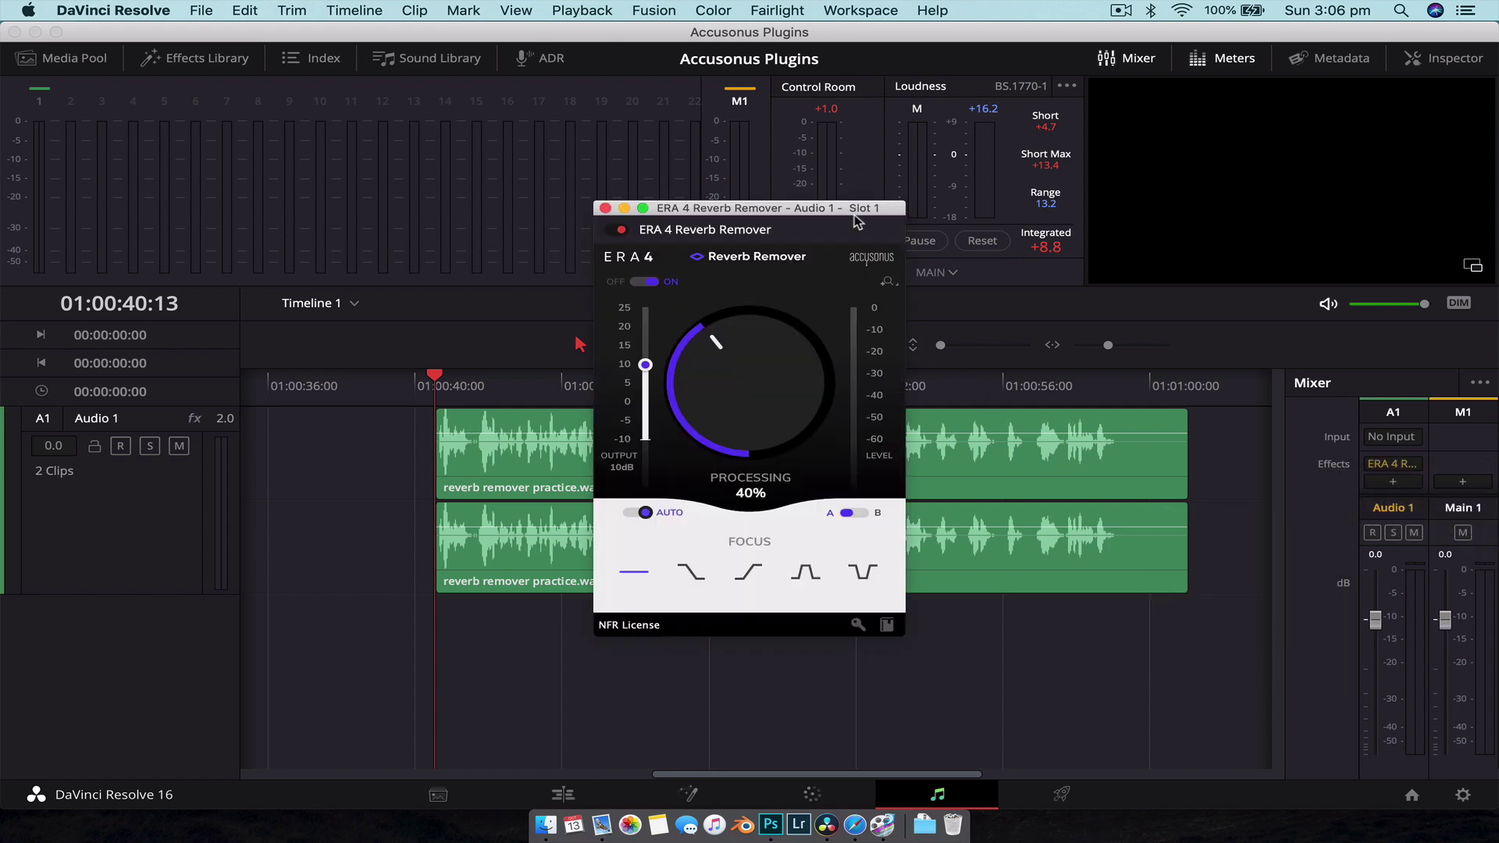
drag(844, 212, 1342, 196)
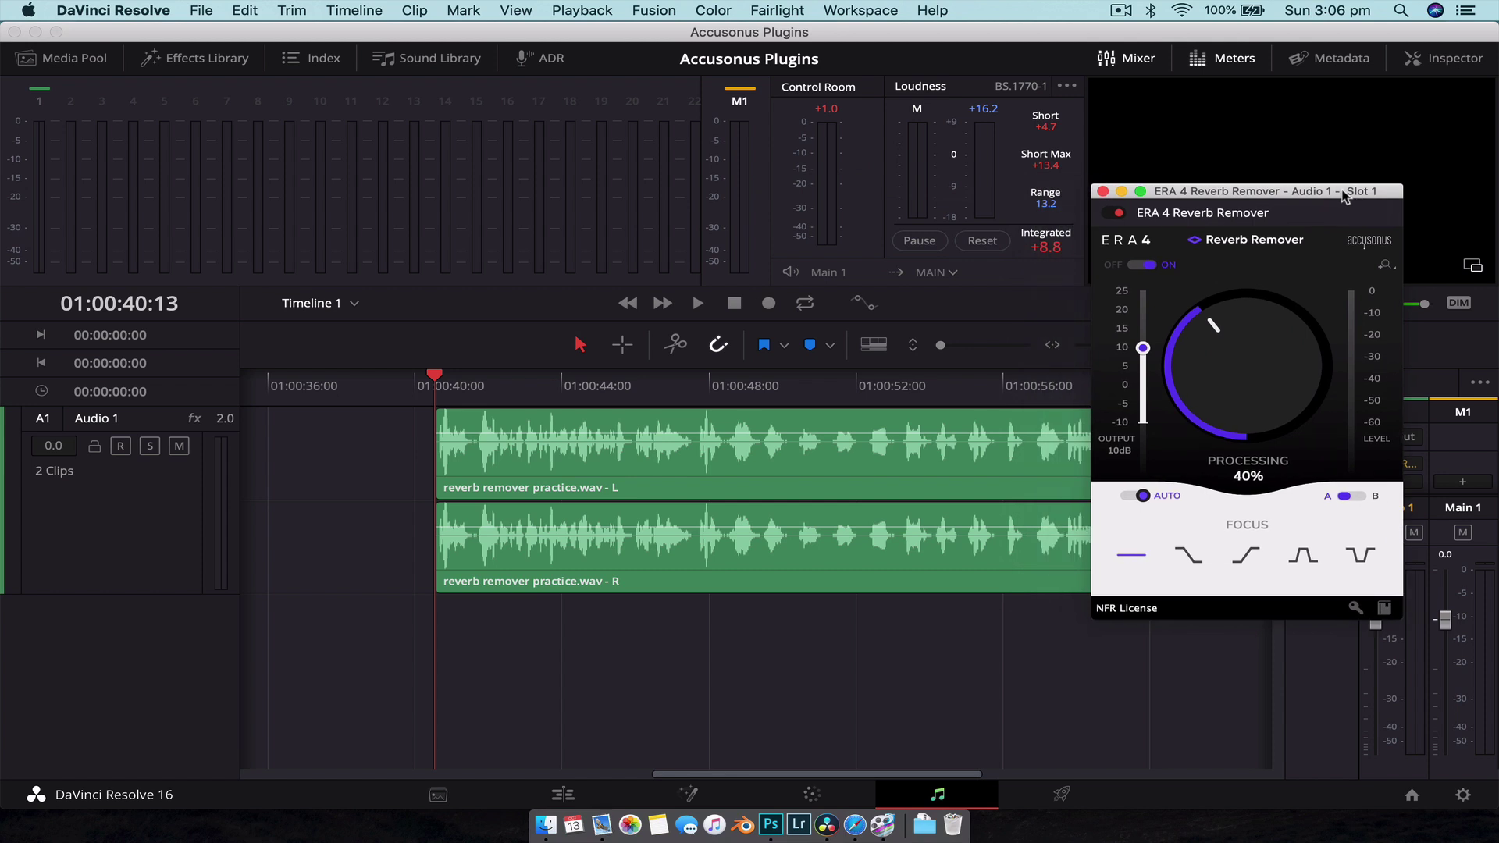
Play the practice clip, toggling Reverb Remover off and on at 40% to compare.
key(space)
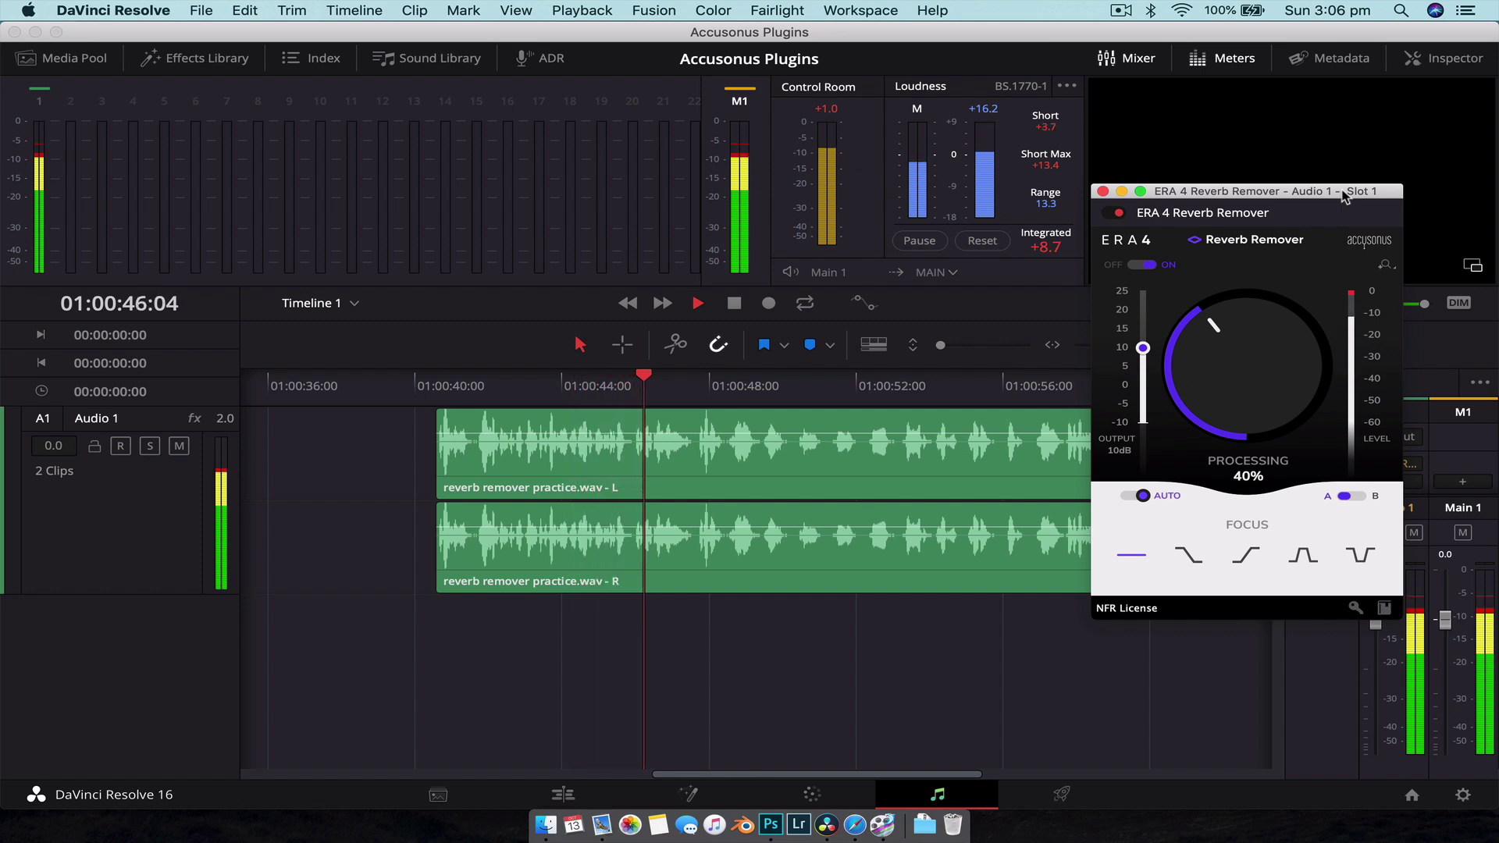
key(space)
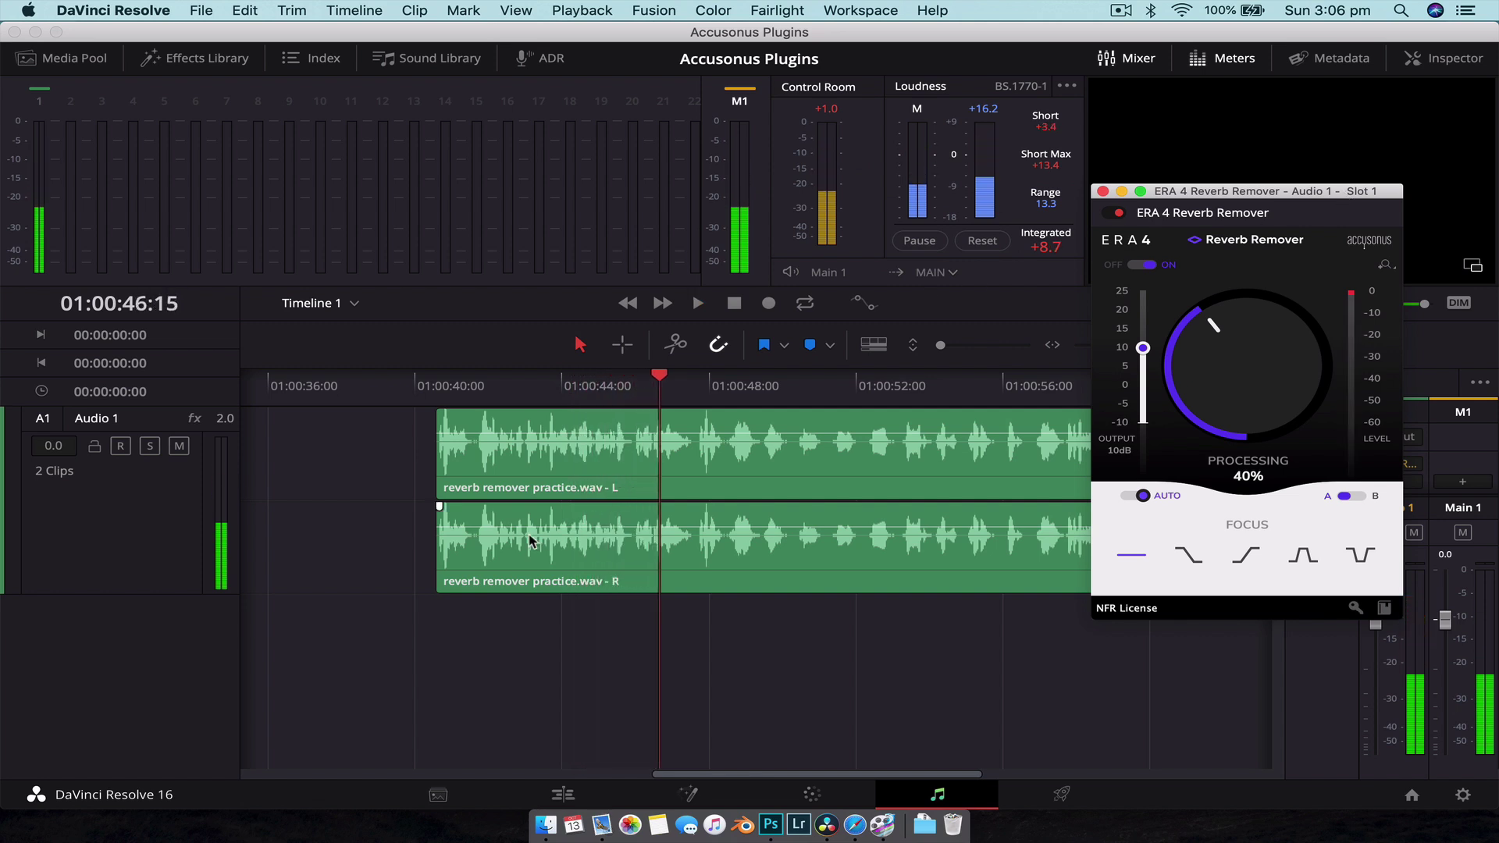
click(462, 384)
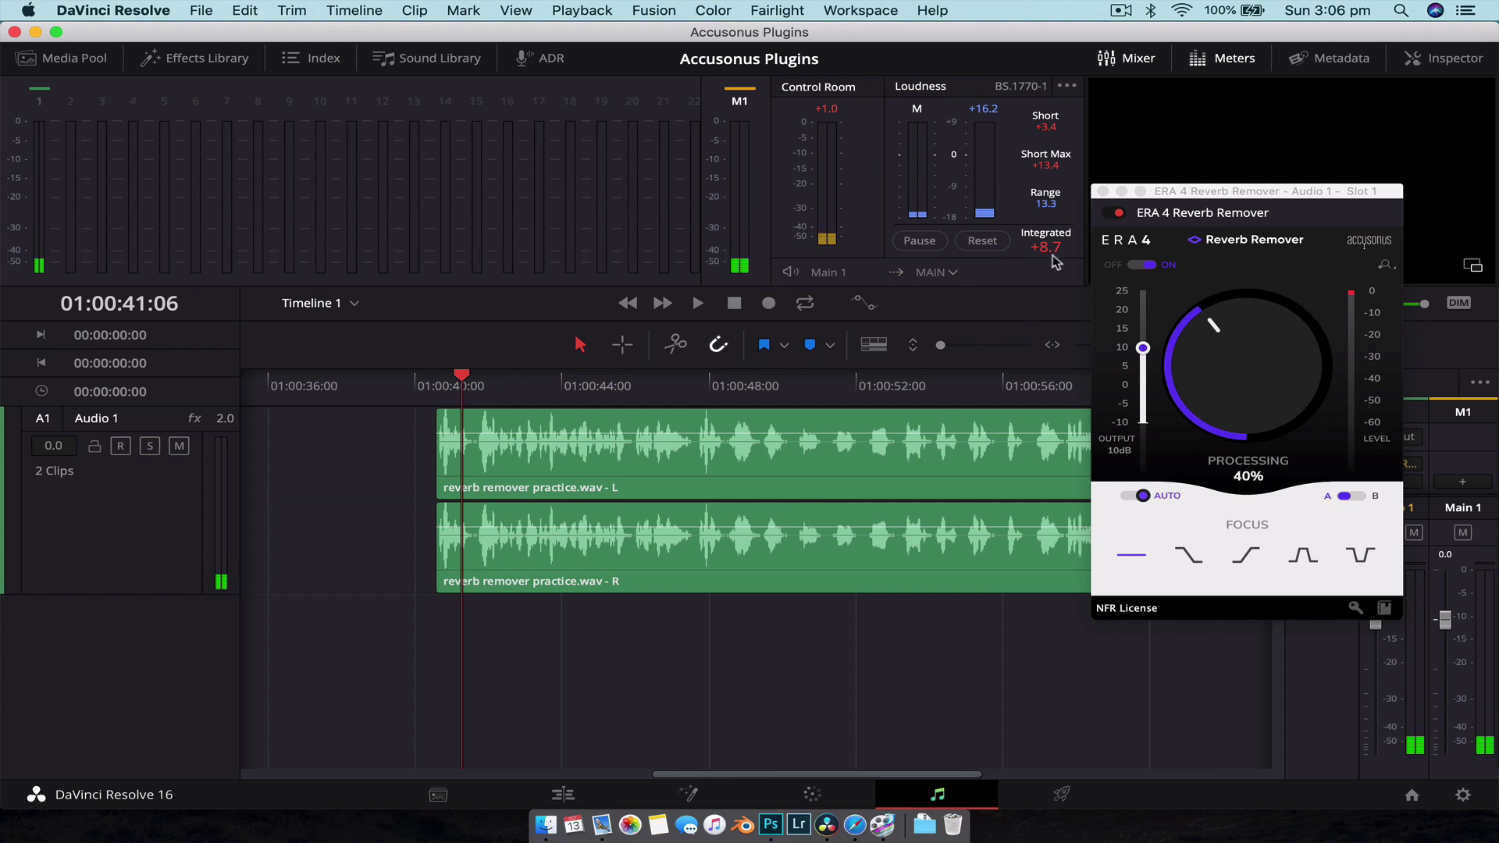
key(space)
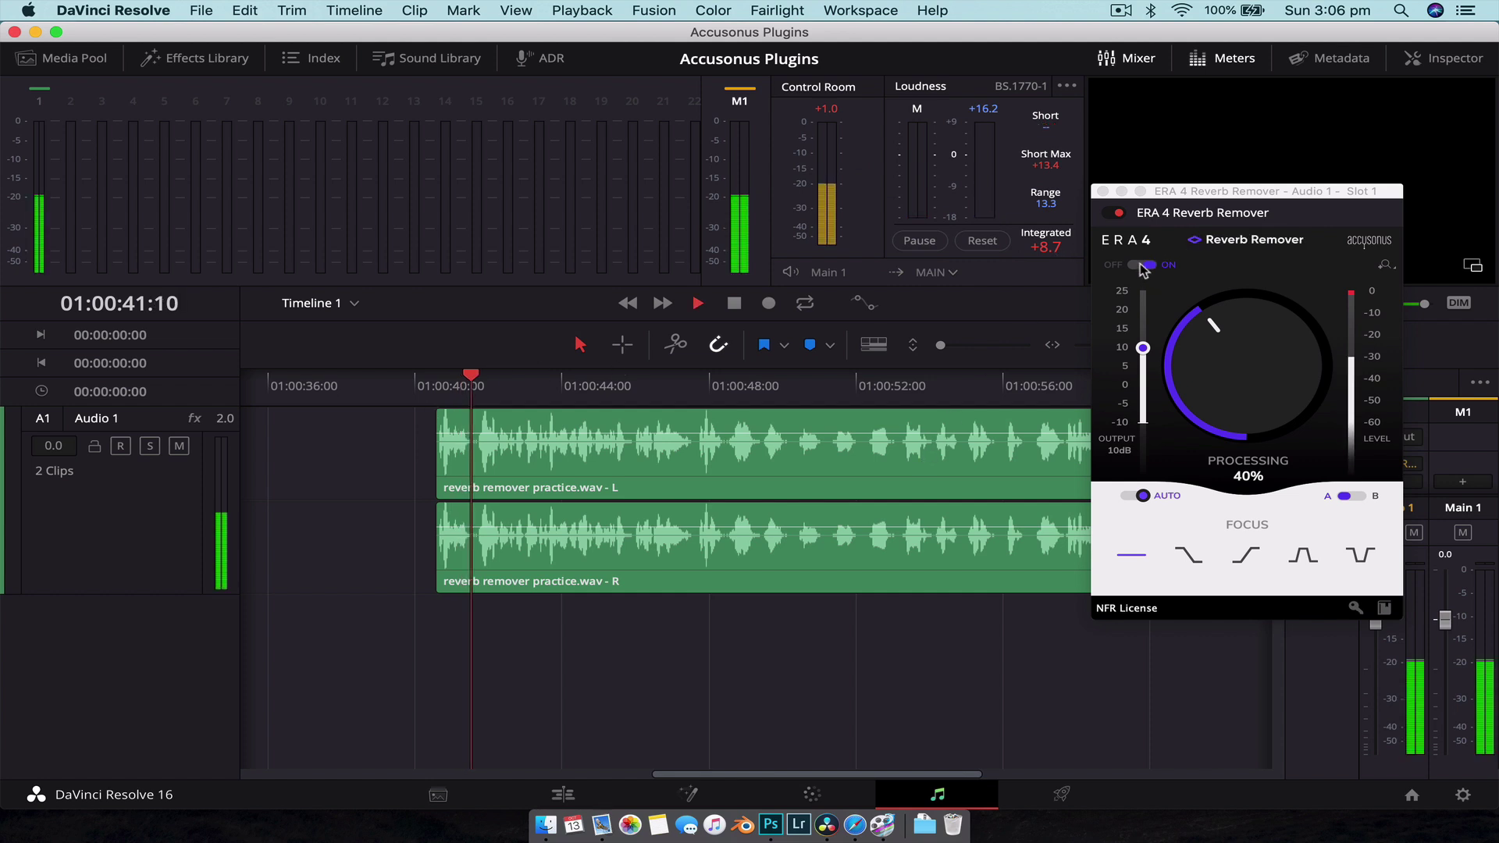
click(1141, 265)
click(1140, 263)
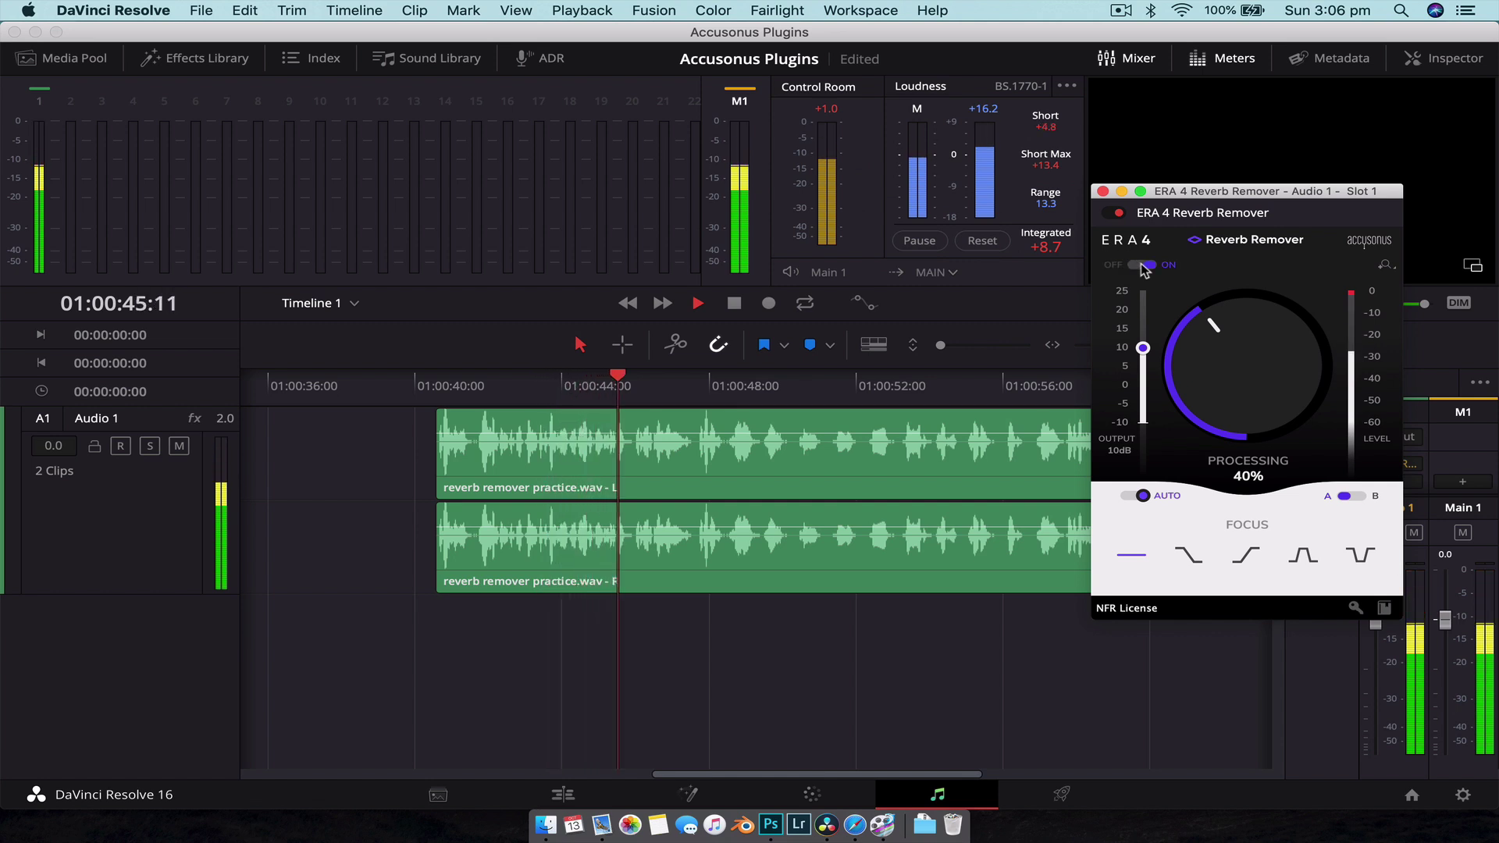
click(1140, 264)
click(1140, 263)
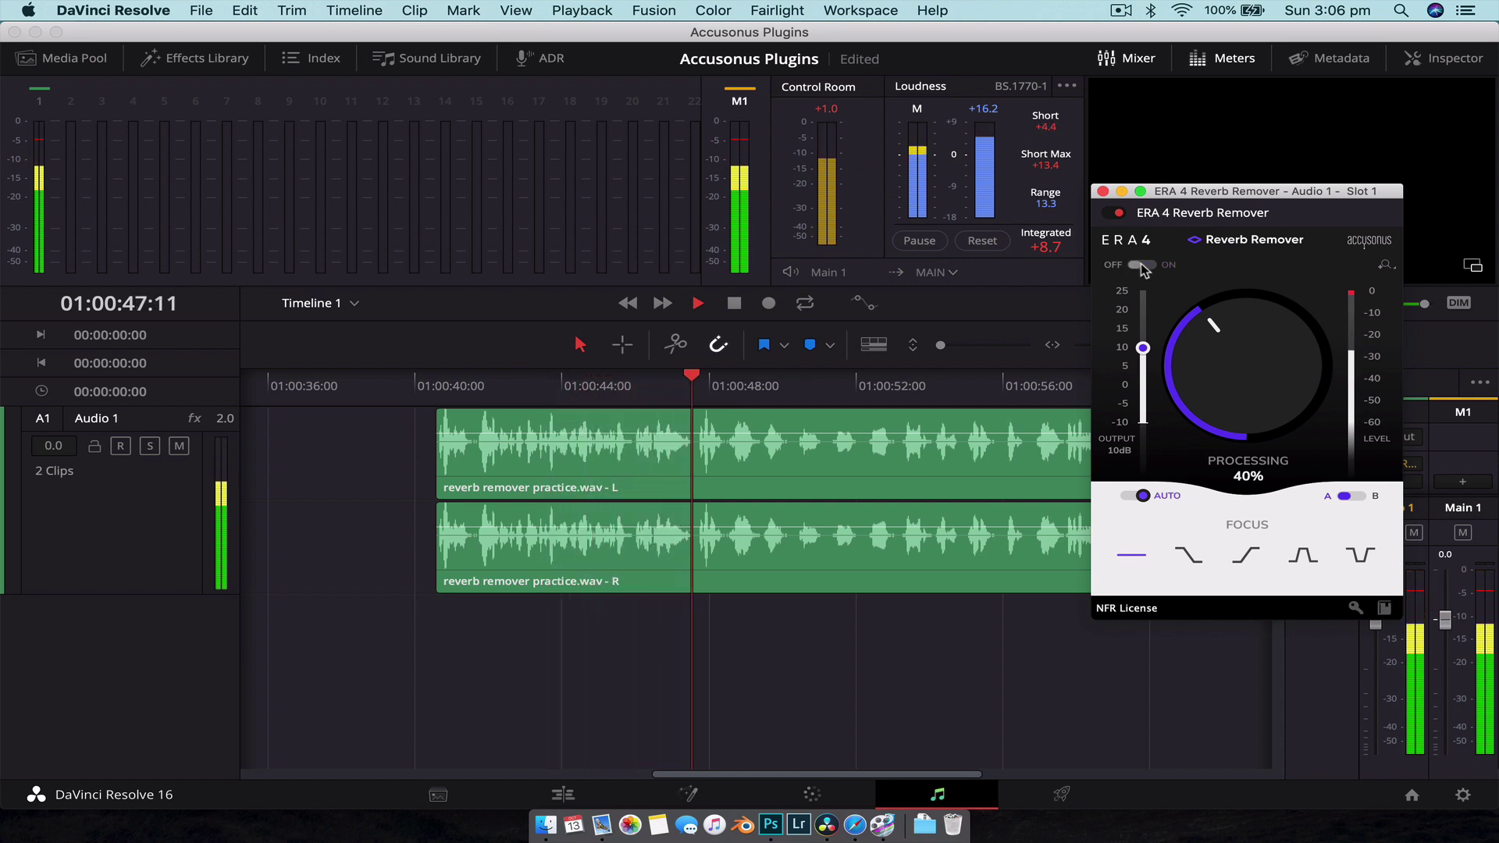
key(space)
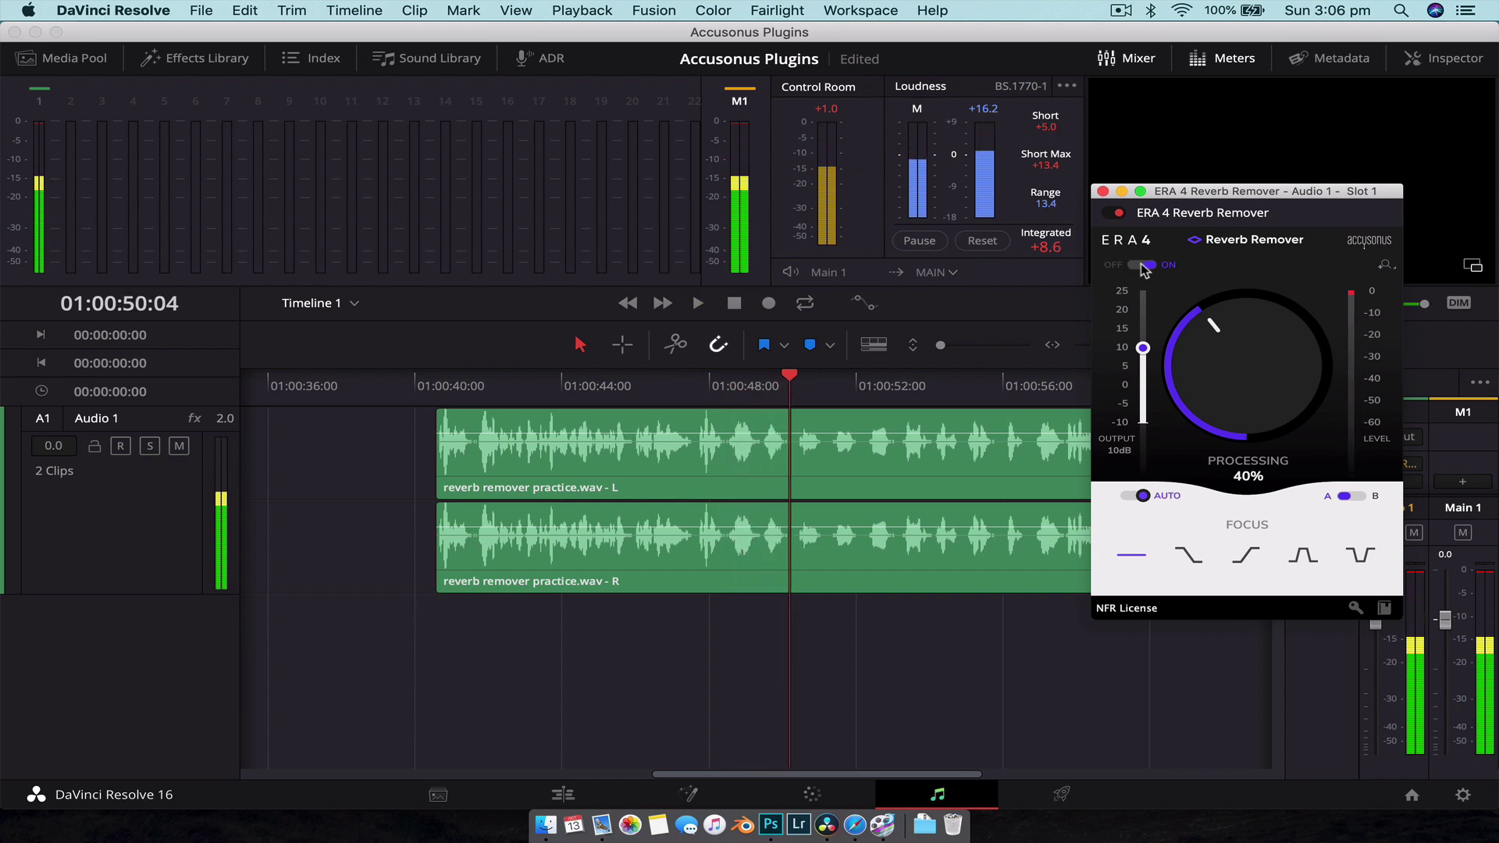
Turn Reverb Remover processing up to 59% and compare playback bypassed and active.
click(435, 383)
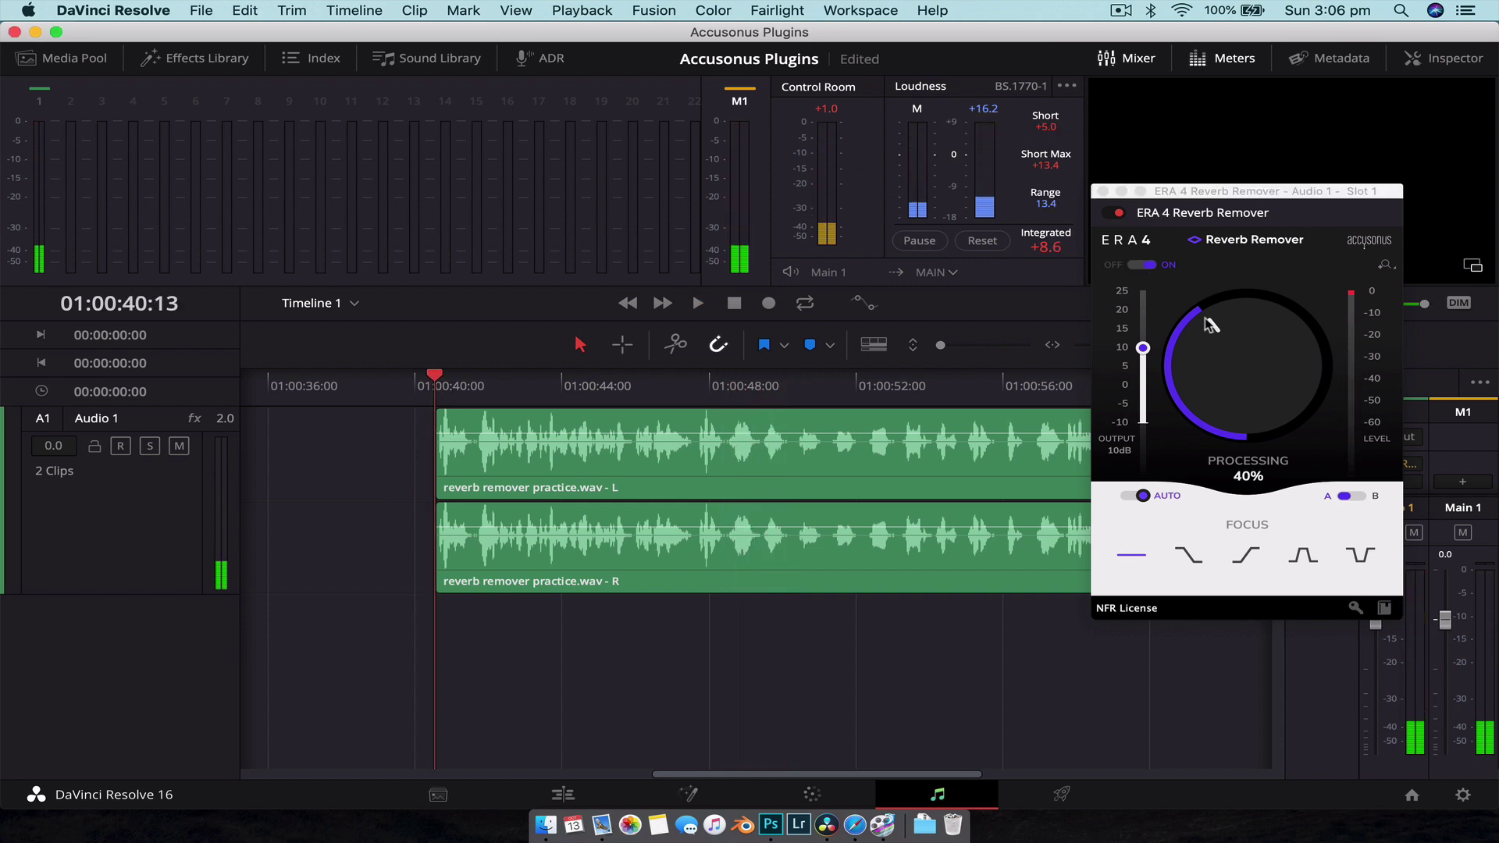
drag(1234, 315, 1323, 260)
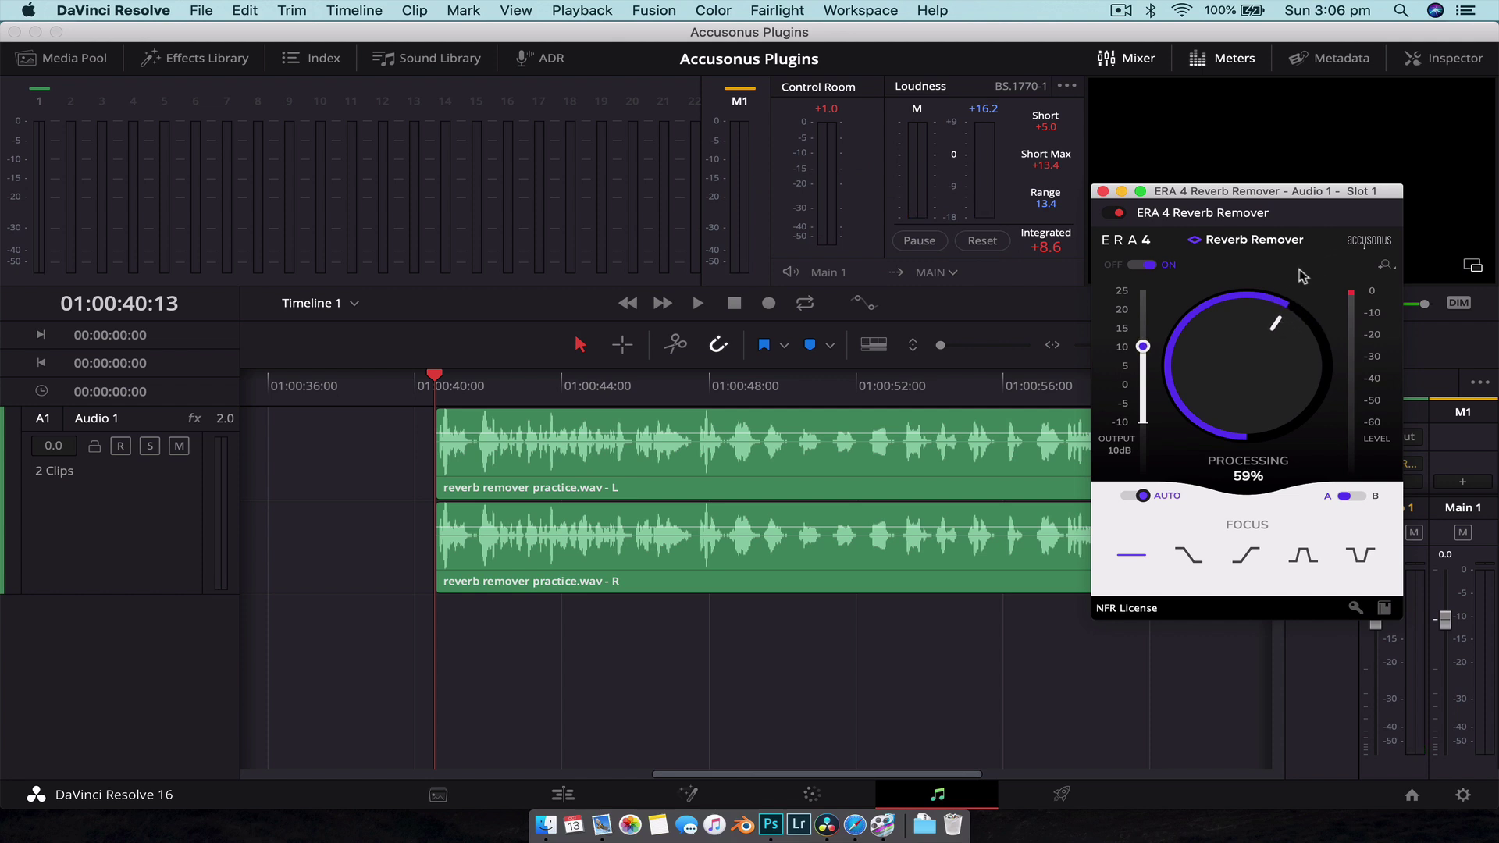
key(space)
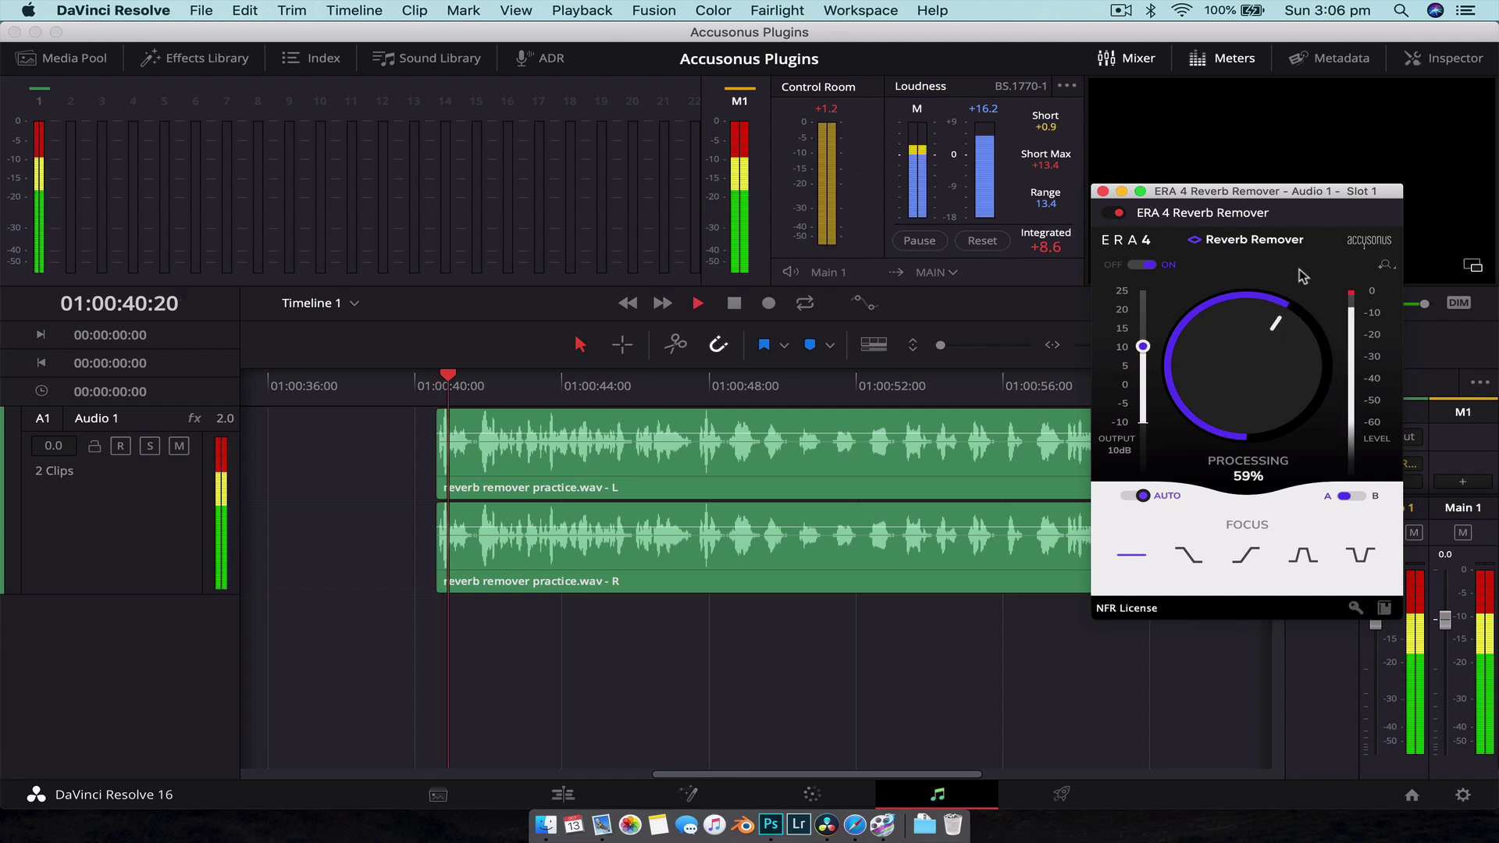
click(1141, 265)
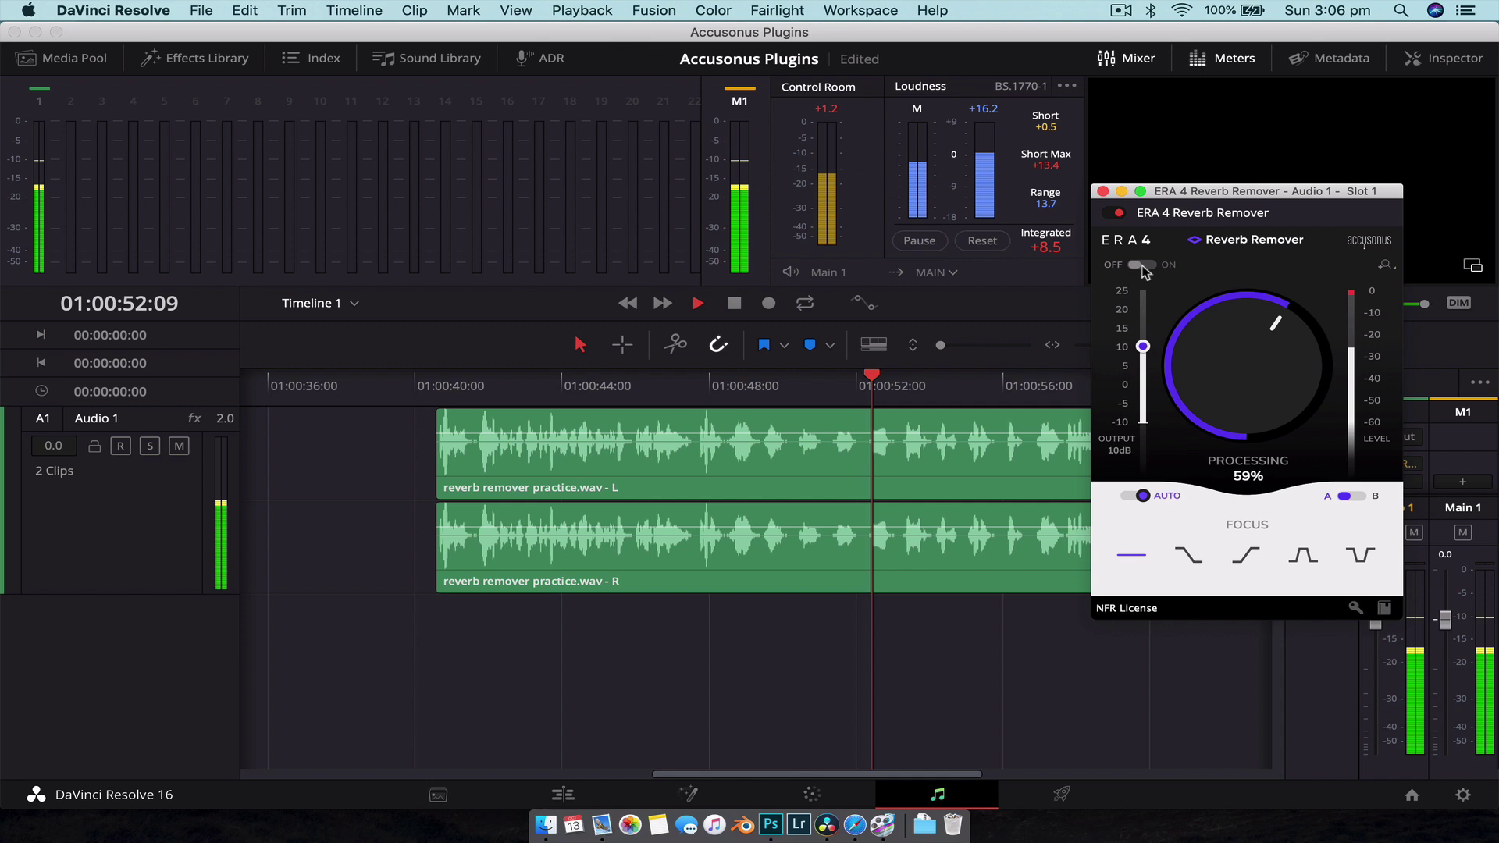
click(1141, 265)
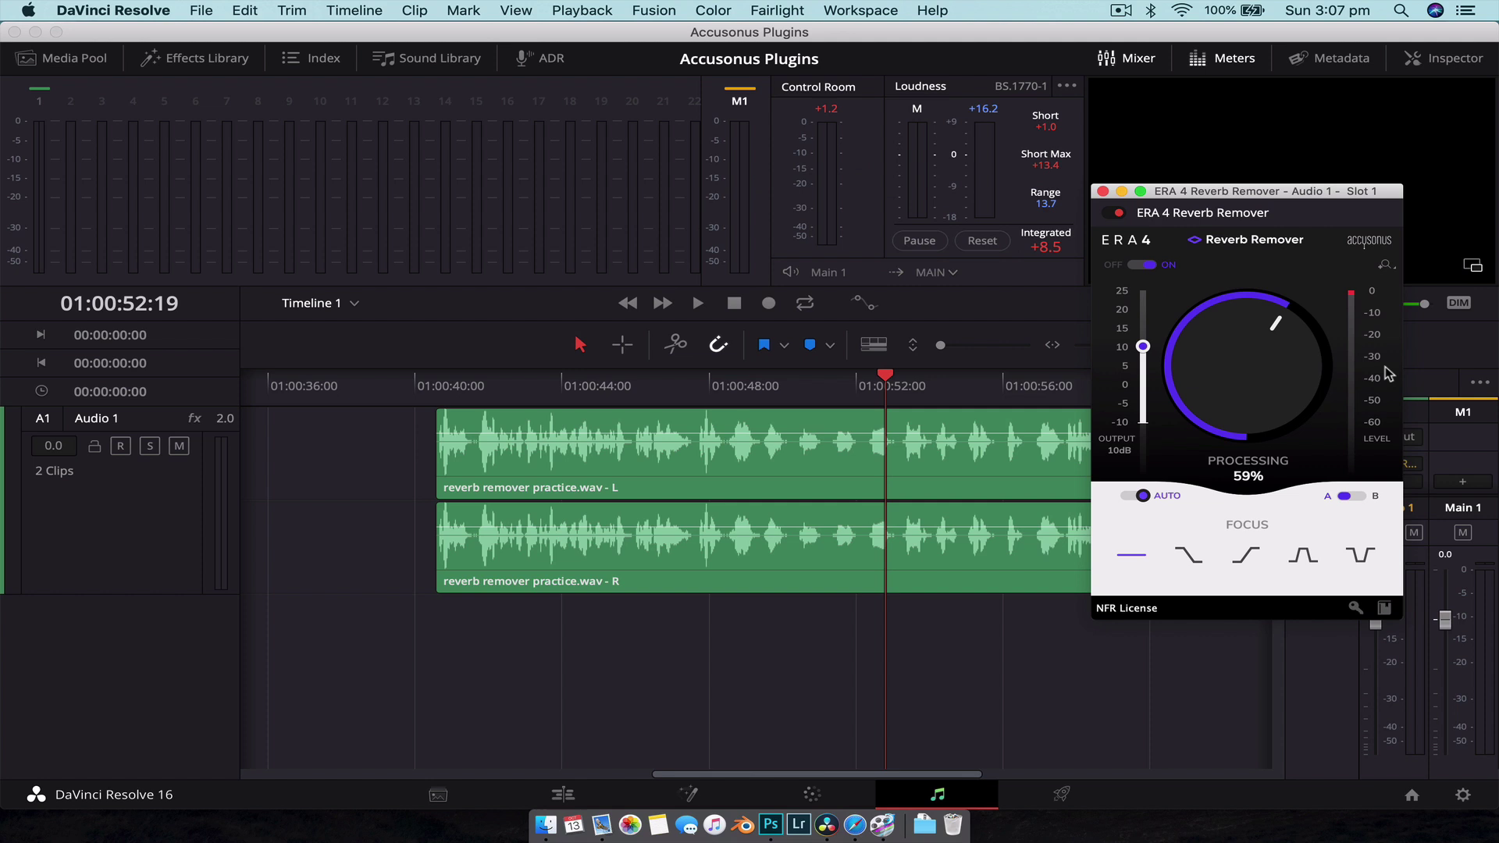
click(840, 395)
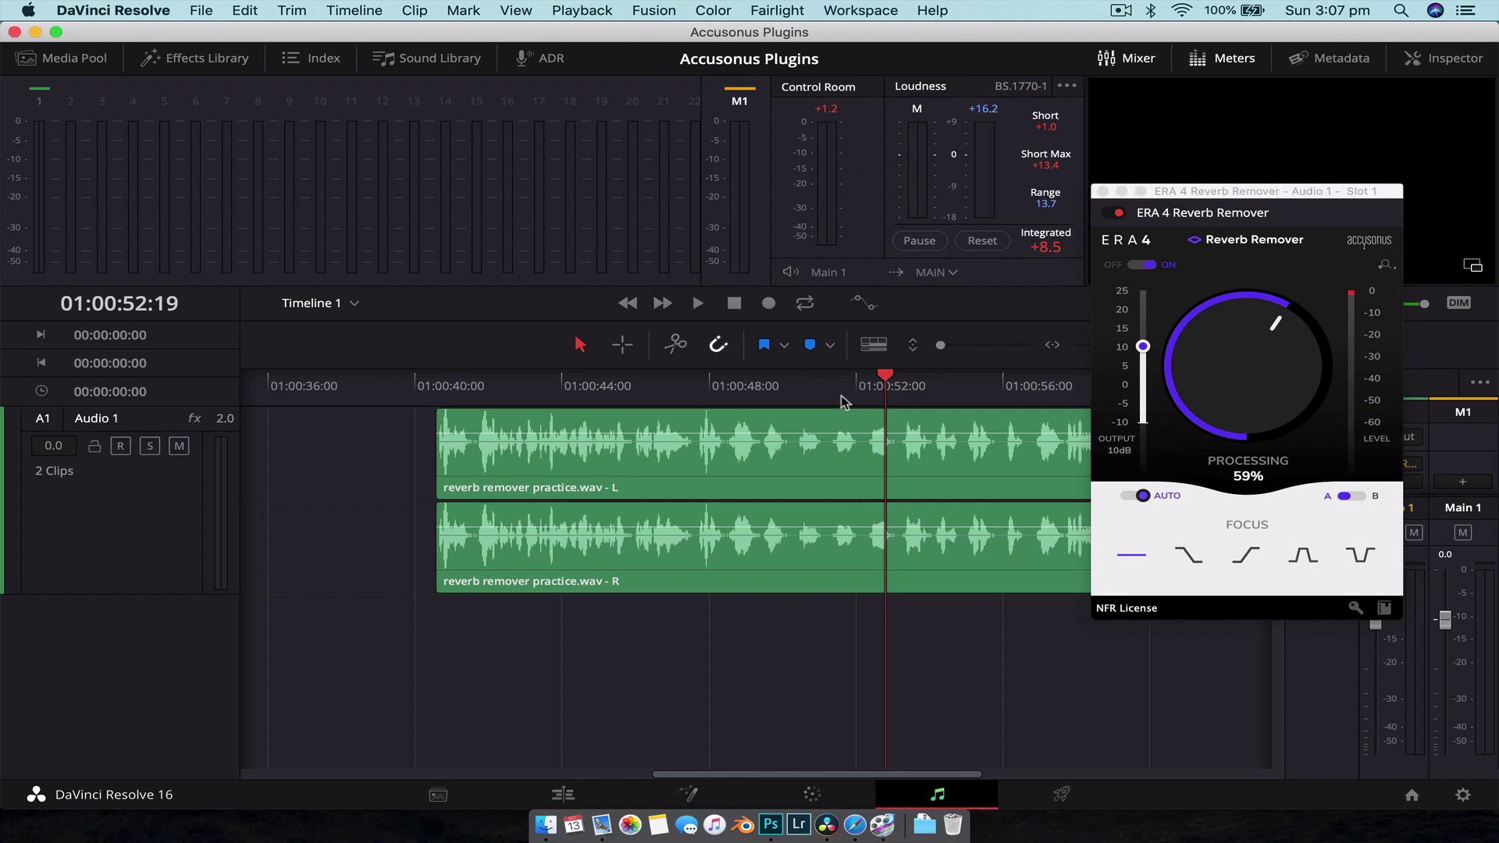
drag(840, 395, 702, 402)
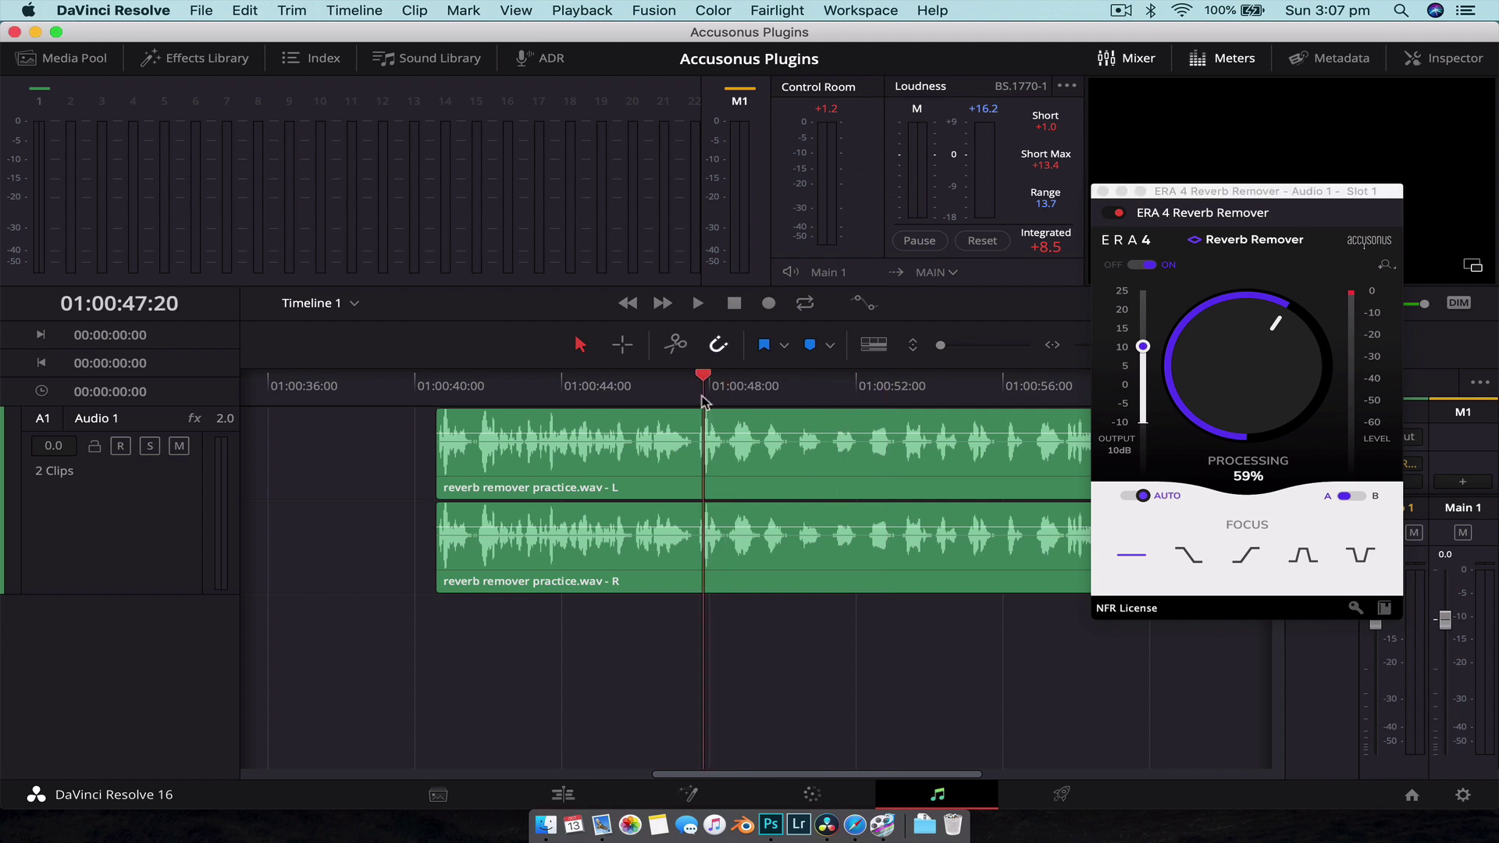
Close the Reverb Remover window and delete the plugin from Audio 1.
click(1101, 191)
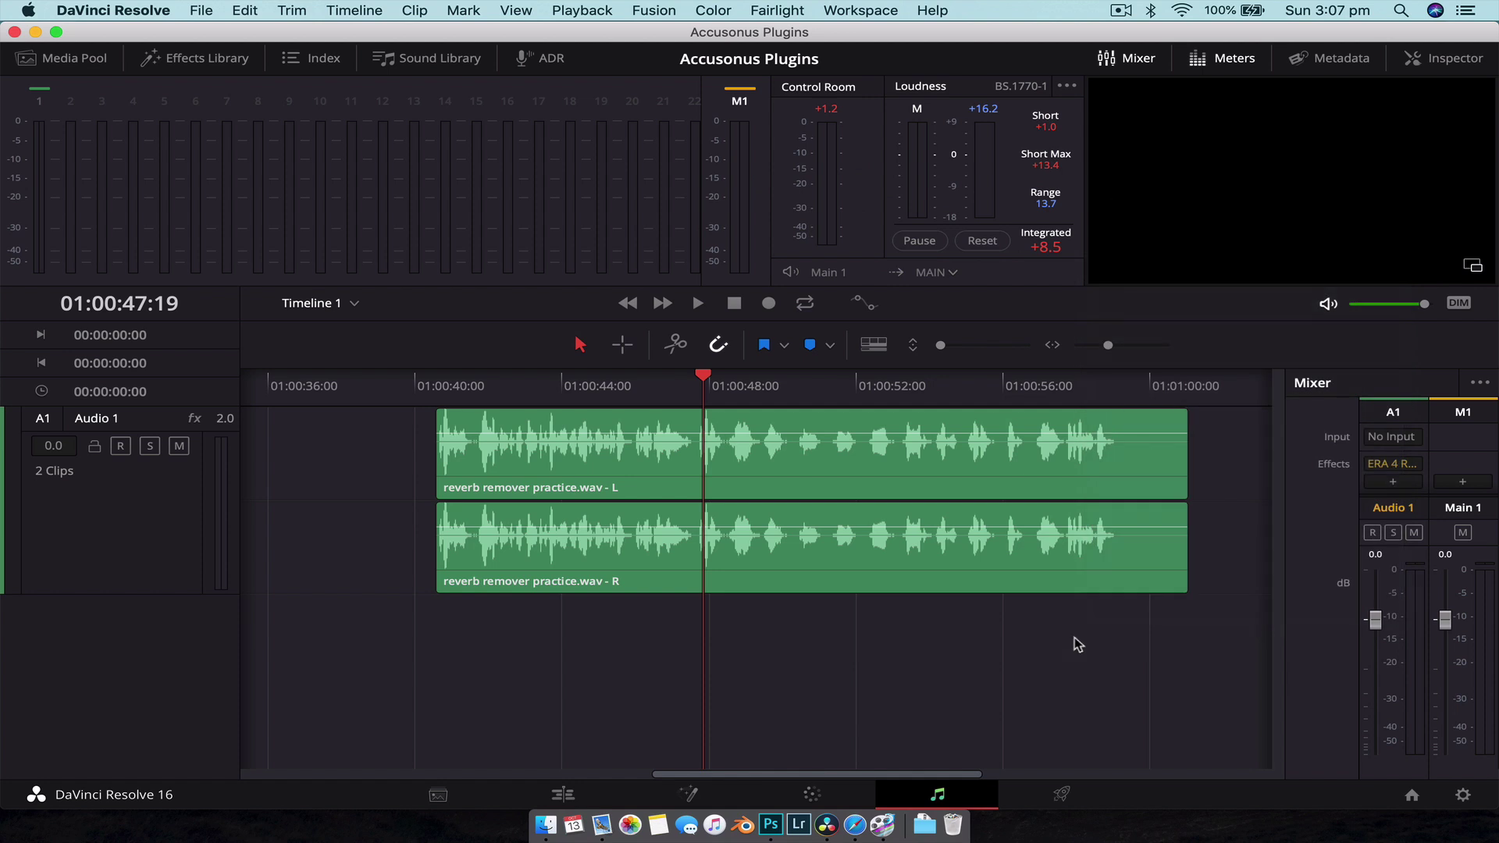
click(1414, 465)
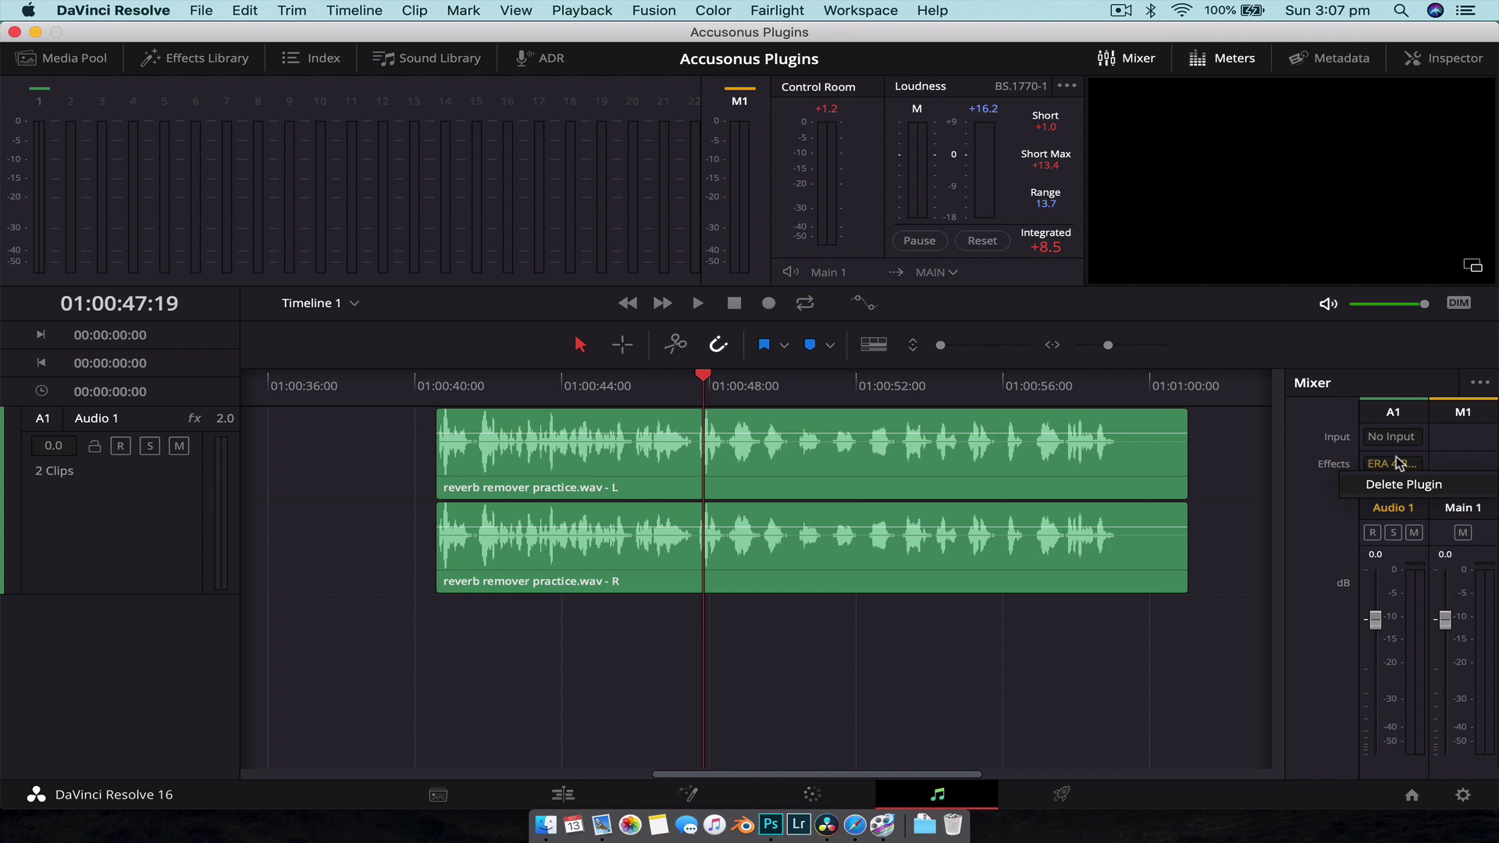
click(1398, 484)
Zoom the timeline out to show both practice clips without adding another effect.
click(1393, 464)
mouse_move(1398, 524)
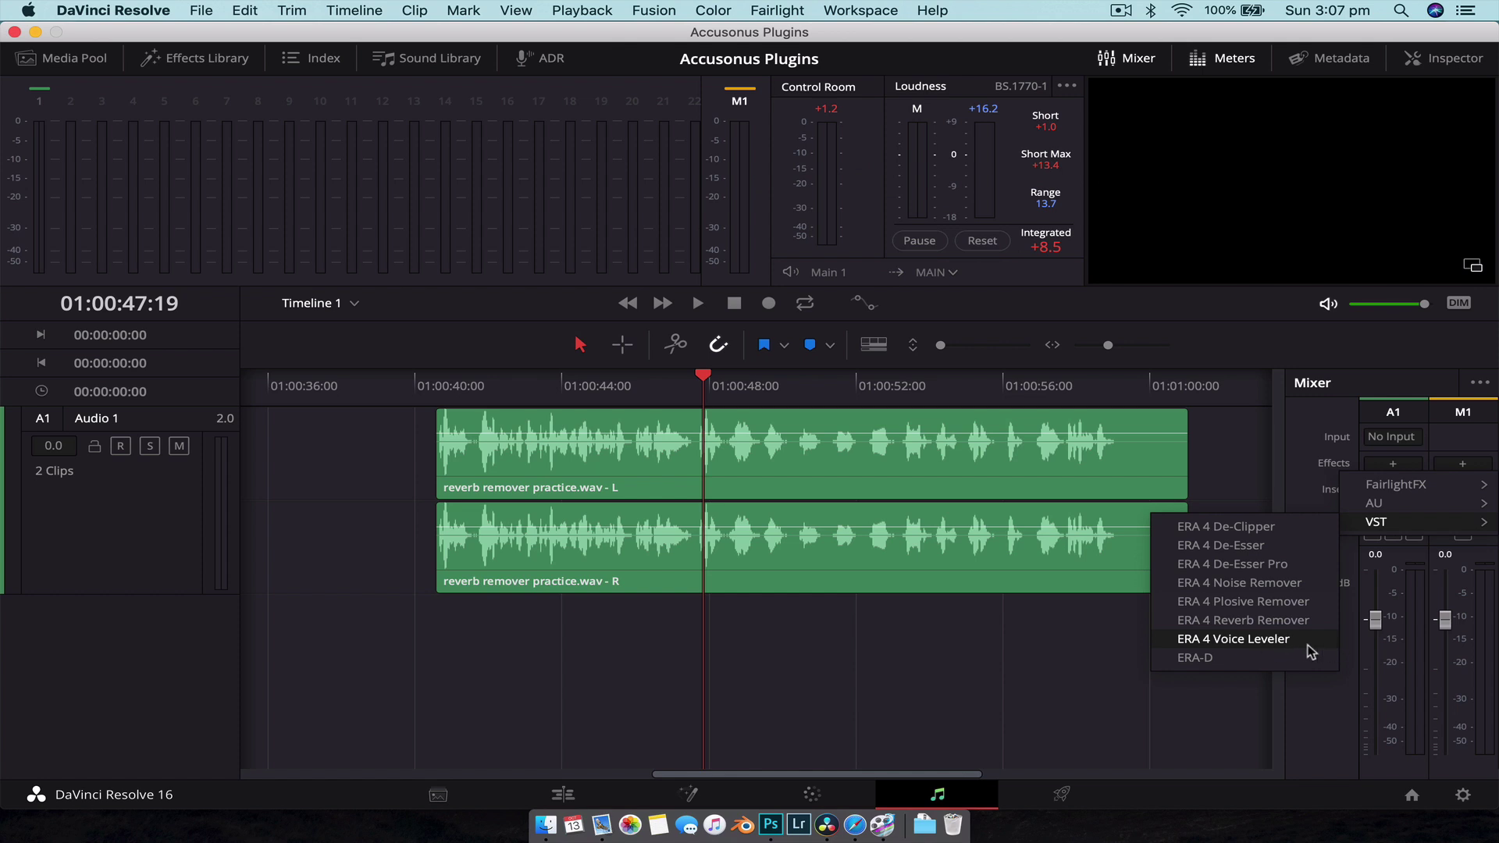
click(1312, 465)
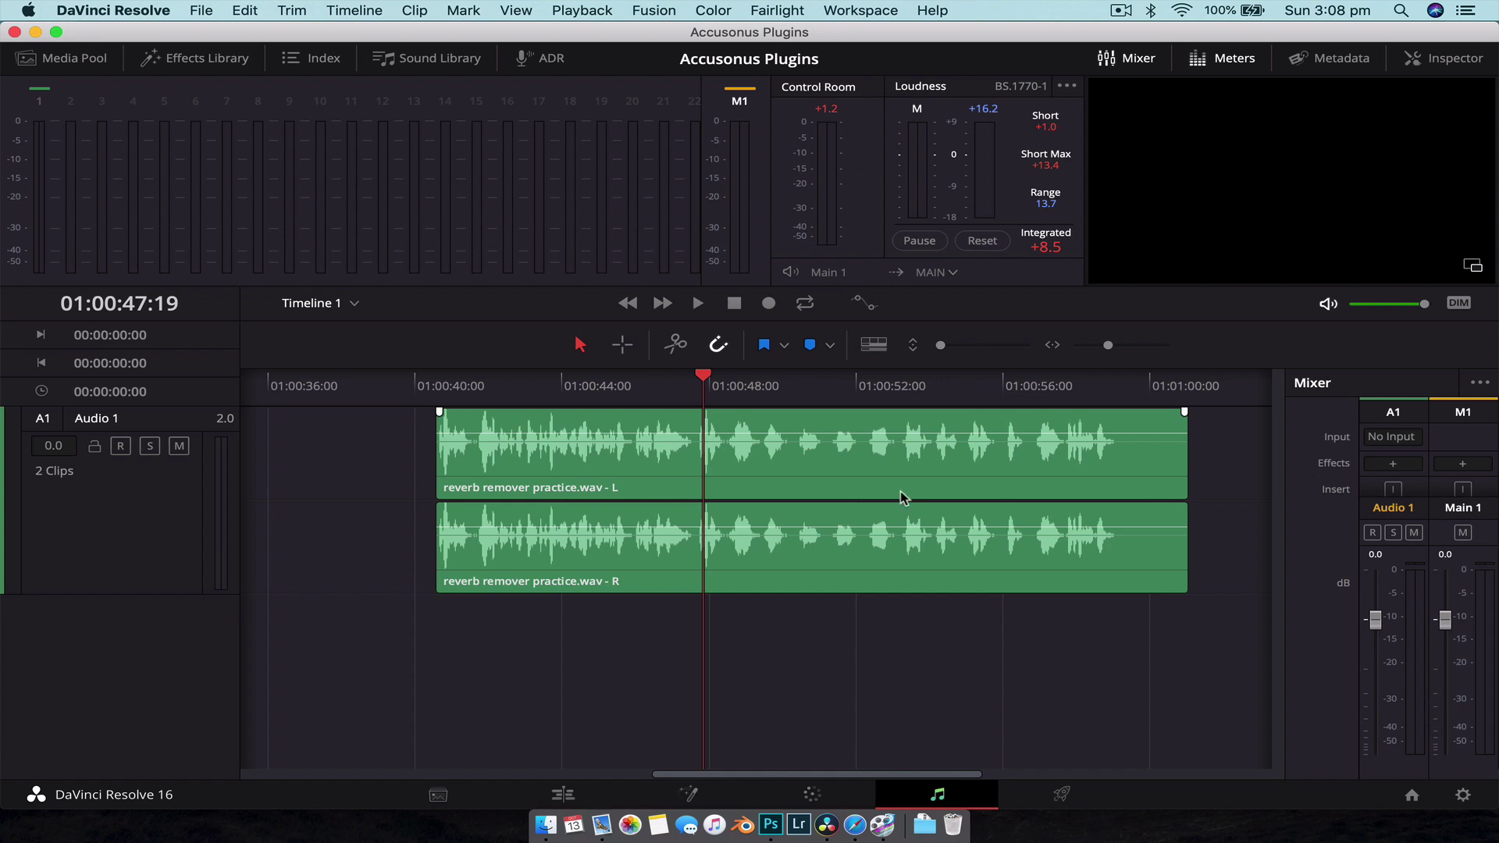
key(super+minus)
key(super+minus)
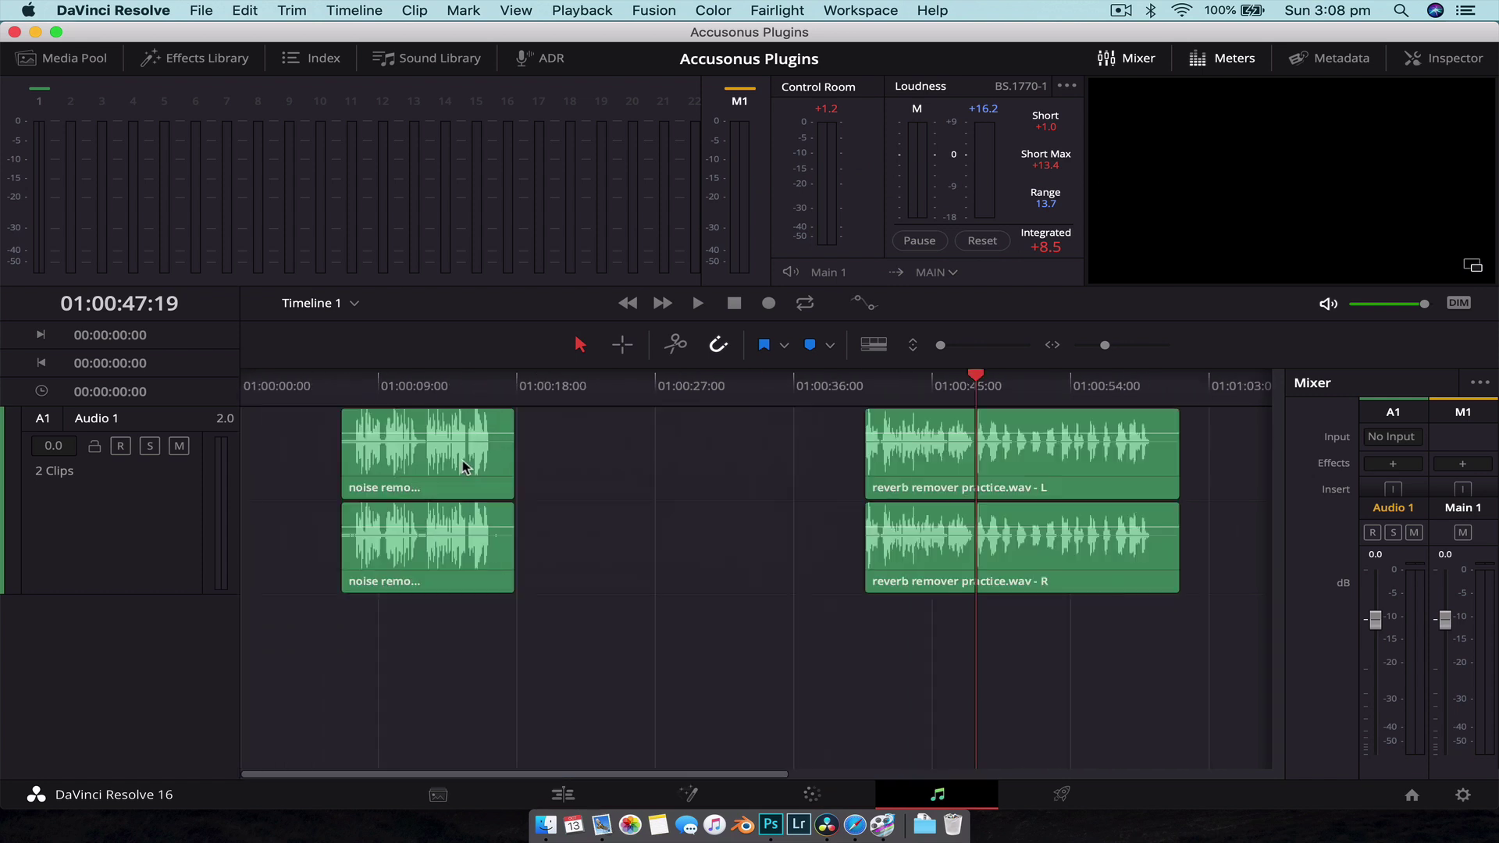
Bring up the accusonus ERA 4 Bundle Standard page showing $149, reduced from $354.
click(855, 824)
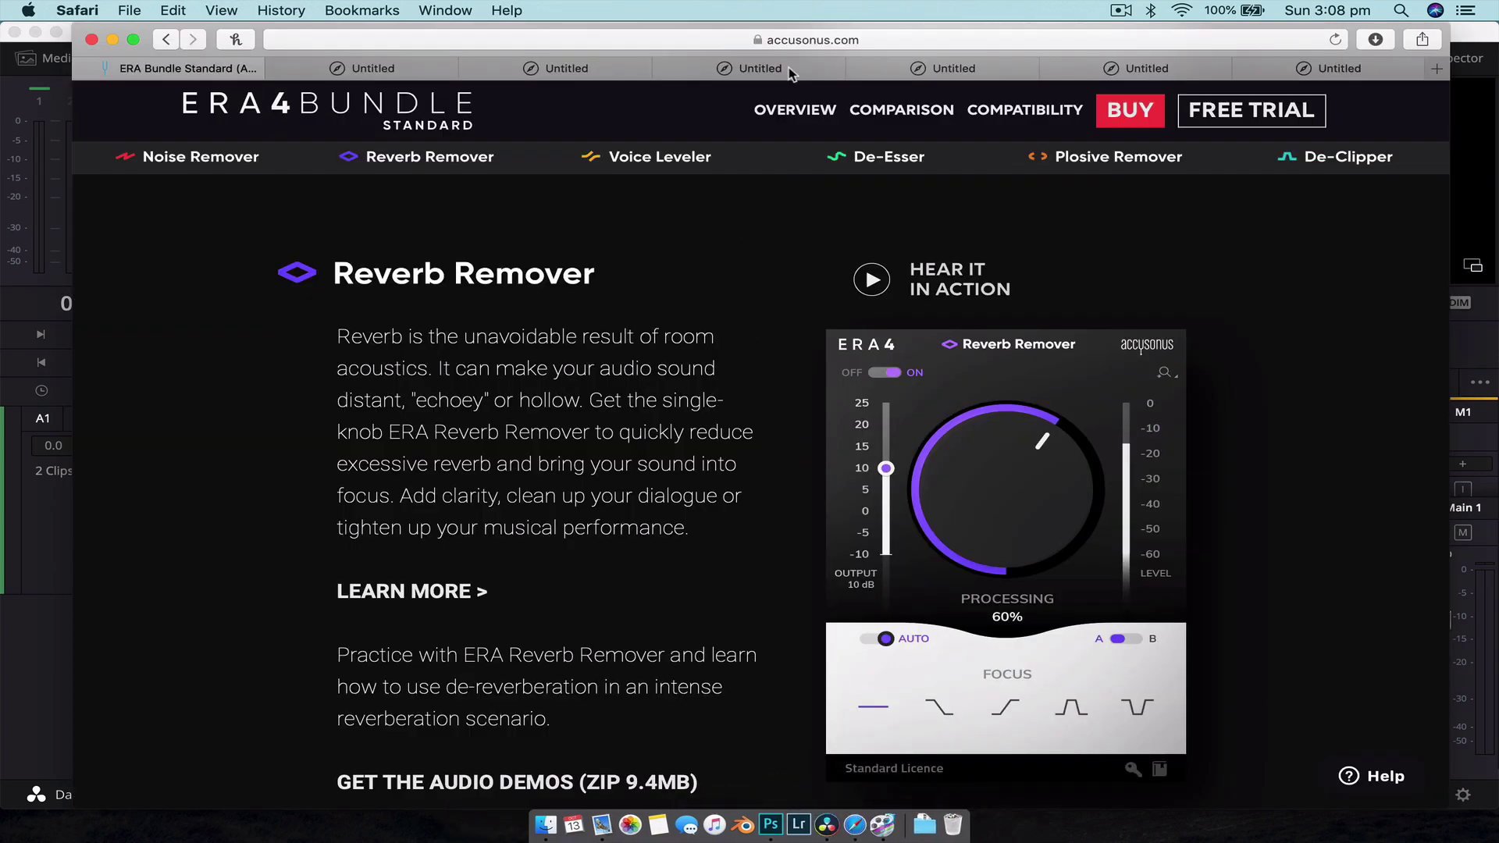
scroll(695, 339, up, 10)
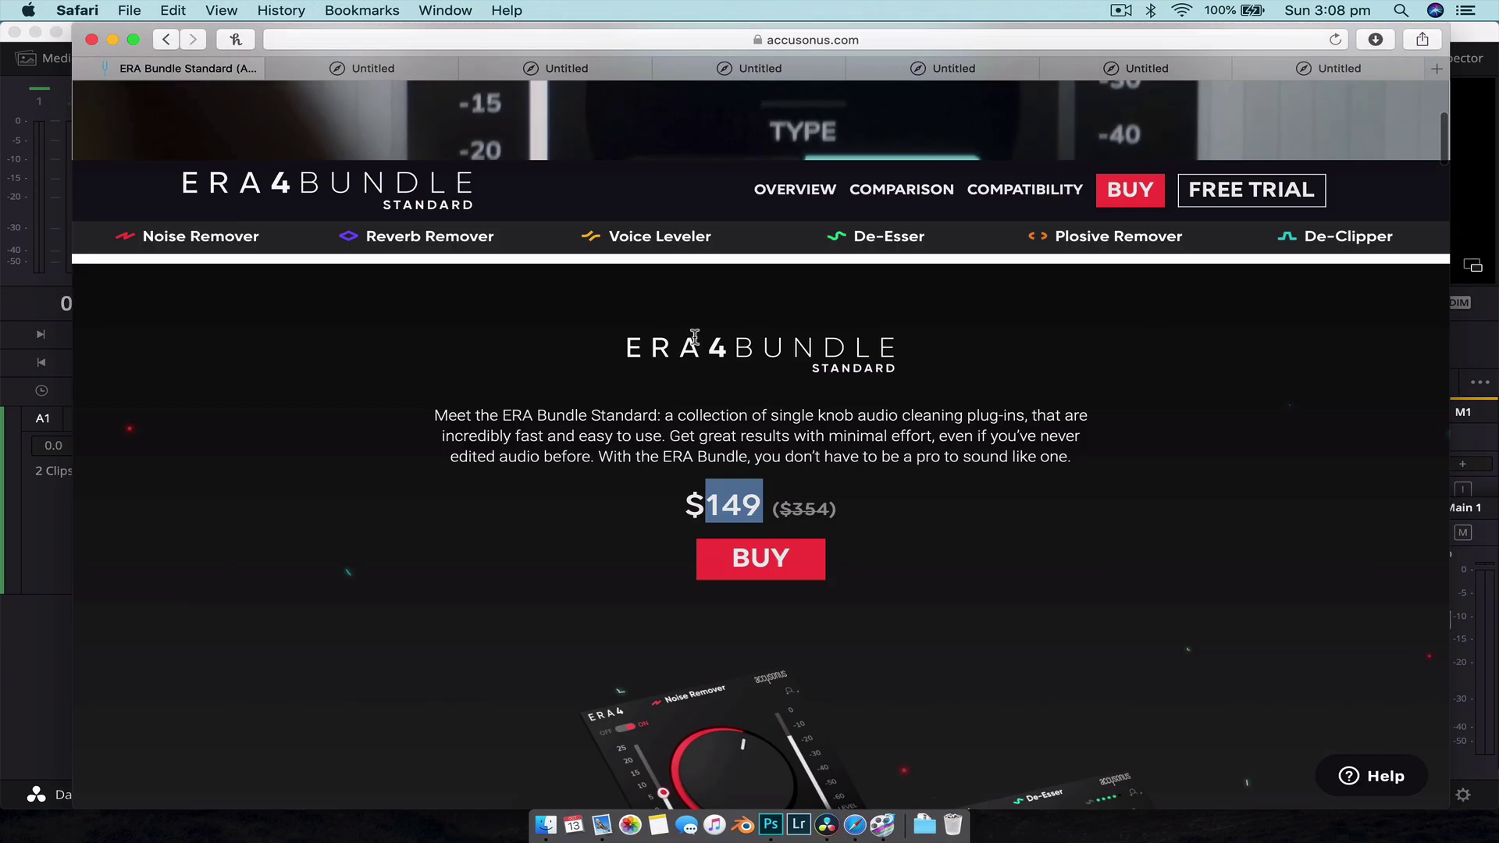
scroll(696, 340, down, 3)
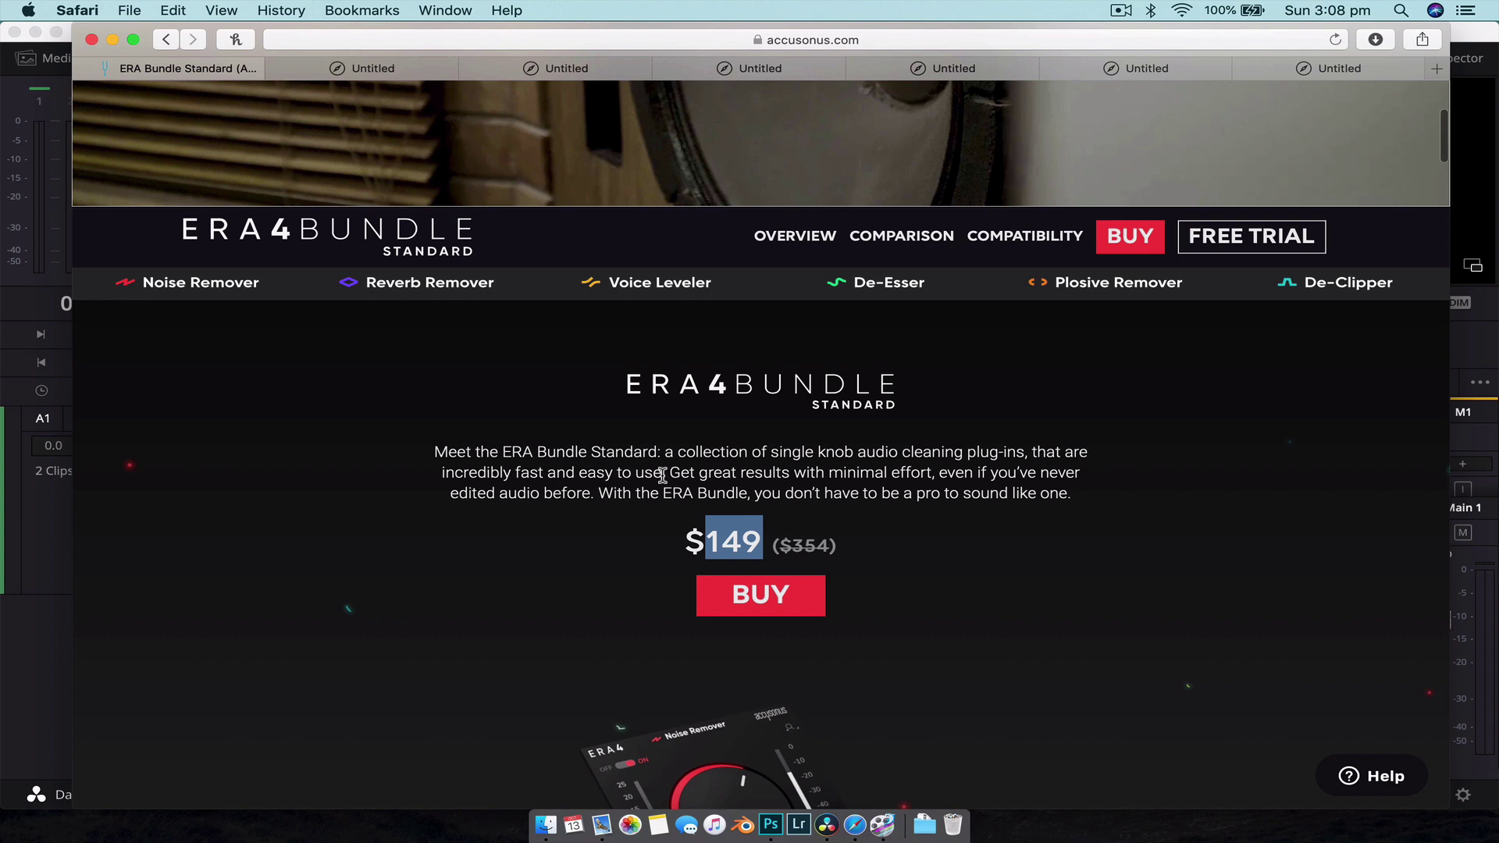
click(661, 472)
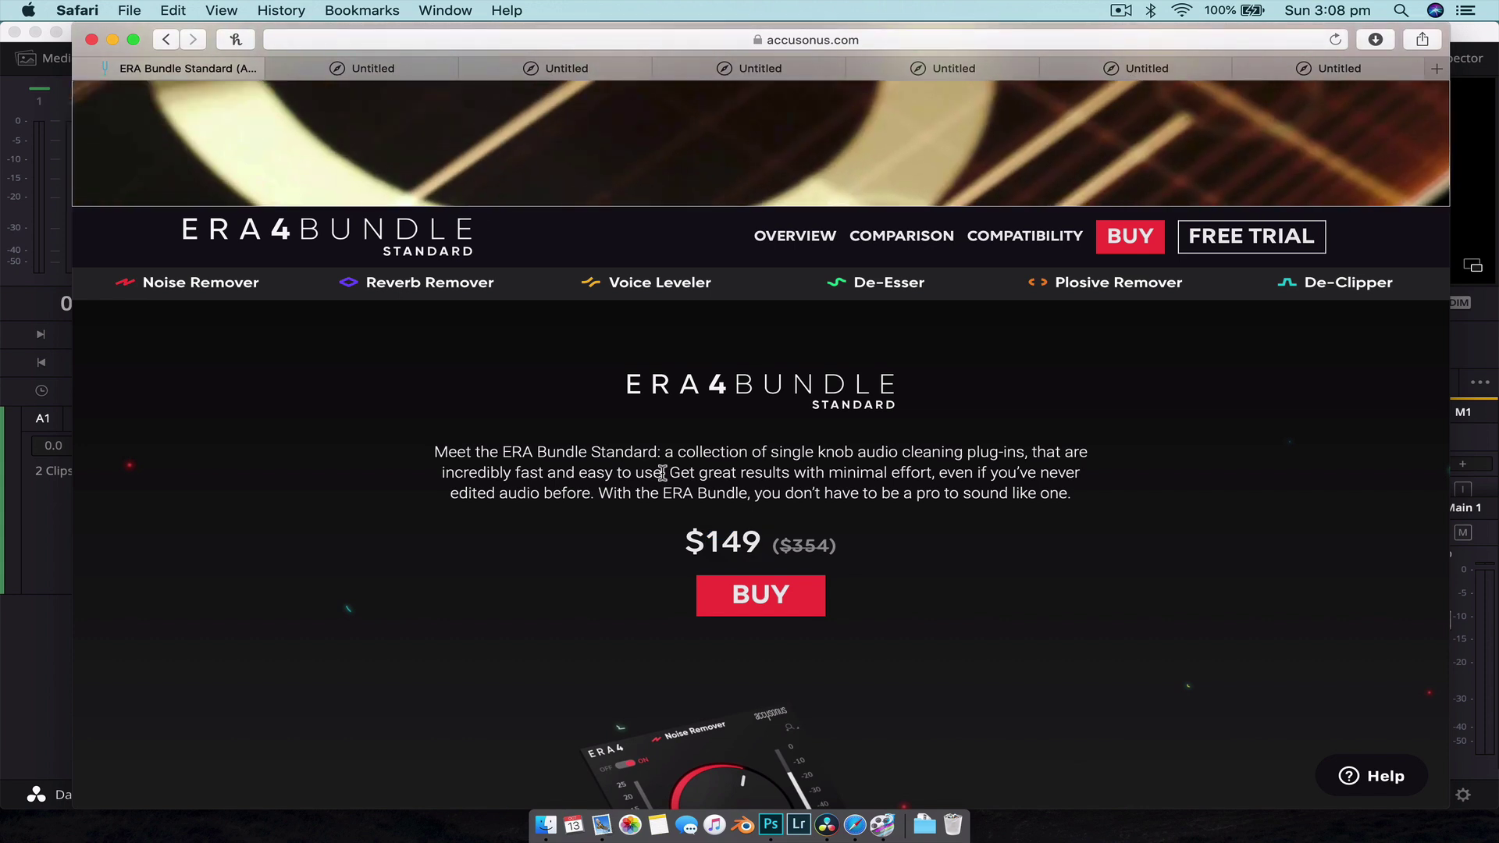